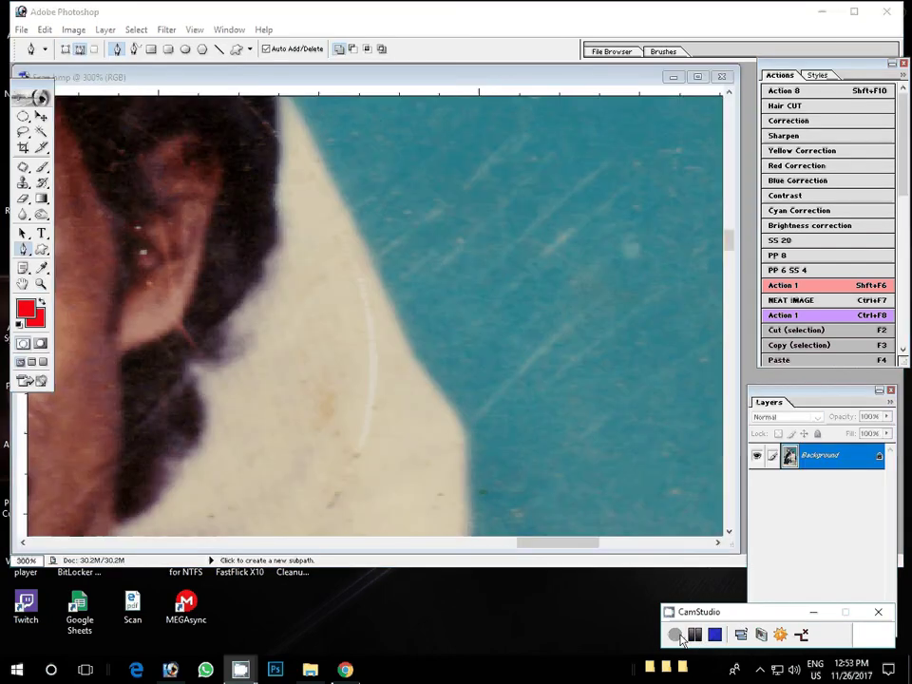
# Step: Start a Pen path at the shoulder, tracing down the arm and around the bangle
pyautogui.click(677, 637)
pyautogui.click(298, 120)
pyautogui.moveTo(415, 372); pyautogui.dragTo(429, 389)
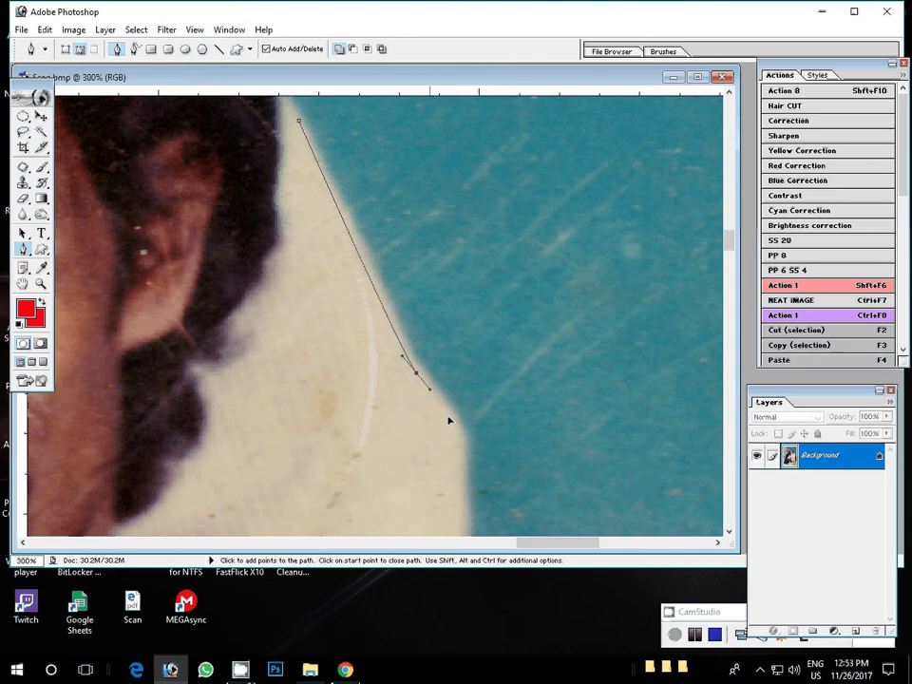
pyautogui.scroll(-5, 449, 421)
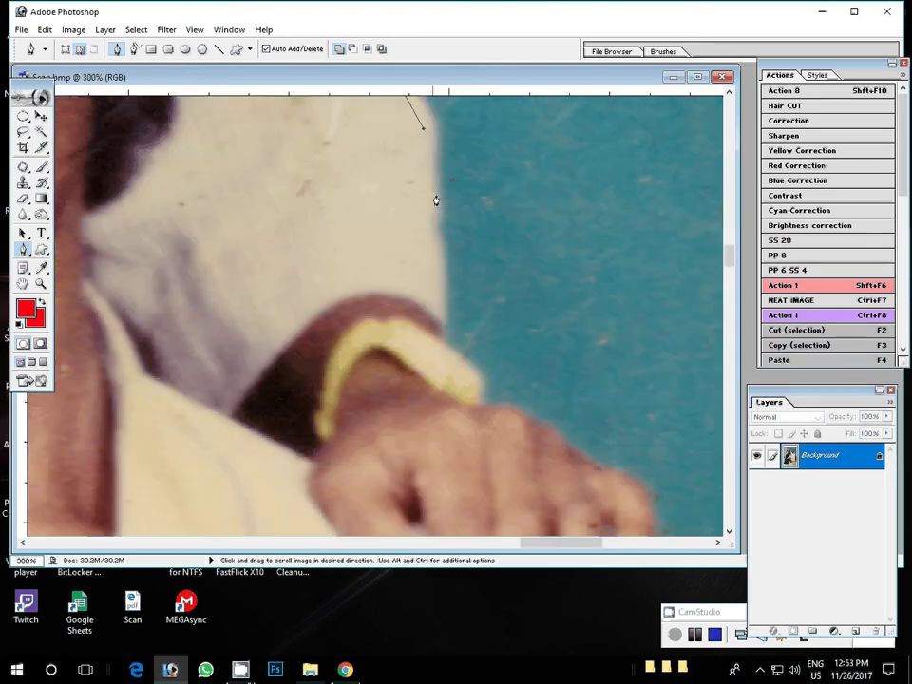
pyautogui.click(442, 328)
pyautogui.moveTo(465, 366); pyautogui.dragTo(476, 387)
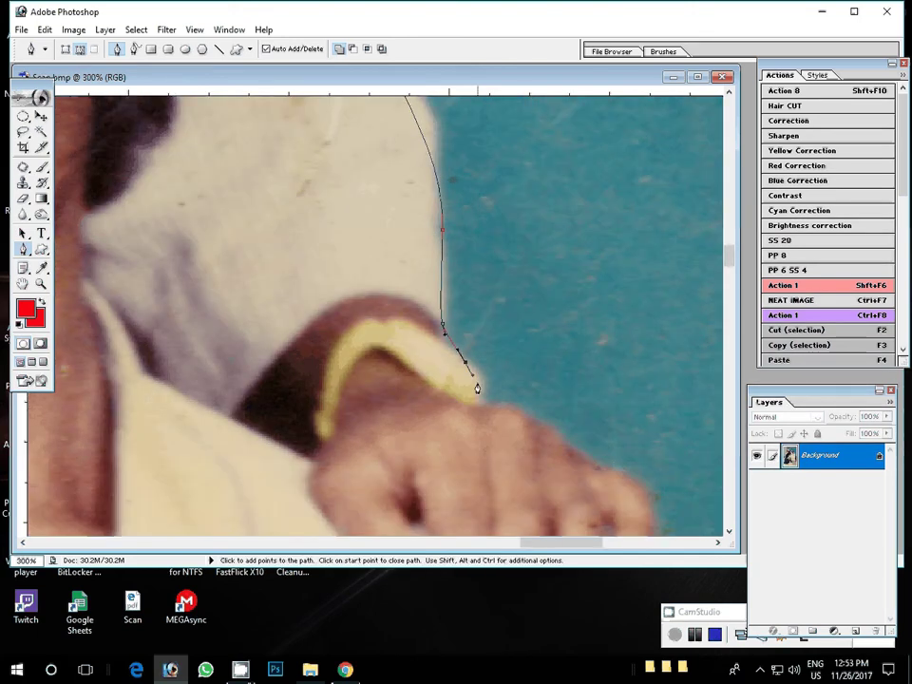
pyautogui.click(480, 394)
pyautogui.moveTo(530, 418); pyautogui.dragTo(537, 424)
# Step: Continue the path along the fingers and fingertips to the body's edge
pyautogui.scroll(-5, 553, 447)
pyautogui.hscroll(3, 553, 447)
pyautogui.click(380, 170)
pyautogui.click(460, 215)
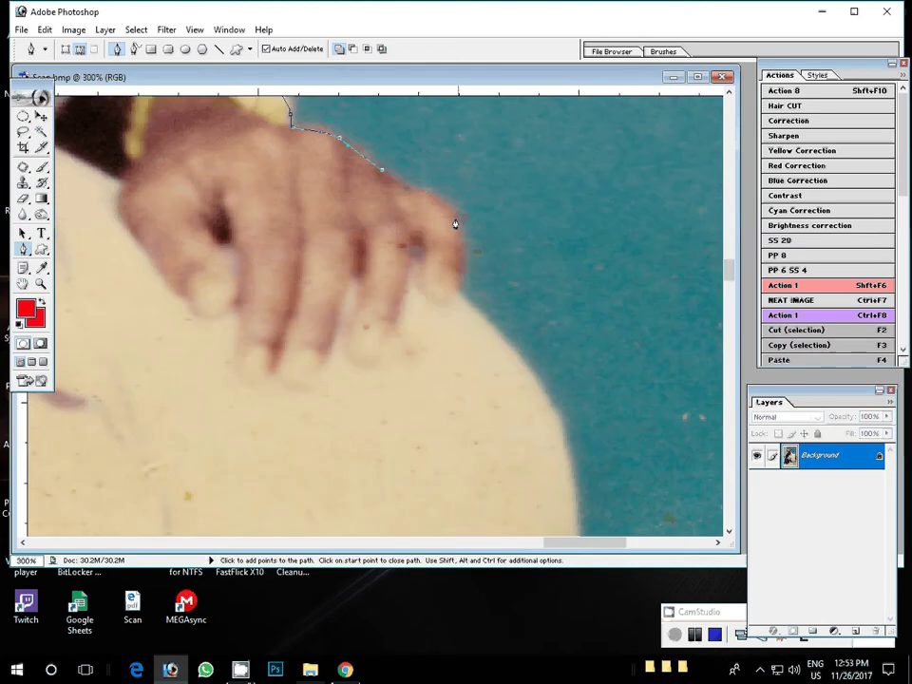
pyautogui.click(457, 288)
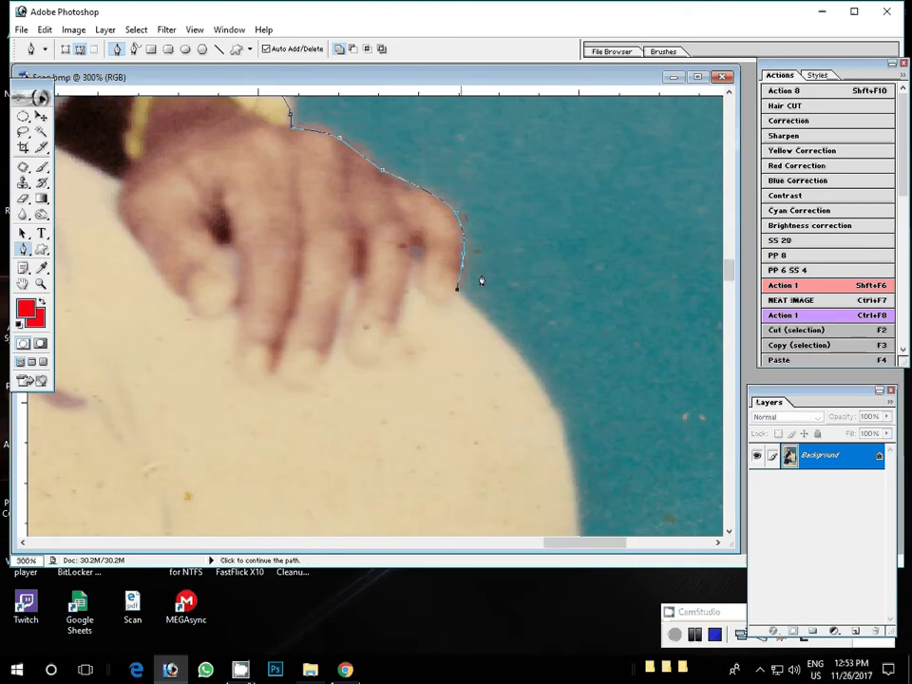
pyautogui.moveTo(555, 409); pyautogui.dragTo(572, 457)
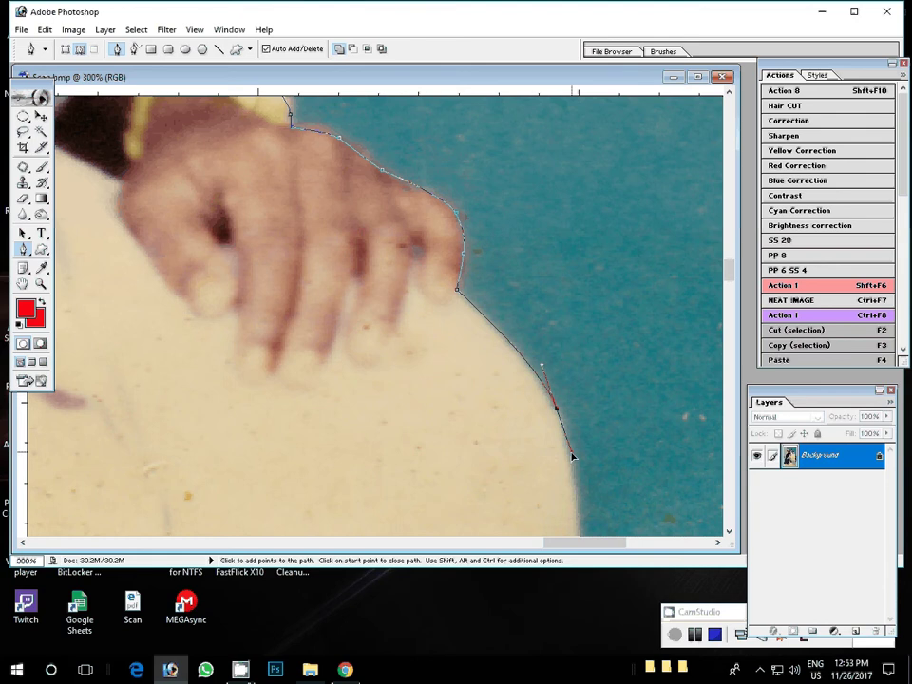
# Step: Pan to the lower figure and trace down the cream garment's edge
pyautogui.scroll(-4, 572, 457)
pyautogui.hscroll(2, 572, 456)
pyautogui.moveTo(470, 242); pyautogui.dragTo(408, 157)
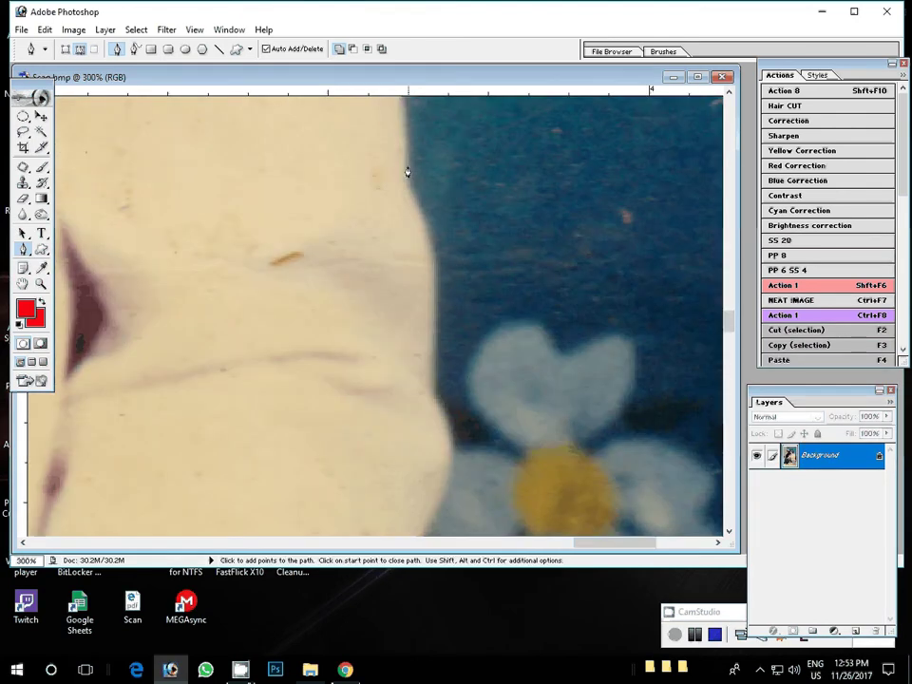
pyautogui.click(426, 266)
pyautogui.click(427, 304)
pyautogui.moveTo(432, 370)
pyautogui.mouseDown()
pyautogui.moveTo(432, 385)
pyautogui.moveTo(431, 155)
pyautogui.mouseUp()
# Step: Extend the path beside the flower and further down the garment edge, zoomed out
pyautogui.click(435, 158)
pyautogui.click(408, 256)
pyautogui.moveTo(393, 295); pyautogui.dragTo(388, 306)
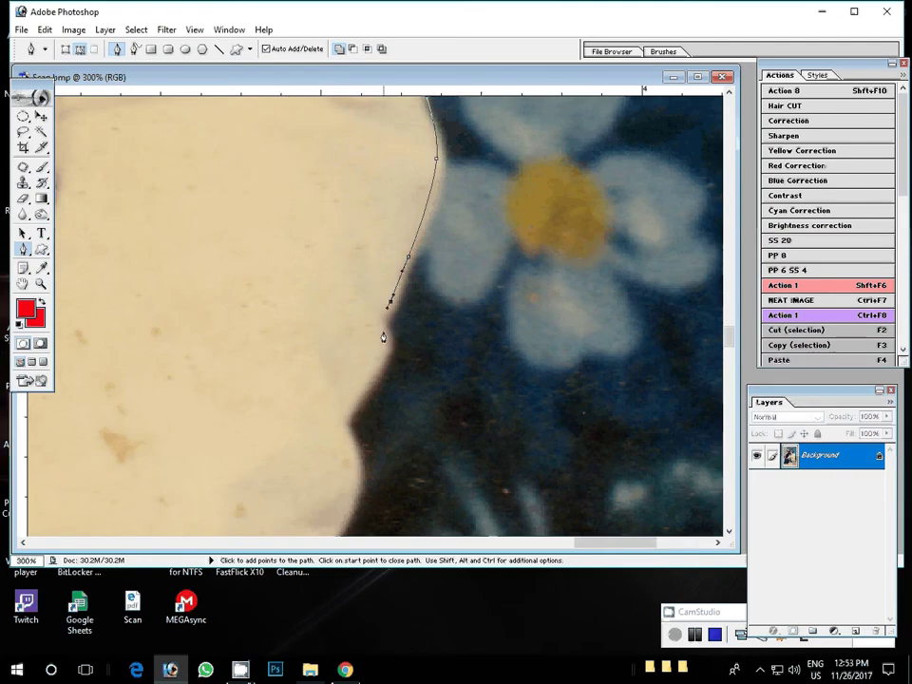
pyautogui.click(383, 330)
pyautogui.hotkey('ctrl', '-')
pyautogui.click(351, 381)
pyautogui.click(364, 414)
pyautogui.click(356, 473)
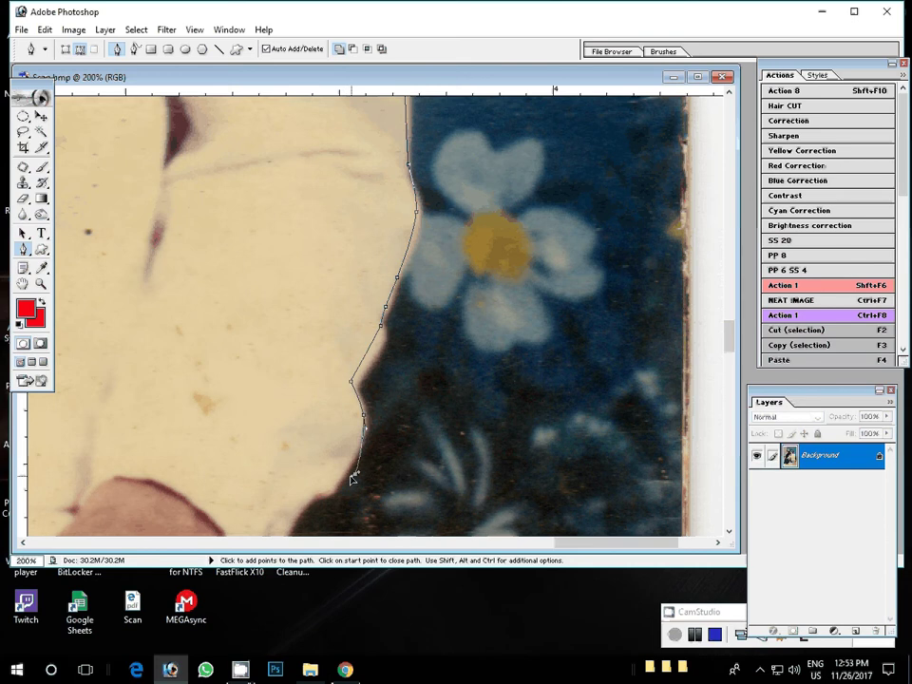
# Step: Trace the path around the hand, undoing misplaced anchors and curving past the fingertips
pyautogui.hotkey('ctrl', 'z')
pyautogui.moveTo(338, 495); pyautogui.dragTo(357, 202)
pyautogui.click(328, 234)
pyautogui.click(305, 271)
pyautogui.click(284, 294)
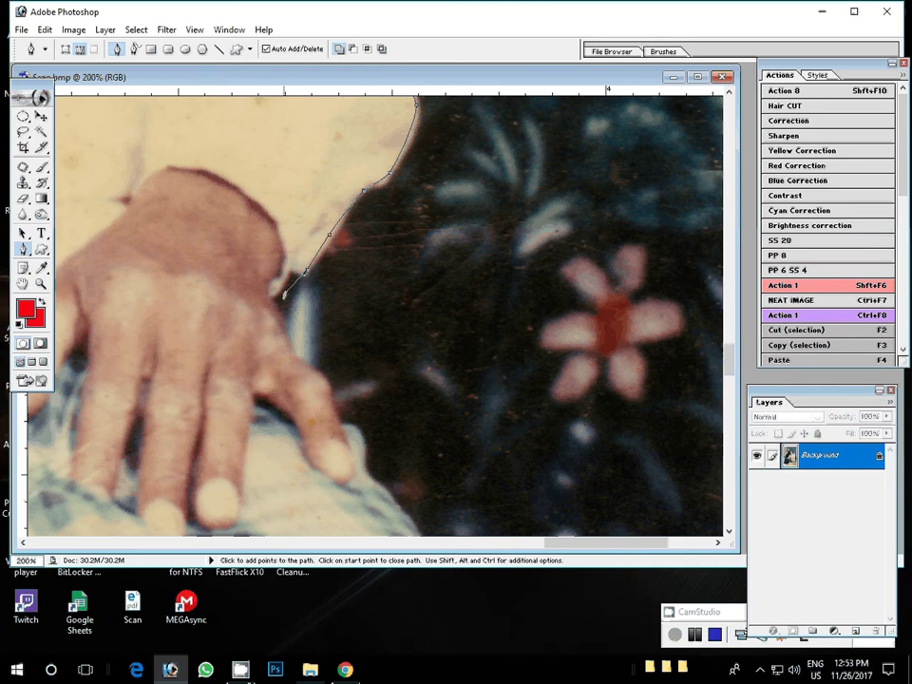
pyautogui.hotkey('ctrl', 'z')
pyautogui.click(314, 335)
pyautogui.moveTo(316, 350); pyautogui.dragTo(302, 111)
# Step: Continue the path along the fingers and down the plaid lungi's edge
pyautogui.click(317, 150)
pyautogui.click(332, 194)
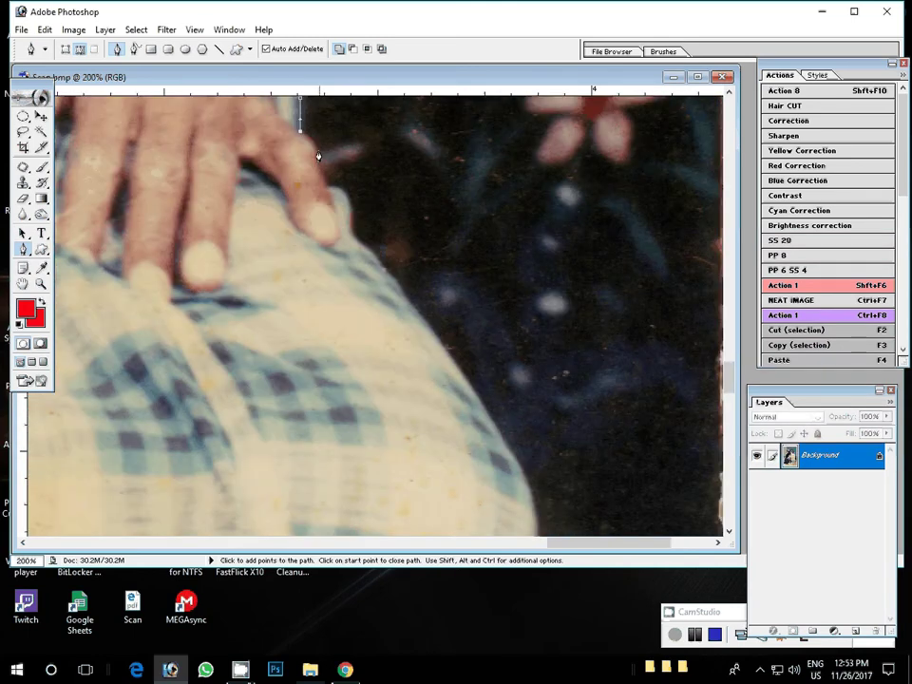
pyautogui.click(359, 237)
pyautogui.click(412, 303)
pyautogui.click(435, 344)
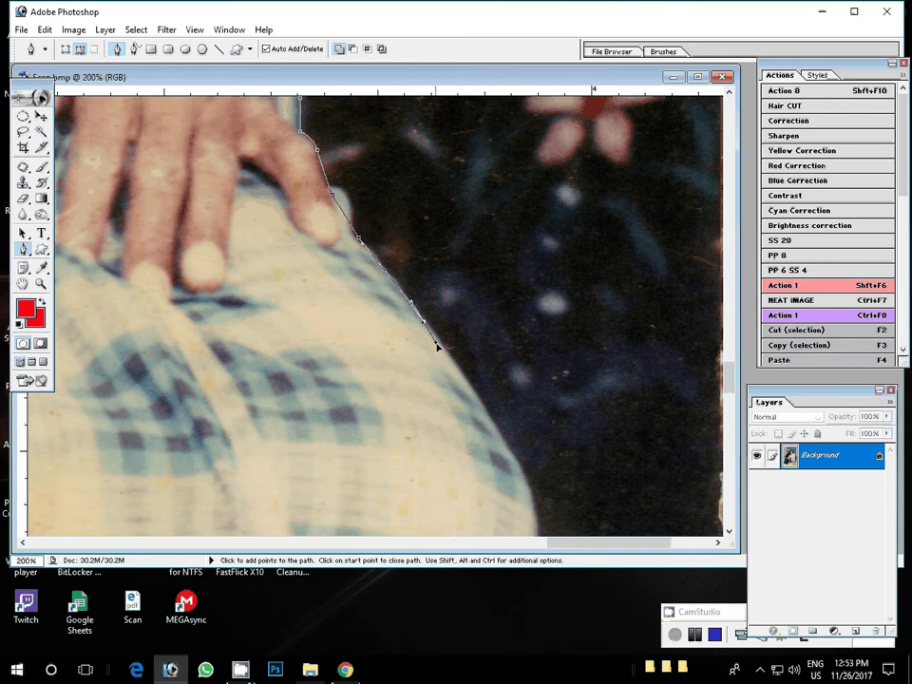
pyautogui.click(482, 402)
pyautogui.click(490, 420)
pyautogui.moveTo(501, 444); pyautogui.dragTo(576, 422)
# Step: Extend the path down the plaid edge and around the lungi fold
pyautogui.click(424, 268)
pyautogui.click(427, 327)
pyautogui.click(422, 383)
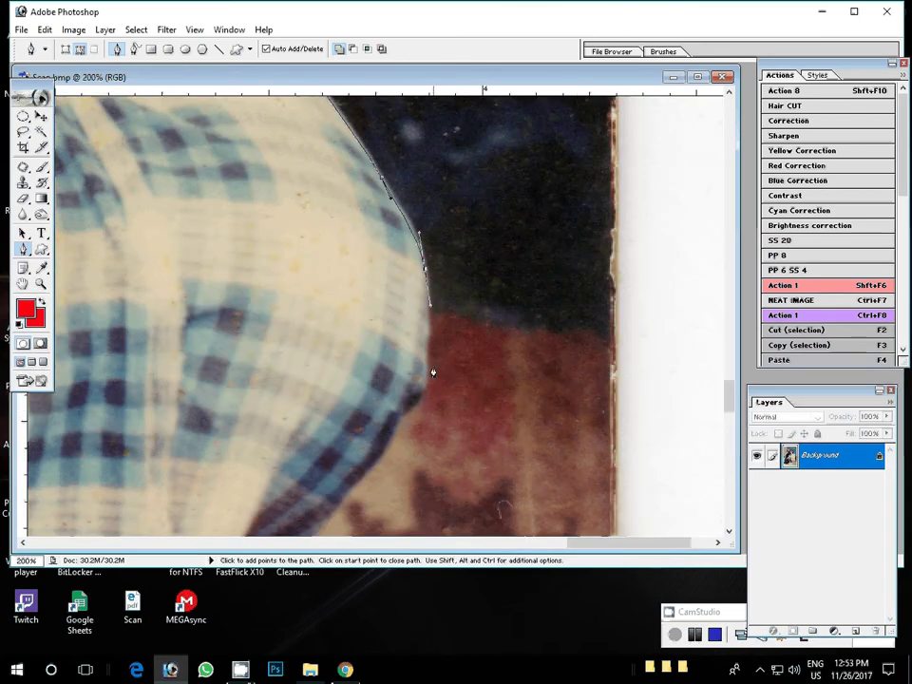
pyautogui.click(394, 429)
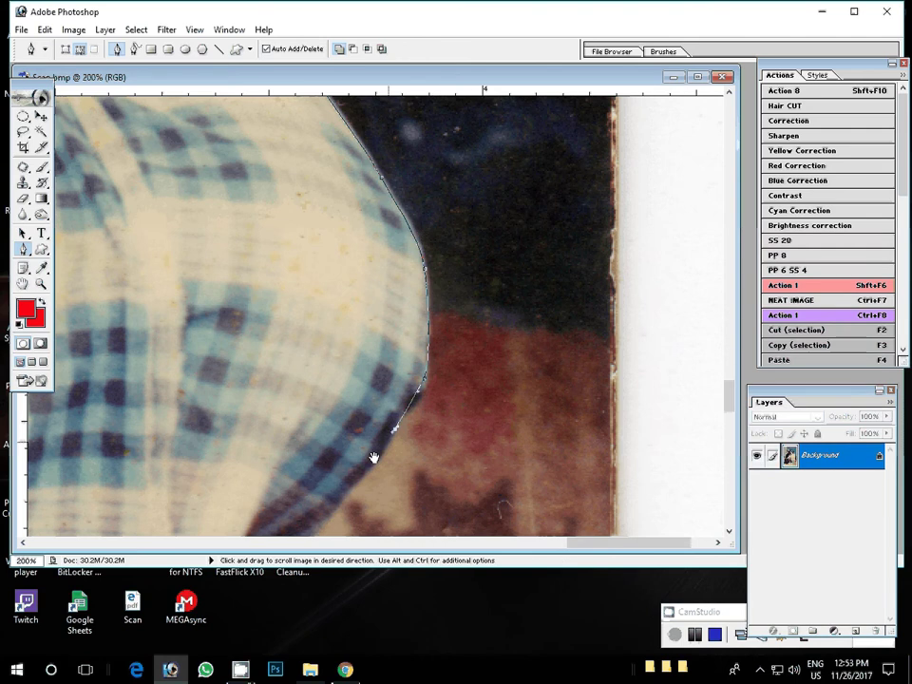
pyautogui.moveTo(374, 457); pyautogui.dragTo(540, 207)
pyautogui.click(446, 319)
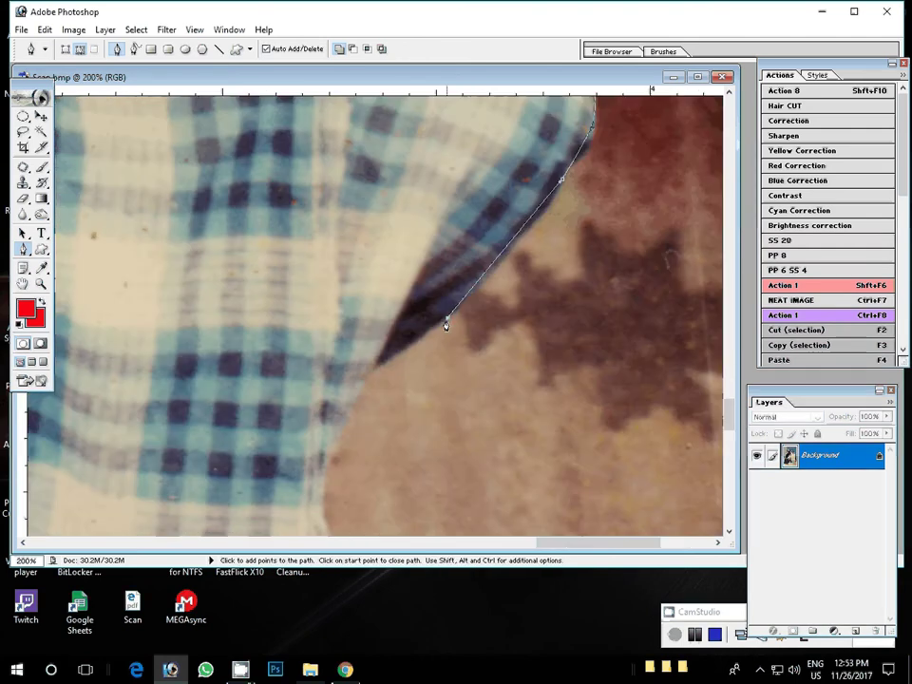
# Step: Continue anchoring down the lower plaid lungi edge
pyautogui.click(379, 368)
pyautogui.click(360, 400)
pyautogui.click(335, 456)
pyautogui.click(325, 499)
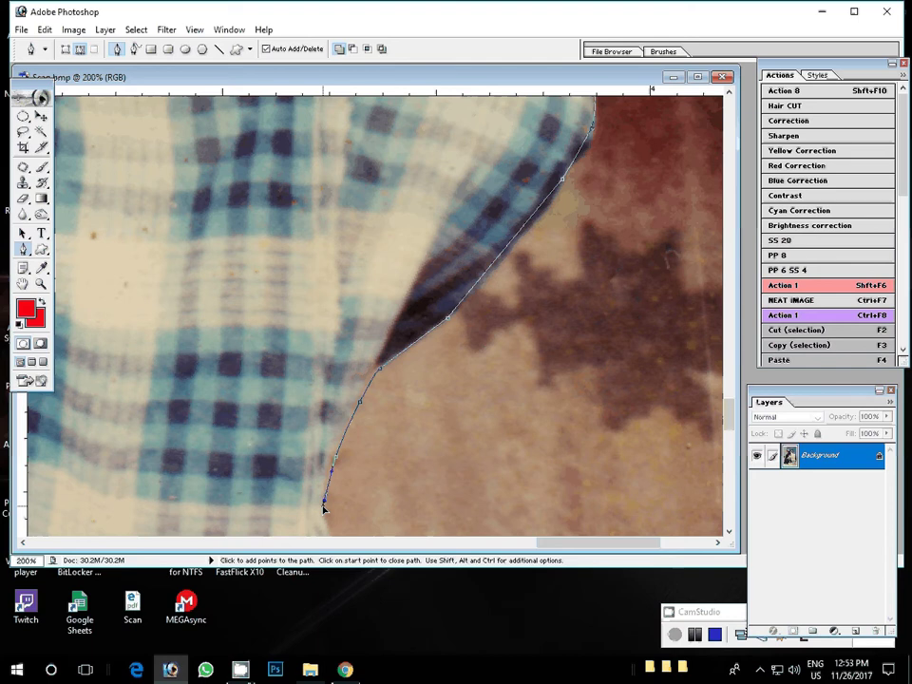
pyautogui.moveTo(323, 510)
pyautogui.mouseDown()
pyautogui.moveTo(428, 210)
pyautogui.moveTo(429, 49)
pyautogui.mouseUp()
pyautogui.click(420, 184)
pyautogui.click(417, 253)
pyautogui.click(432, 336)
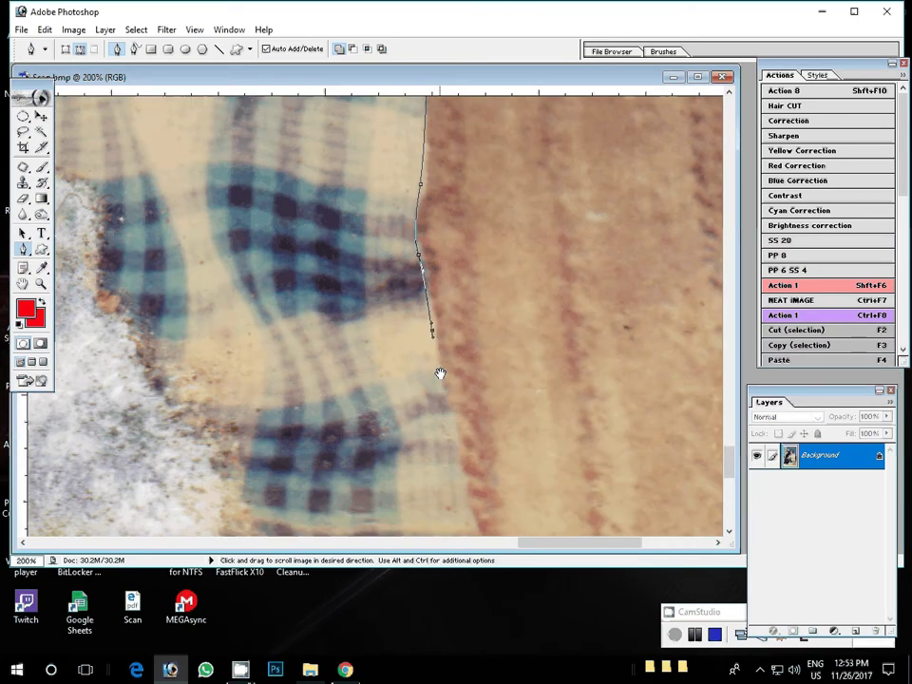
# Step: Outline the lungi's bottom hem and the start of the photo's bottom edge
pyautogui.moveTo(440, 373); pyautogui.dragTo(439, 117)
pyautogui.click(441, 142)
pyautogui.click(462, 243)
pyautogui.click(486, 308)
pyautogui.click(418, 319)
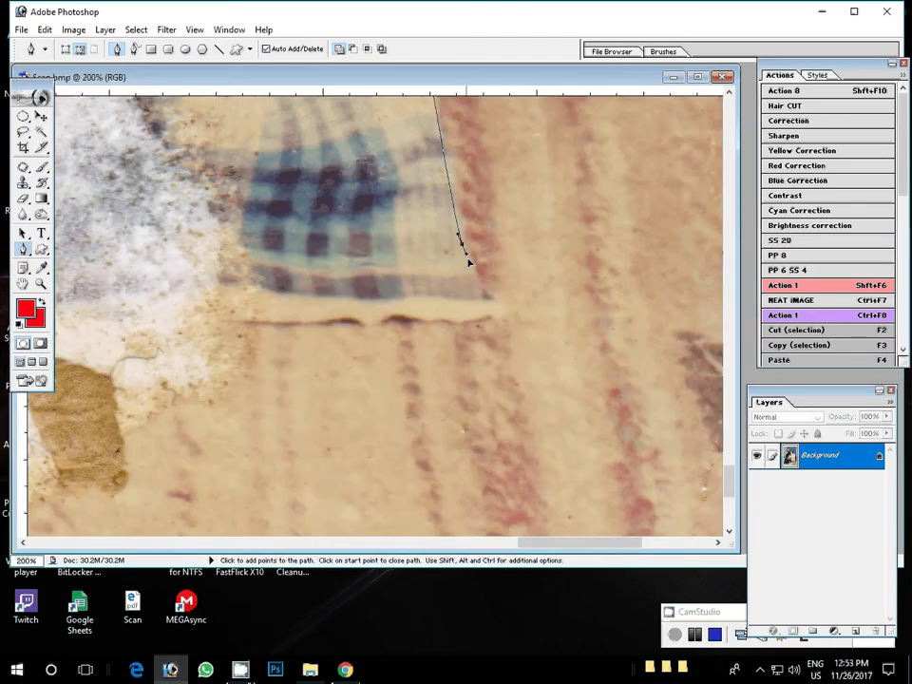
pyautogui.click(332, 321)
pyautogui.moveTo(331, 321); pyautogui.dragTo(618, 345)
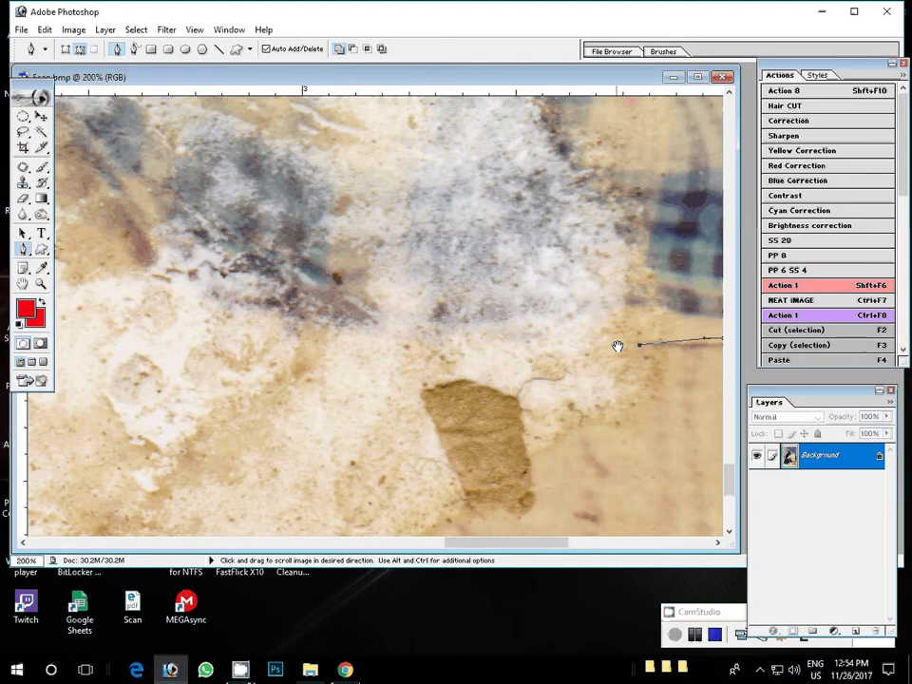
pyautogui.moveTo(194, 295); pyautogui.dragTo(491, 380)
# Step: Trace the path along the stained bottom area, curving up around the stain
pyautogui.click(489, 374)
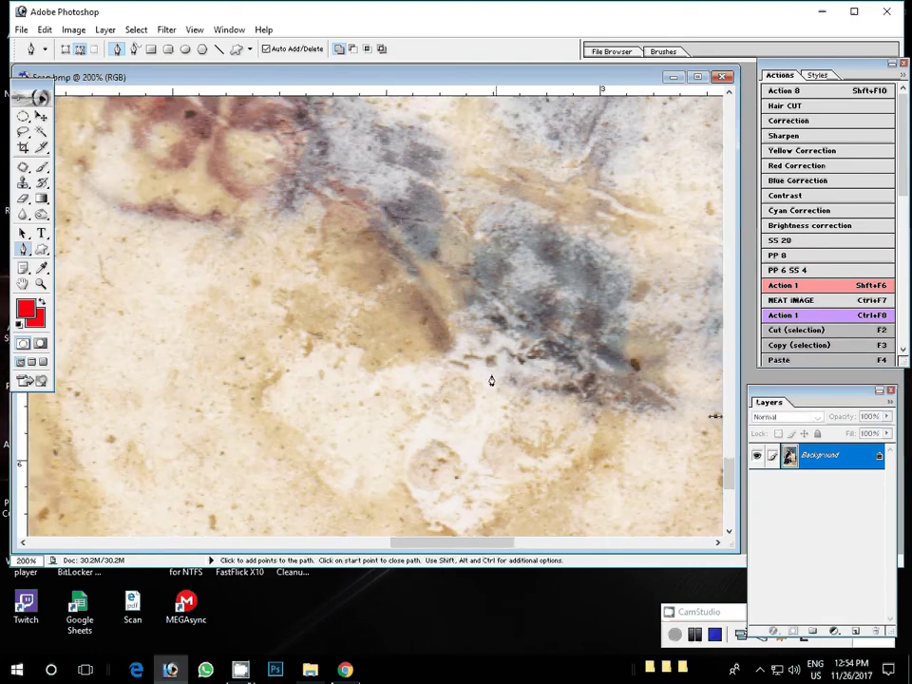
pyautogui.click(419, 313)
pyautogui.click(371, 245)
pyautogui.moveTo(319, 187)
pyautogui.mouseDown()
pyautogui.moveTo(274, 214)
pyautogui.moveTo(399, 371)
pyautogui.mouseUp()
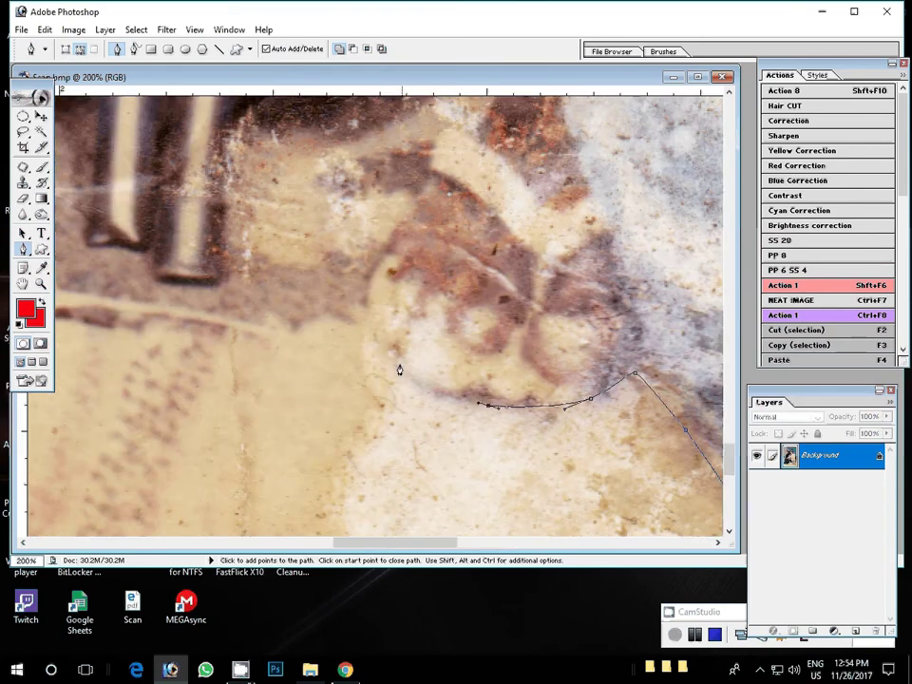
pyautogui.click(375, 276)
pyautogui.hotkey('ctrl', '-')
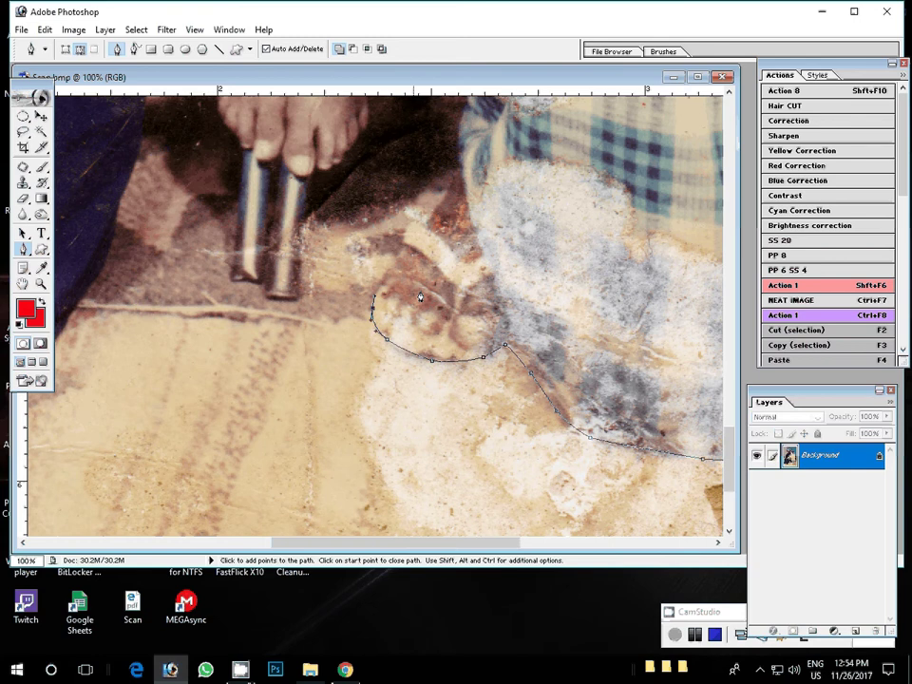
# Step: Trace the path up the lungi edge, across to the foot and down its side
pyautogui.moveTo(419, 297); pyautogui.dragTo(350, 462)
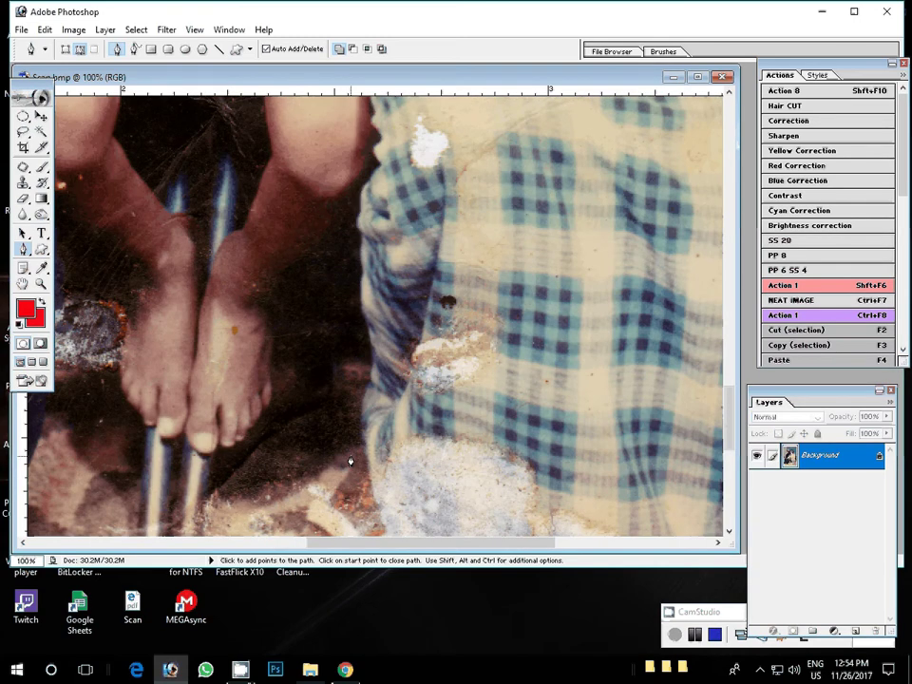
pyautogui.click(363, 390)
pyautogui.click(373, 337)
pyautogui.click(363, 272)
pyautogui.click(362, 214)
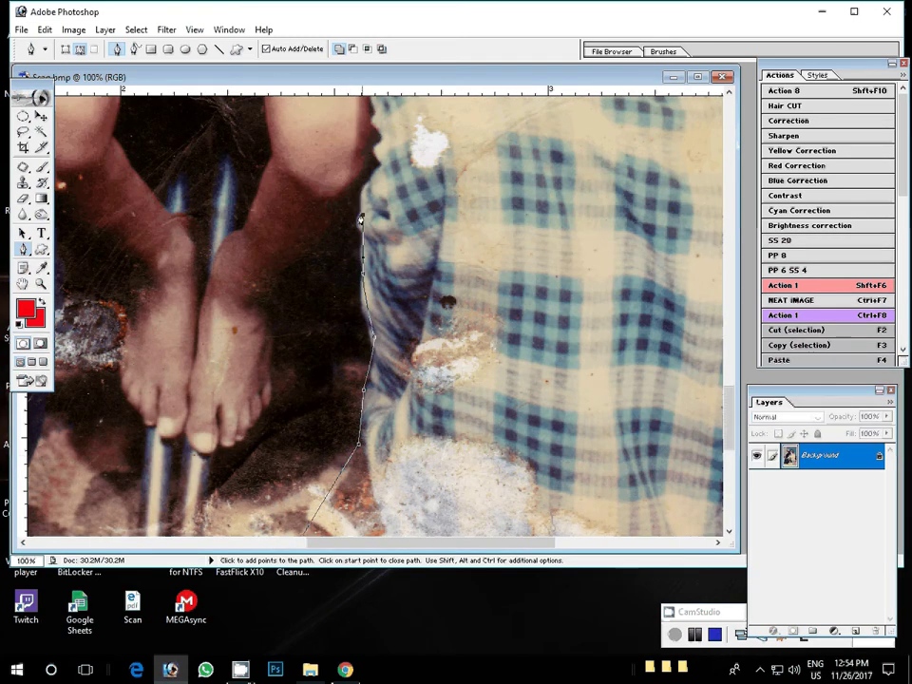
pyautogui.click(322, 235)
pyautogui.click(279, 272)
pyautogui.click(272, 361)
pyautogui.click(274, 399)
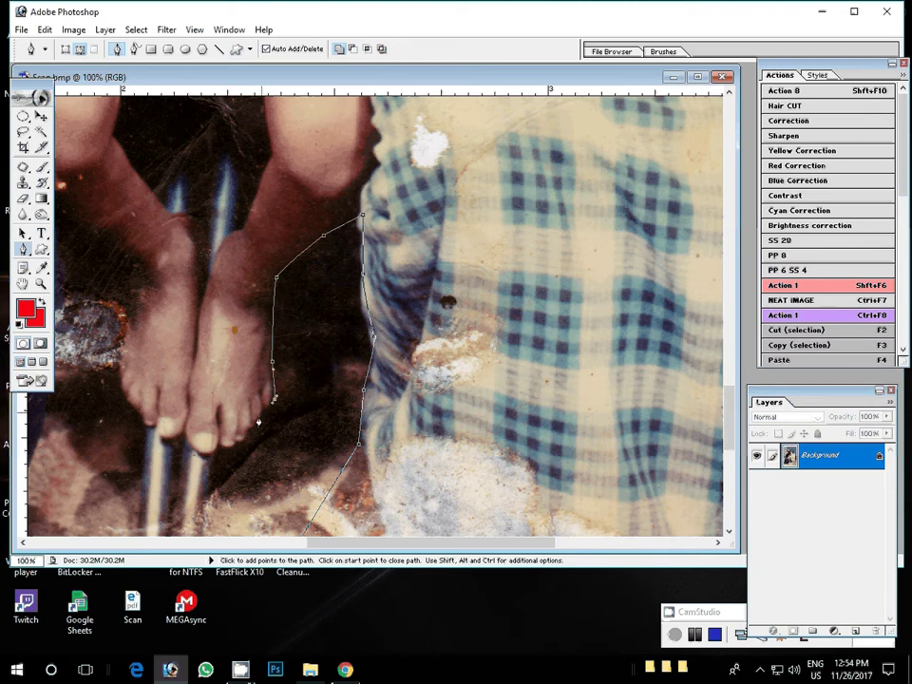
# Step: Continue around the feet and the metal rods' bottom, then up toward the toes
pyautogui.moveTo(259, 423); pyautogui.dragTo(509, 302)
pyautogui.click(488, 301)
pyautogui.click(481, 333)
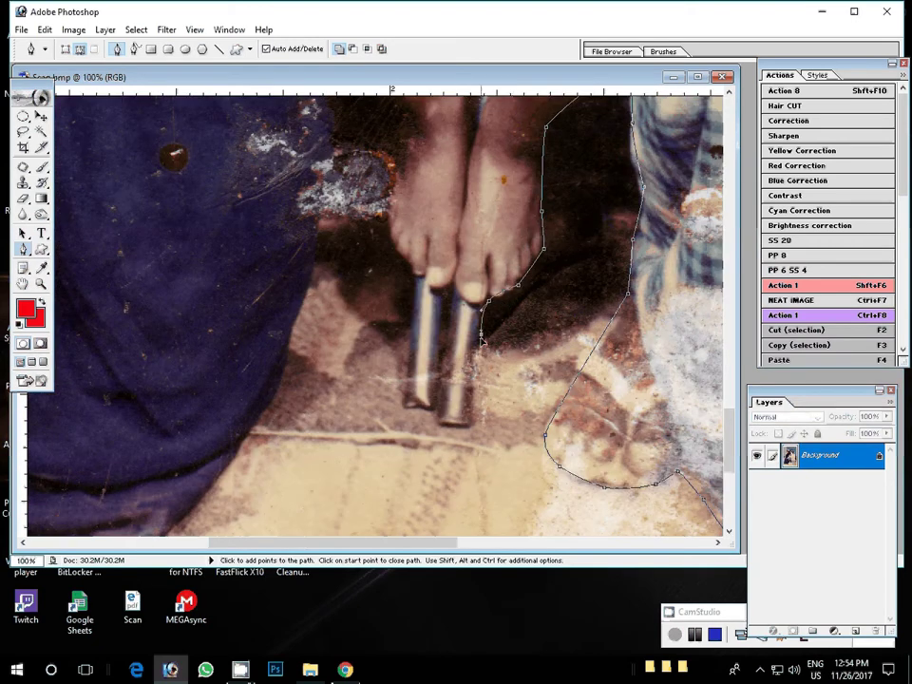
pyautogui.click(468, 423)
pyautogui.click(437, 418)
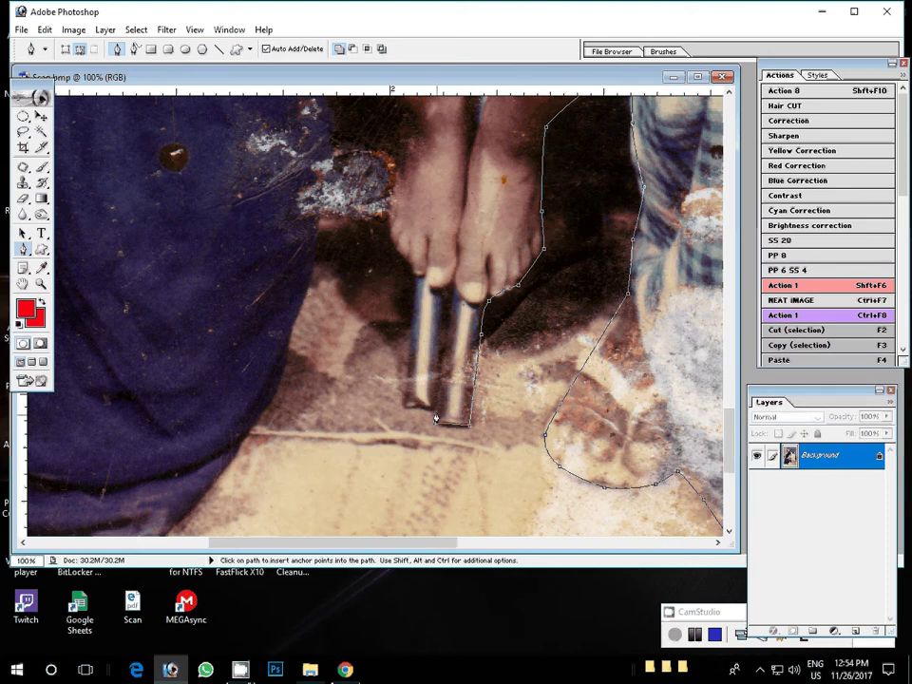
pyautogui.click(404, 402)
pyautogui.click(414, 275)
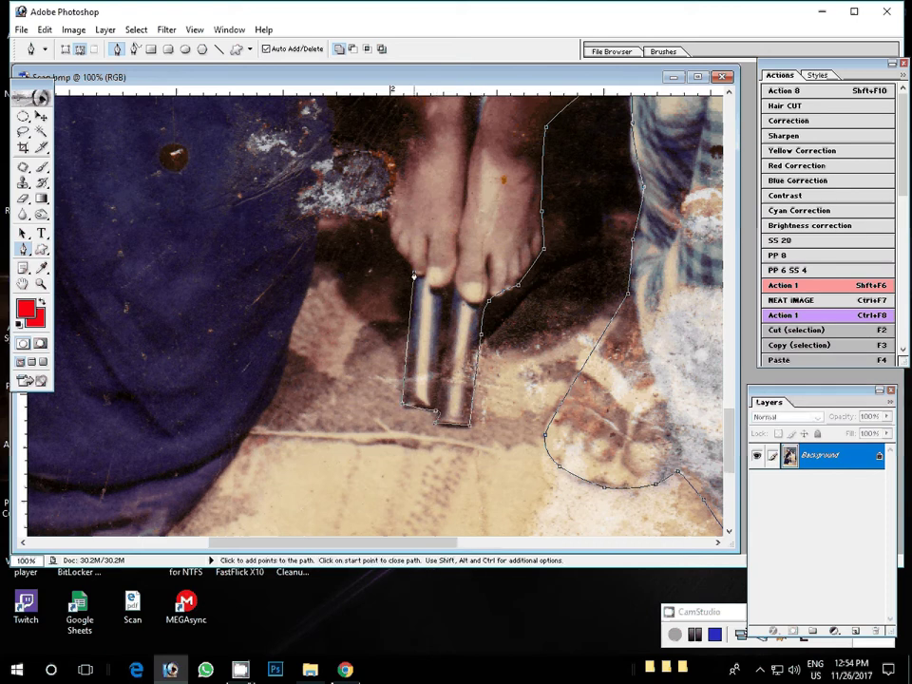
pyautogui.click(393, 243)
pyautogui.click(387, 226)
# Step: Outline up the leg to the knee, then down the lungi's left edge
pyautogui.moveTo(384, 201); pyautogui.dragTo(456, 415)
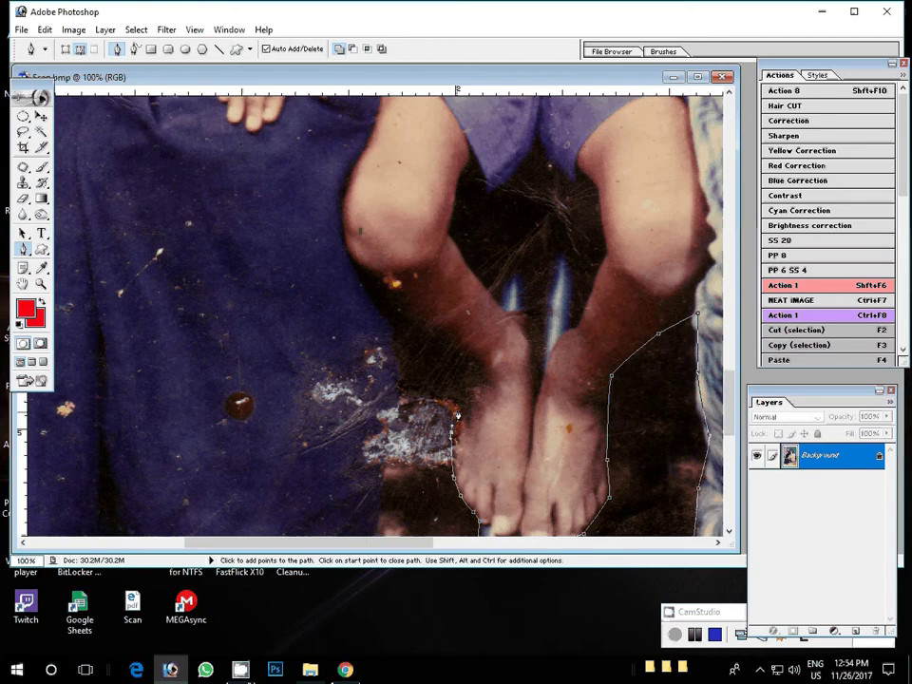
pyautogui.click(462, 392)
pyautogui.click(471, 361)
pyautogui.click(427, 336)
pyautogui.click(397, 315)
pyautogui.click(392, 410)
pyautogui.click(386, 466)
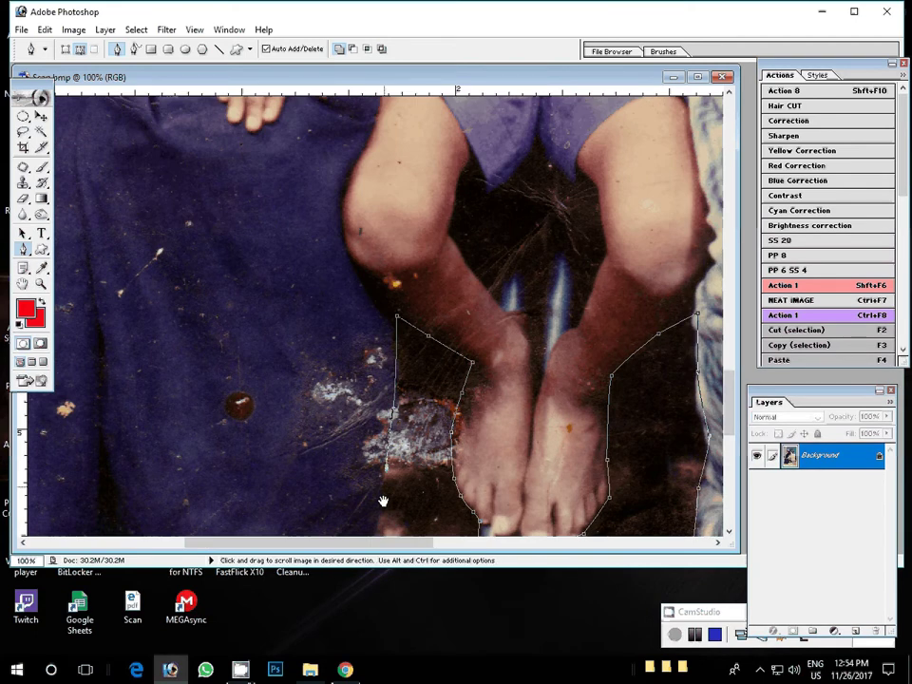
# Step: Extend the path down the saree fold to its lower corner and hem corner
pyautogui.moveTo(383, 501); pyautogui.dragTo(501, 210)
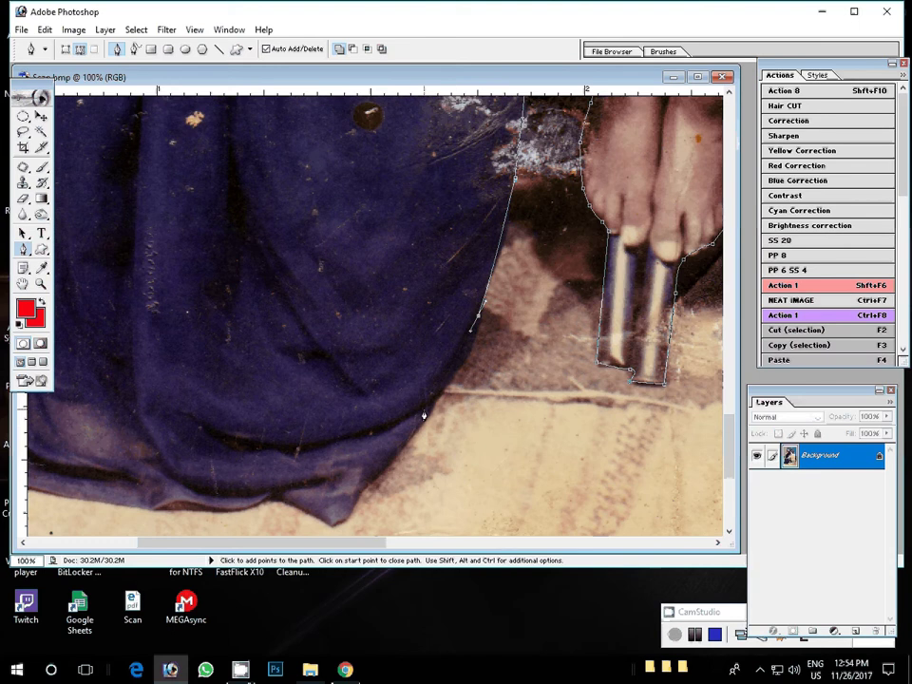
pyautogui.click(423, 411)
pyautogui.click(364, 475)
pyautogui.click(347, 514)
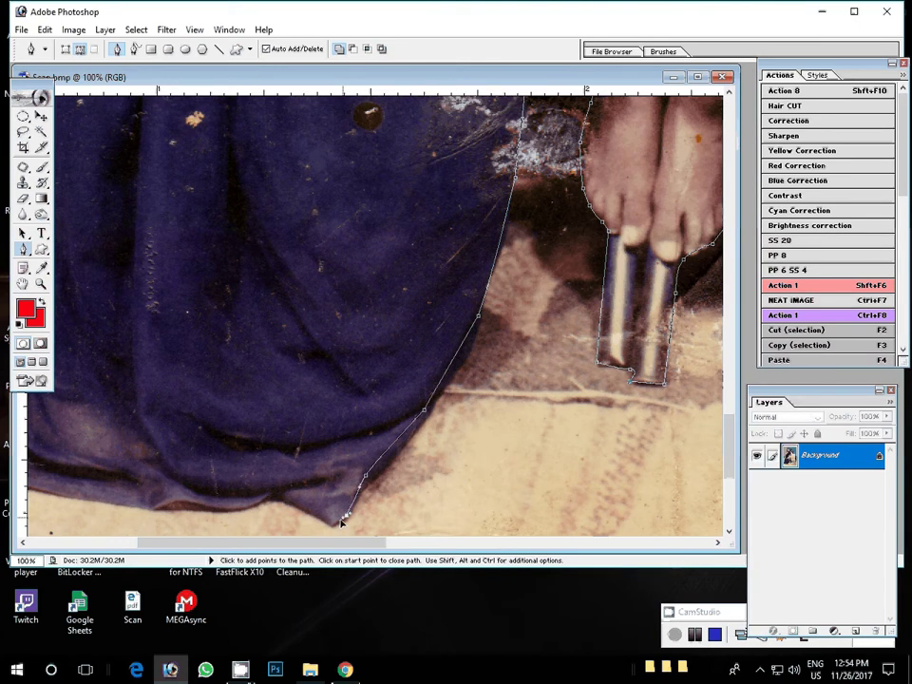
pyautogui.moveTo(342, 520); pyautogui.dragTo(640, 478)
pyautogui.click(609, 466)
pyautogui.click(576, 455)
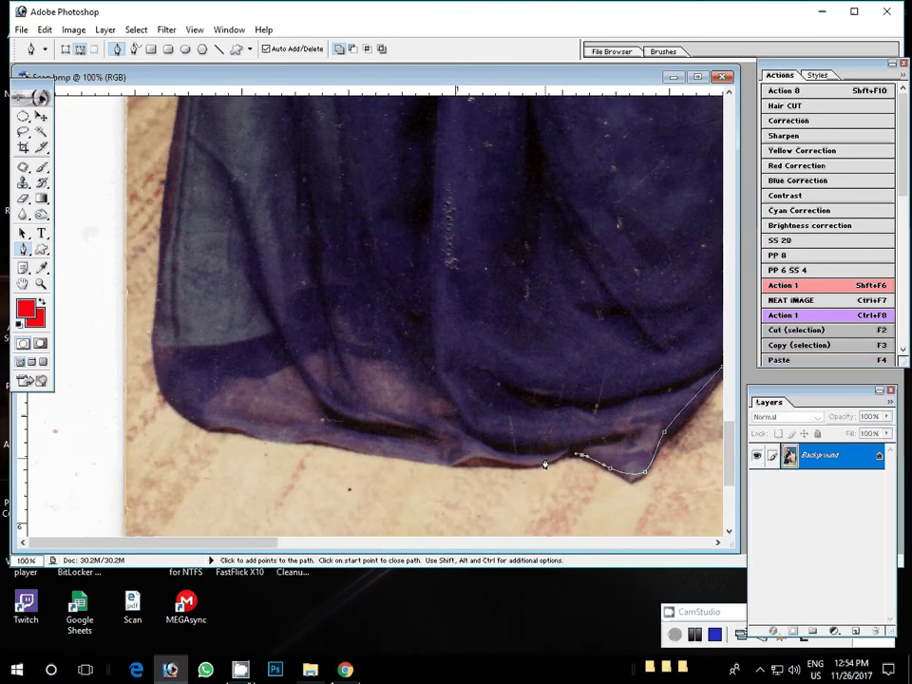
# Step: Trace left along the saree hem to its corner, then up the left side to the hand
pyautogui.click(542, 461)
pyautogui.click(475, 462)
pyautogui.click(408, 457)
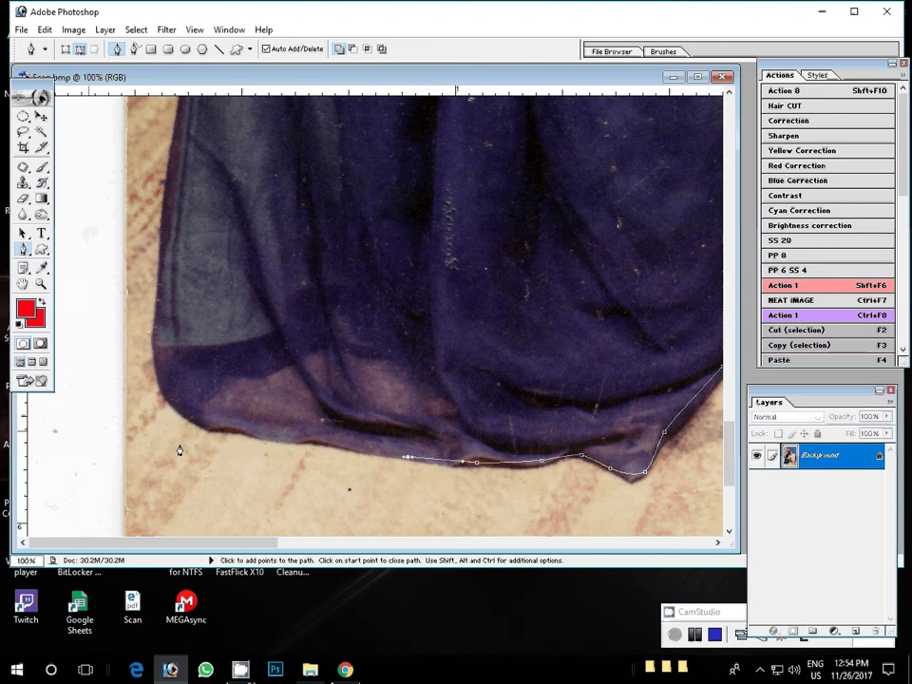
pyautogui.click(263, 431)
pyautogui.click(192, 420)
pyautogui.moveTo(161, 374); pyautogui.dragTo(287, 511)
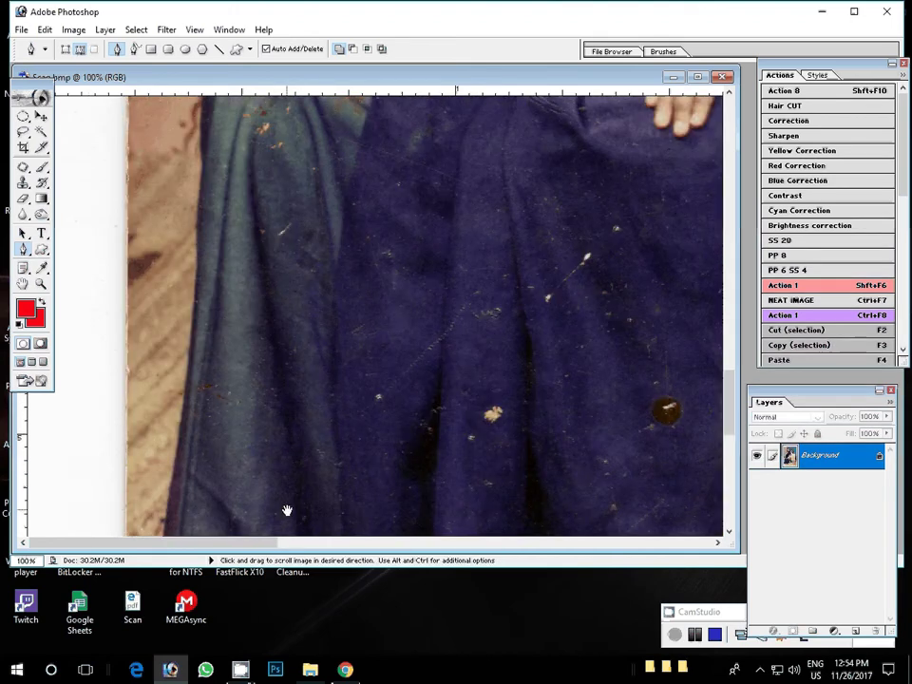
pyautogui.click(197, 292)
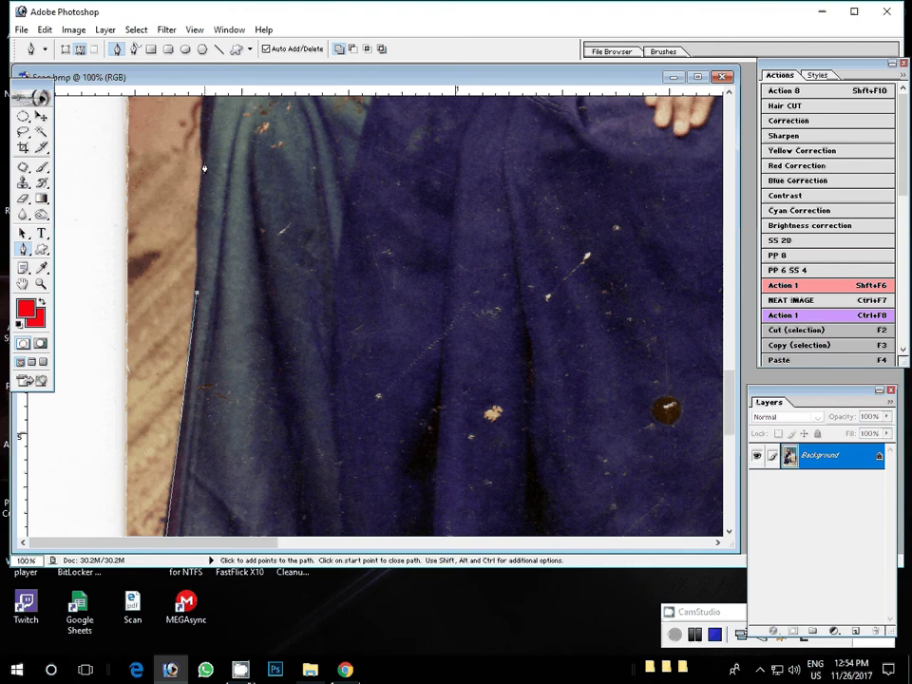
pyautogui.scroll(3, 204, 168)
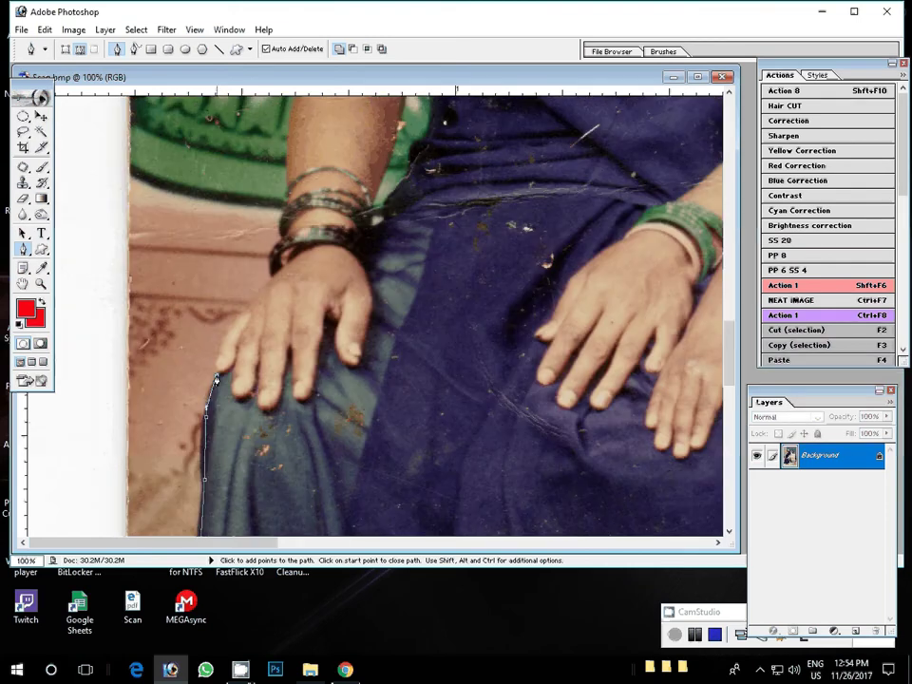
pyautogui.click(216, 380)
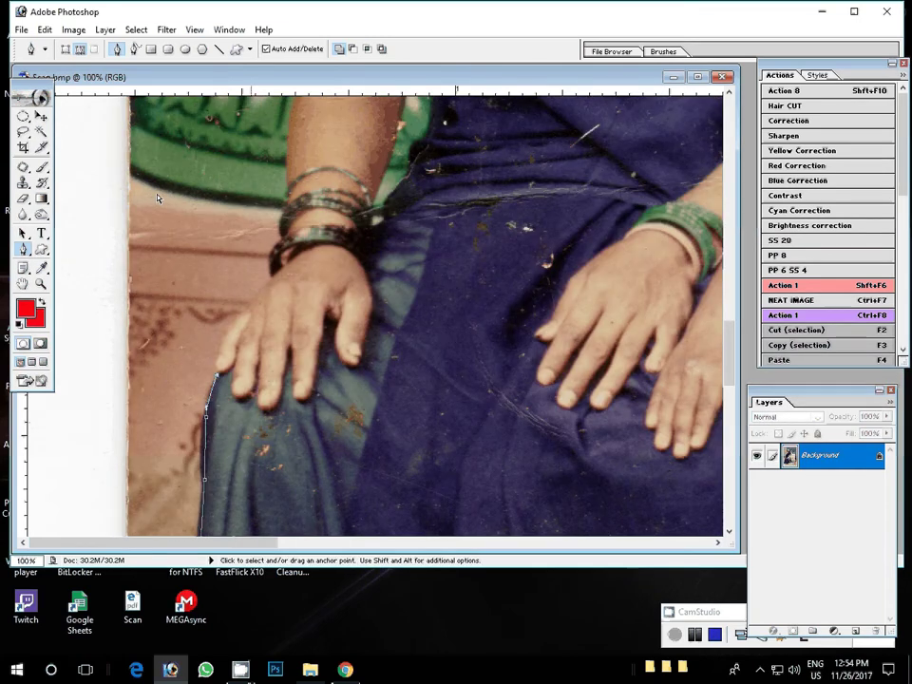
# Step: At 300% zoom, curve the path around the fingertips, back of the hand and bangles
pyautogui.hotkey('ctrl', '+')
pyautogui.hotkey('ctrl', '+')
pyautogui.moveTo(184, 282); pyautogui.dragTo(362, 472)
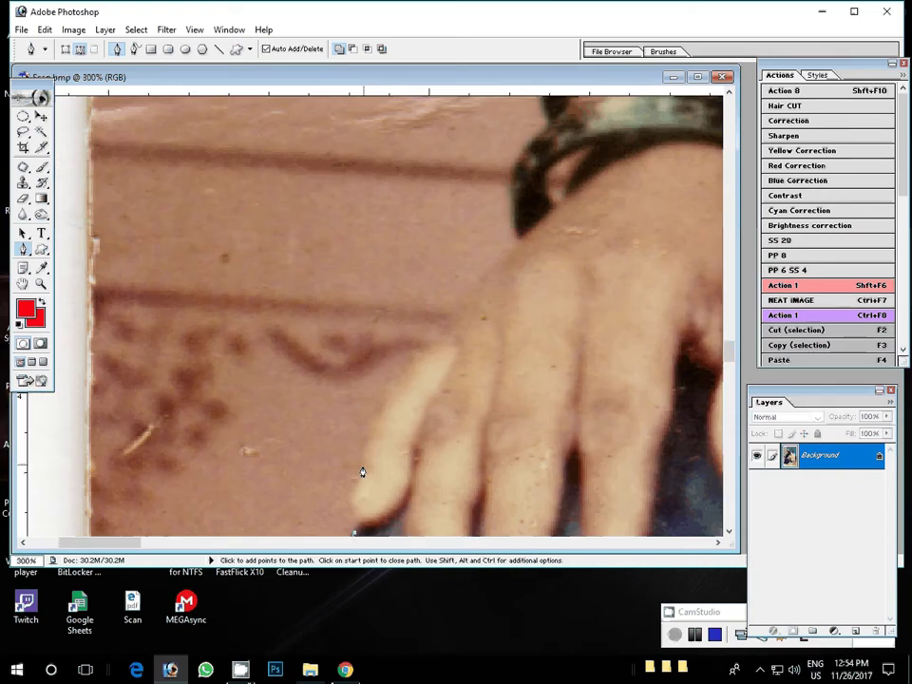
pyautogui.moveTo(429, 339)
pyautogui.mouseDown()
pyautogui.moveTo(439, 326)
pyautogui.moveTo(366, 405)
pyautogui.moveTo(350, 462)
pyautogui.mouseUp()
pyautogui.moveTo(350, 403); pyautogui.dragTo(386, 363)
pyautogui.moveTo(387, 275); pyautogui.dragTo(395, 221)
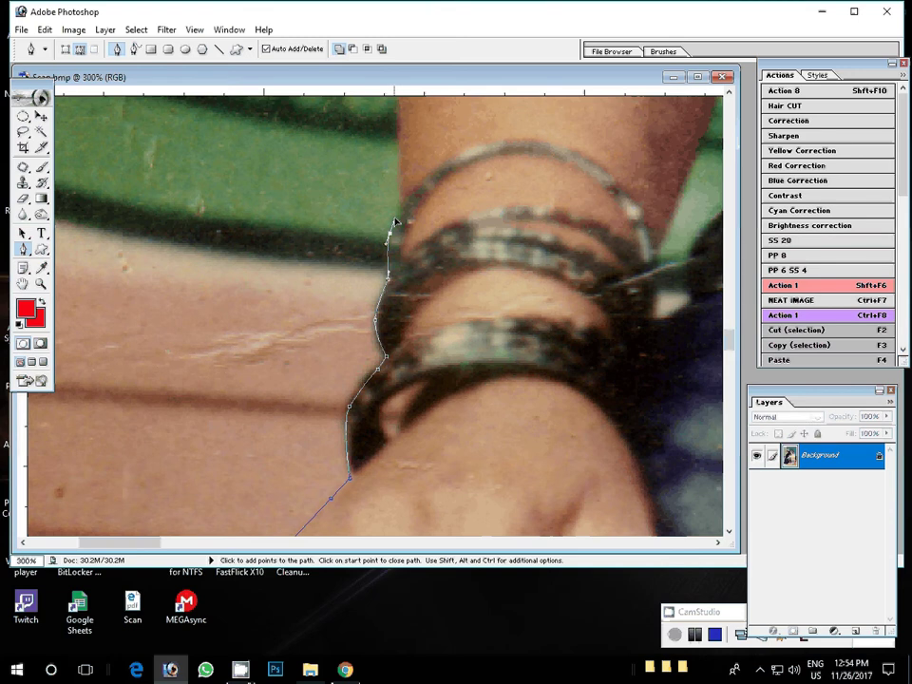
pyautogui.scroll(5, 395, 221)
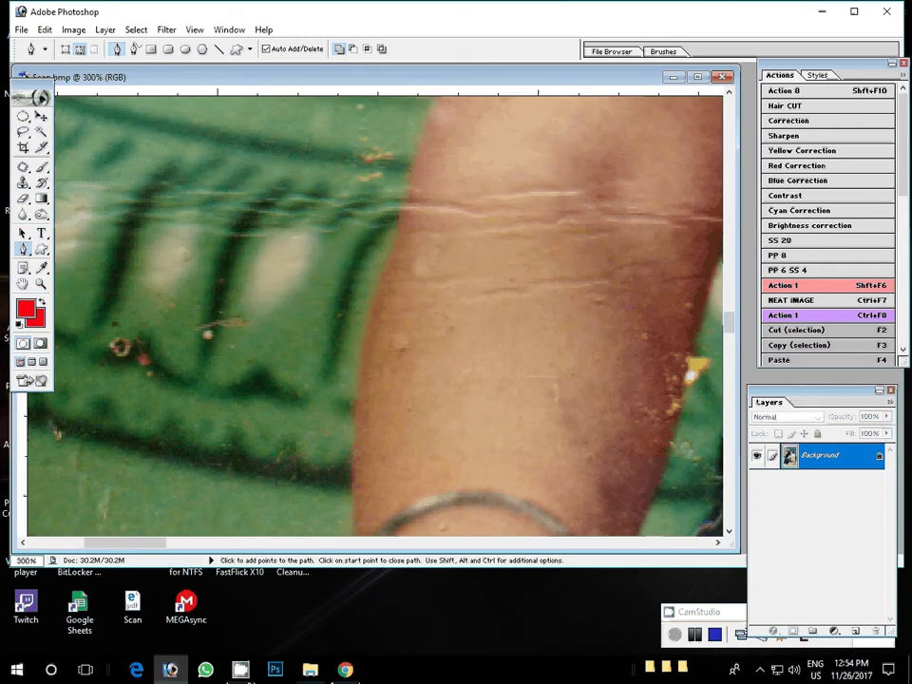
# Step: Curve the path up the forearm and blouse edge around the shoulder fold, fixing one anchor
pyautogui.moveTo(363, 353)
pyautogui.mouseDown()
pyautogui.moveTo(405, 168)
pyautogui.moveTo(333, 282)
pyautogui.moveTo(283, 403)
pyautogui.mouseUp()
pyautogui.moveTo(296, 287); pyautogui.dragTo(293, 162)
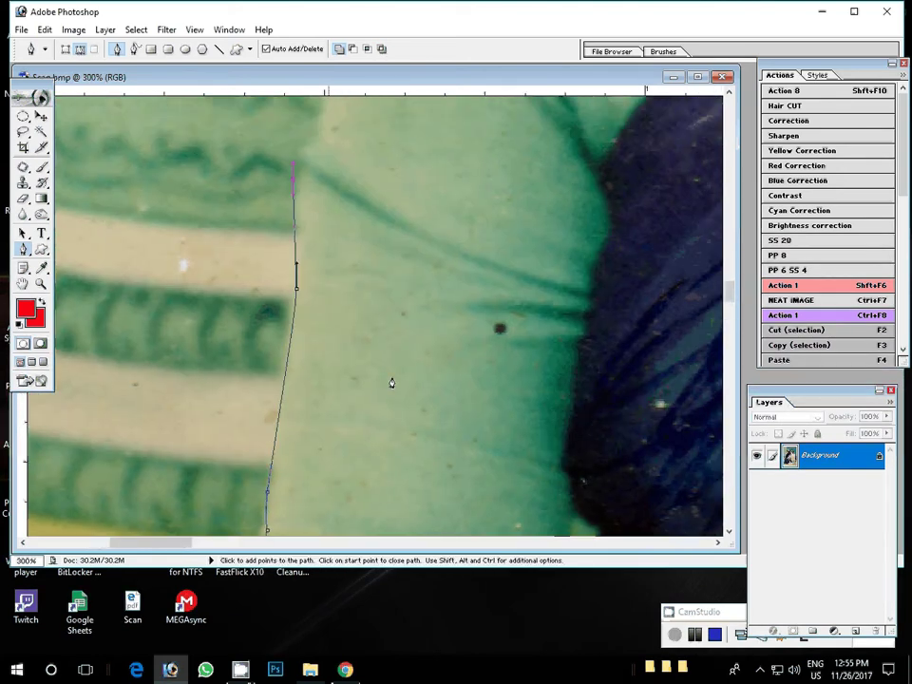
pyautogui.hotkey('ctrl', 'z')
pyautogui.moveTo(297, 186)
pyautogui.mouseDown()
pyautogui.moveTo(310, 155)
pyautogui.moveTo(316, 165)
pyautogui.moveTo(255, 253)
pyautogui.mouseUp()
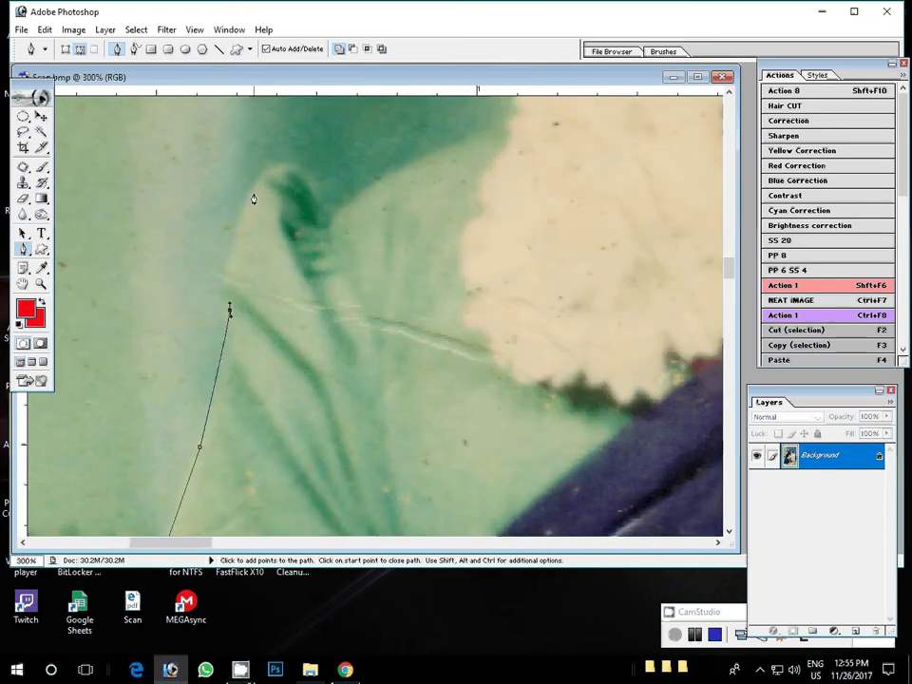
pyautogui.moveTo(254, 191); pyautogui.dragTo(369, 191)
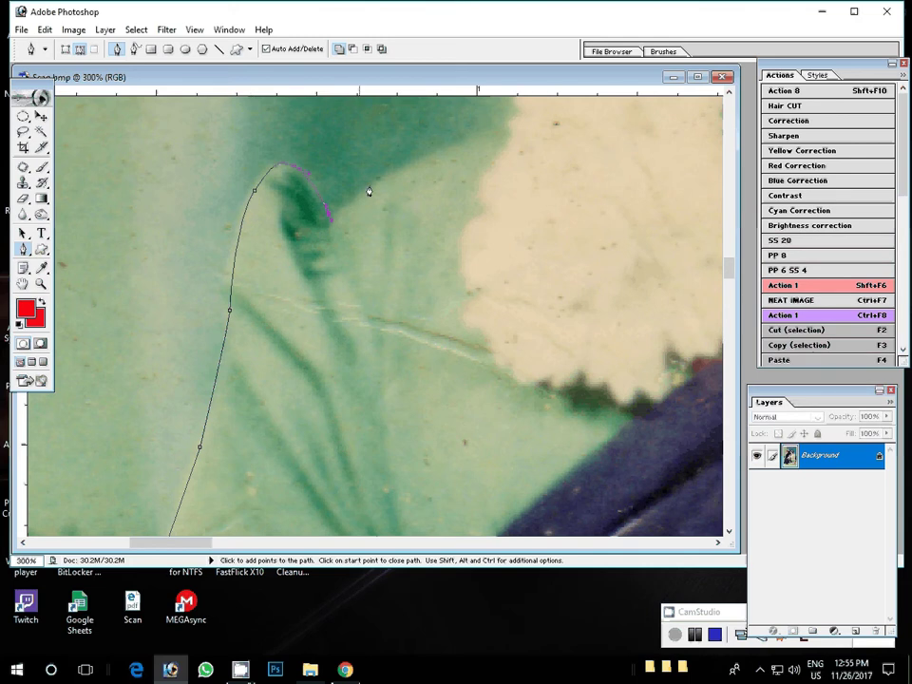
pyautogui.click(513, 126)
# Step: Trace the path along the flowers and up the purple headscarf's edge
pyautogui.moveTo(513, 126); pyautogui.dragTo(300, 294)
pyautogui.click(300, 287)
pyautogui.click(339, 253)
pyautogui.click(330, 232)
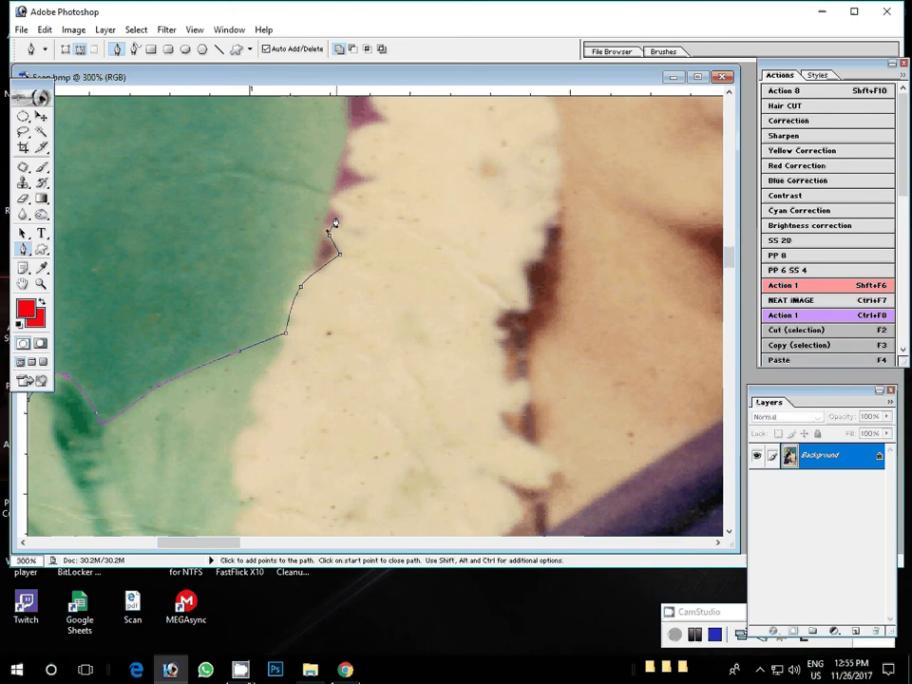
pyautogui.click(330, 201)
pyautogui.click(360, 180)
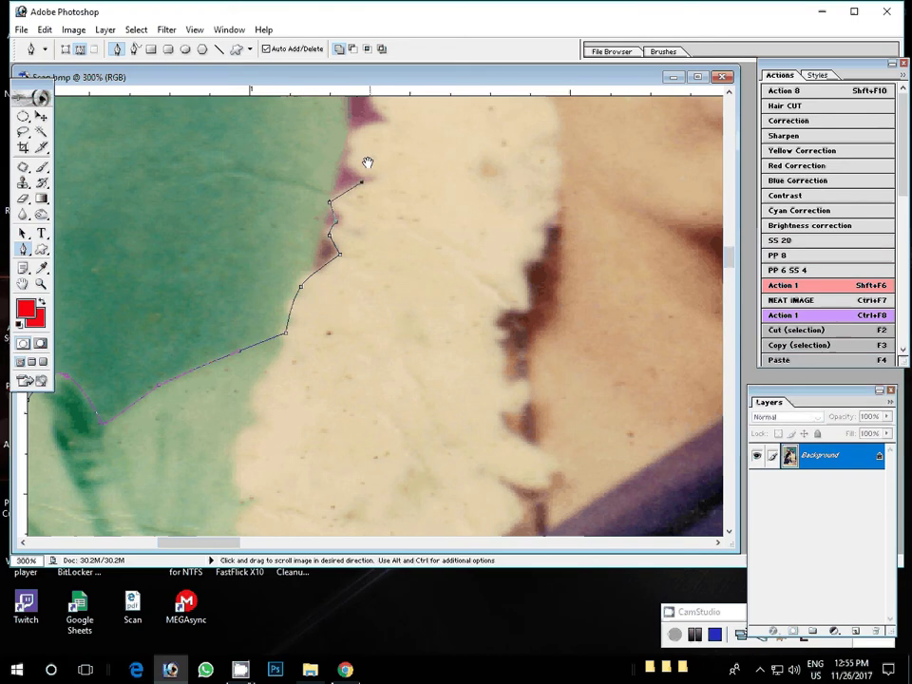
pyautogui.moveTo(367, 163)
pyautogui.mouseDown()
pyautogui.moveTo(266, 378)
pyautogui.moveTo(258, 446)
pyautogui.mouseUp()
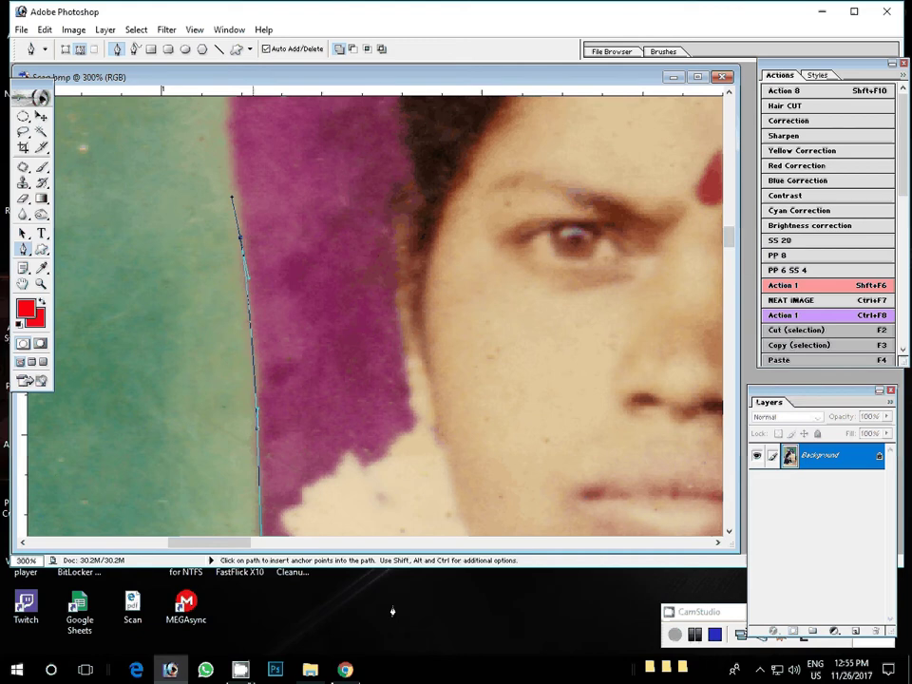
# Step: Trace the pen path up the left edge and over the top of the purple headscarf
pyautogui.moveTo(221, 103); pyautogui.dragTo(197, 326)
pyautogui.click(196, 274)
pyautogui.click(201, 228)
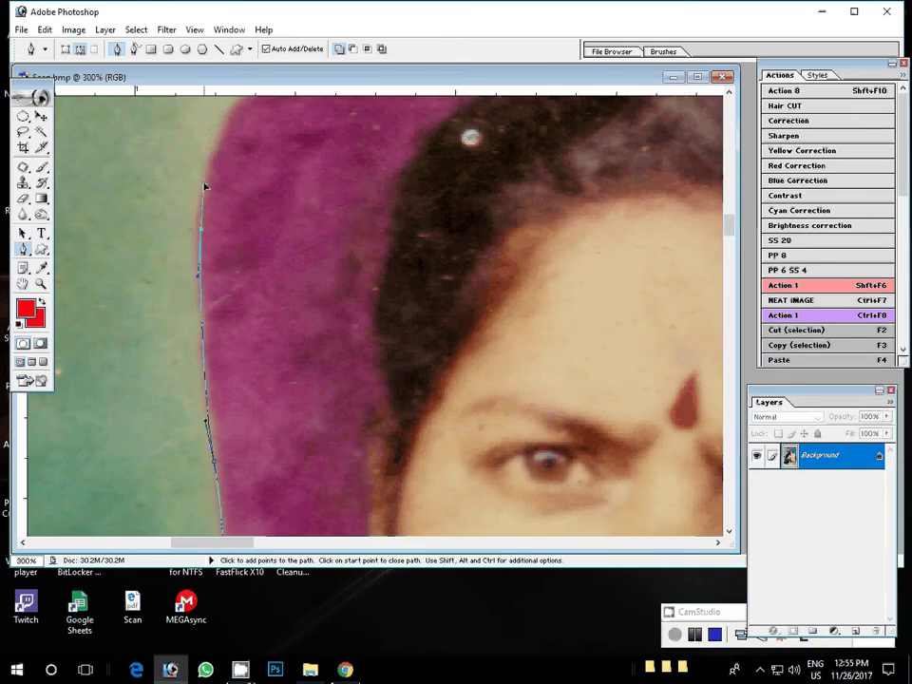
pyautogui.moveTo(205, 187); pyautogui.dragTo(158, 340)
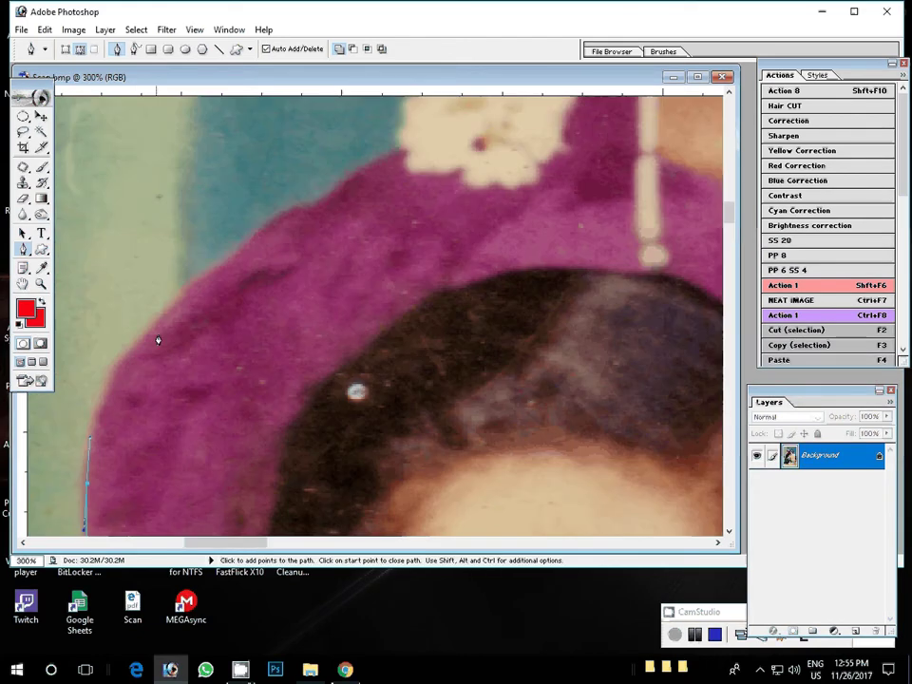
pyautogui.click(169, 310)
pyautogui.click(359, 174)
pyautogui.click(399, 147)
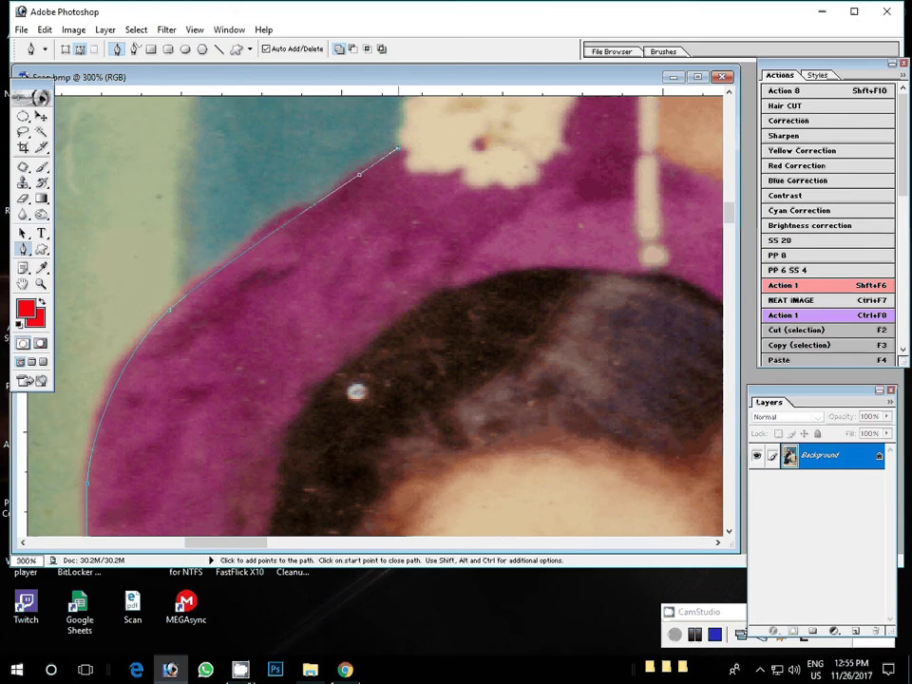
# Step: Outline the flower garland's bumpy edge up and across the top of the flowers
pyautogui.moveTo(355, 391); pyautogui.dragTo(246, 302)
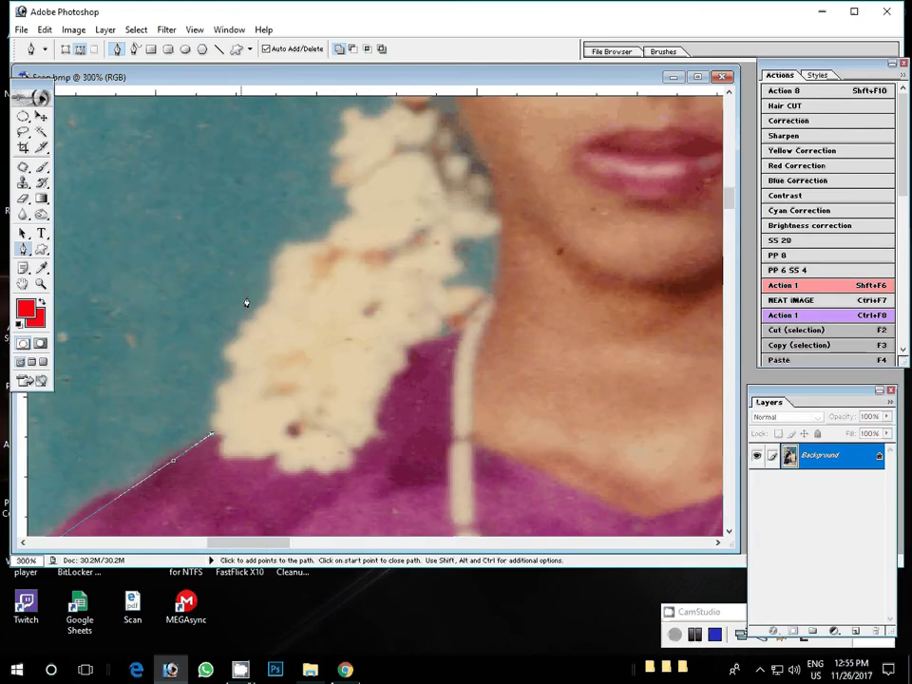
pyautogui.click(234, 340)
pyautogui.click(267, 298)
pyautogui.click(279, 254)
pyautogui.click(325, 233)
pyautogui.click(352, 206)
pyautogui.click(335, 173)
pyautogui.click(342, 122)
pyautogui.click(363, 115)
pyautogui.click(385, 118)
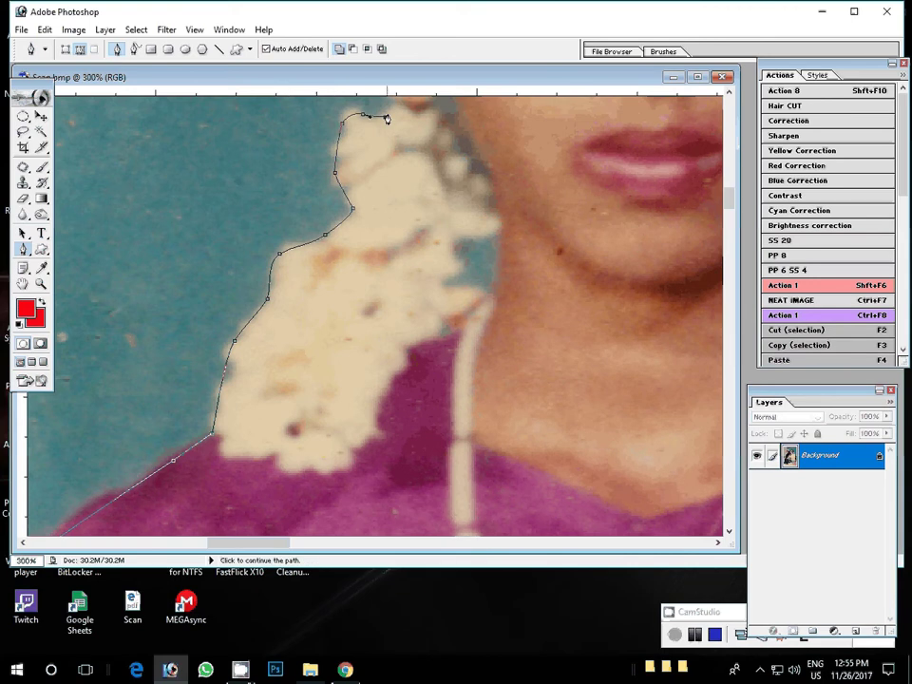
pyautogui.scroll(5, 503, 138)
pyautogui.hscroll(3, 502, 139)
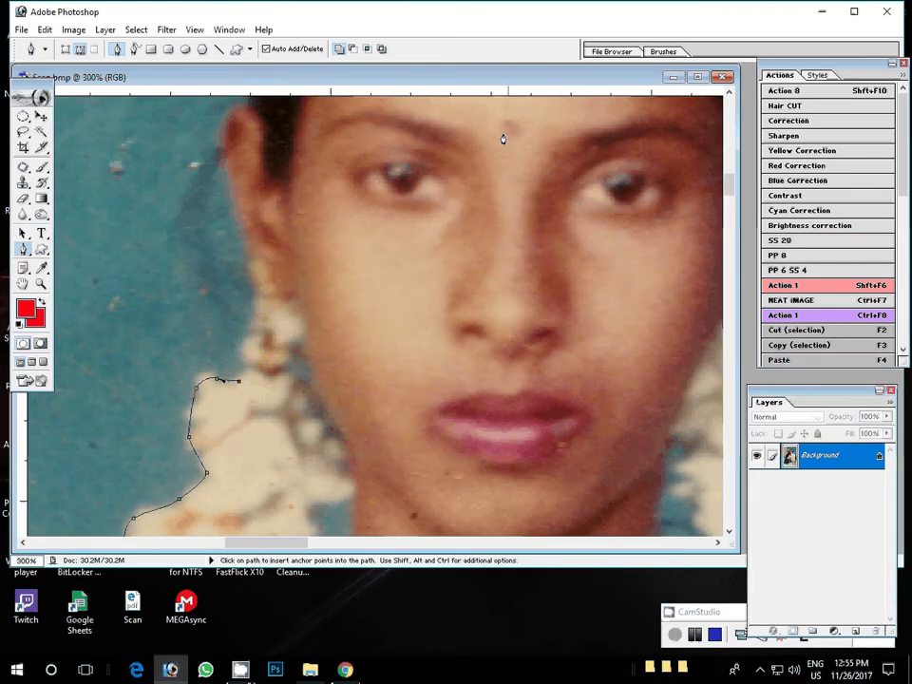
# Step: Continue the path up the young woman's hair edge to the top of her head
pyautogui.click(246, 336)
pyautogui.click(253, 305)
pyautogui.click(253, 277)
pyautogui.click(227, 176)
pyautogui.click(219, 142)
pyautogui.click(226, 116)
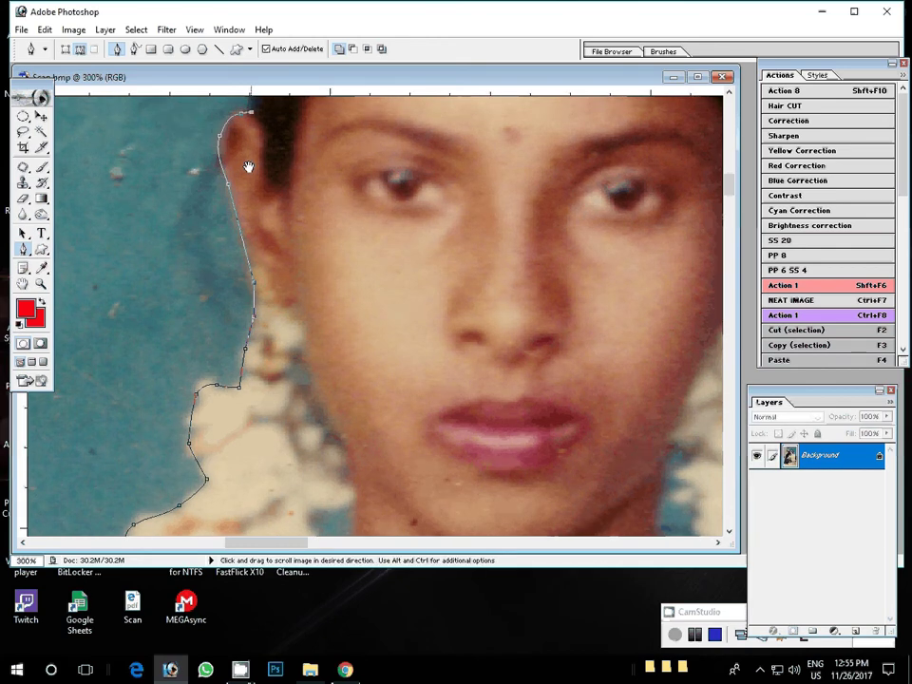
pyautogui.scroll(6, 232, 226)
pyautogui.hscroll(1, 233, 226)
# Step: Curve the path over the top of the dark hair and down the head's right side
pyautogui.moveTo(232, 220)
pyautogui.mouseDown()
pyautogui.moveTo(250, 178)
pyautogui.moveTo(215, 150)
pyautogui.mouseUp()
pyautogui.scroll(3, 265, 438)
pyautogui.hscroll(2, 265, 438)
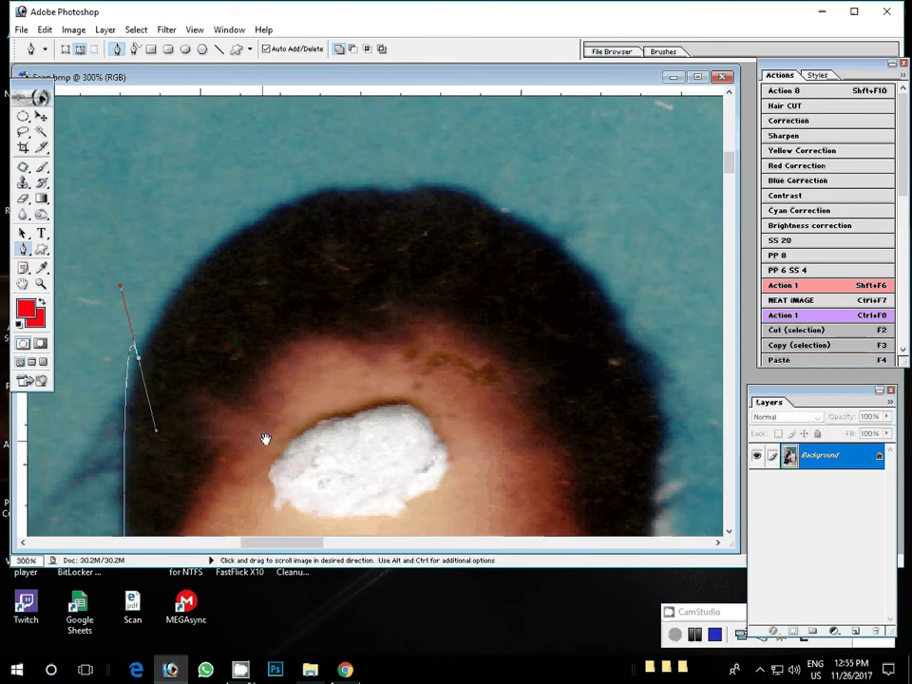
pyautogui.click(149, 337)
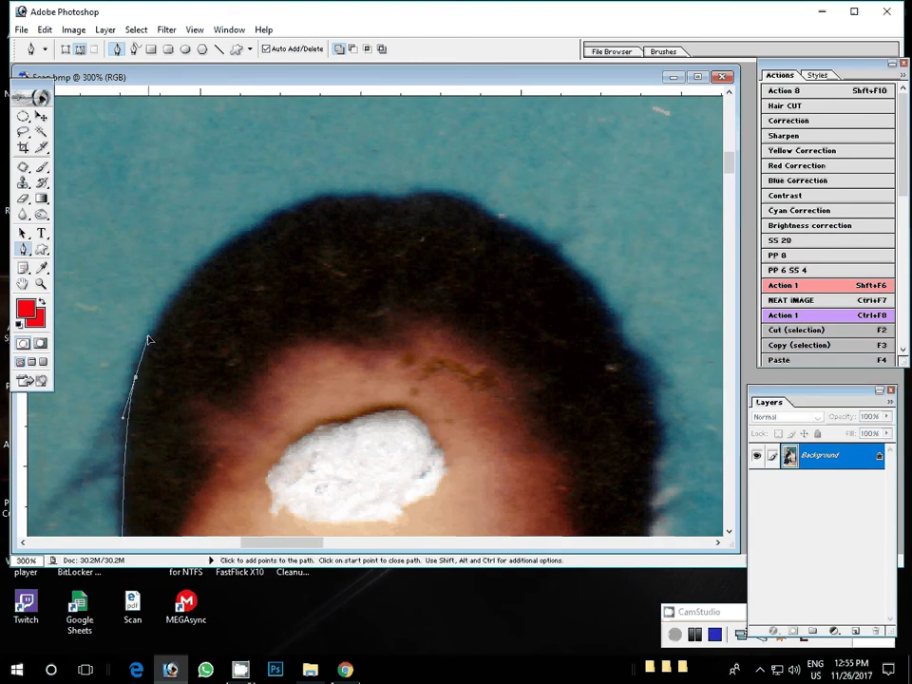
pyautogui.moveTo(295, 210); pyautogui.dragTo(353, 194)
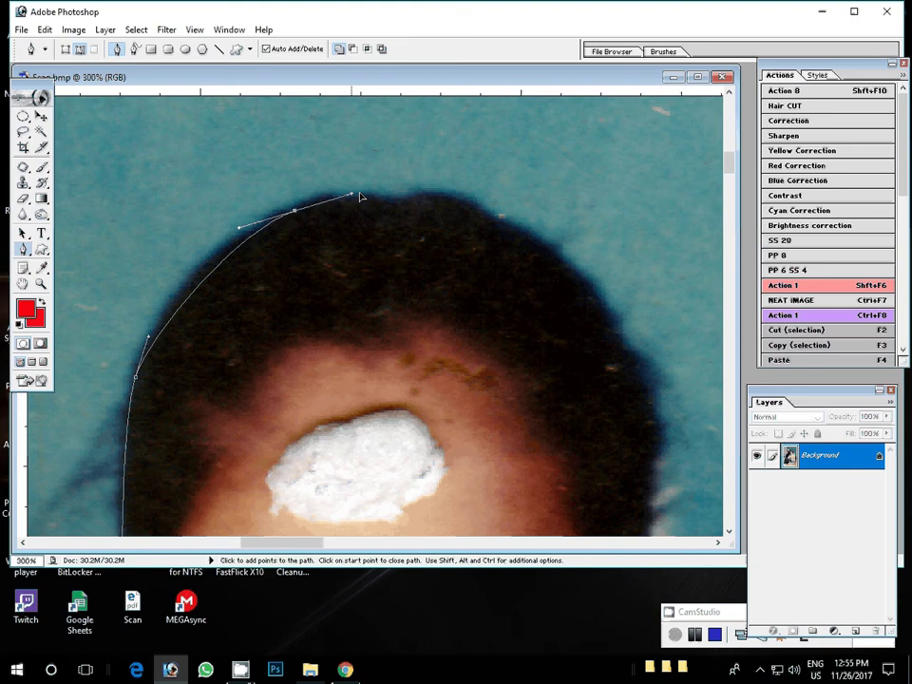
pyautogui.moveTo(543, 243); pyautogui.dragTo(589, 283)
pyautogui.moveTo(644, 416)
pyautogui.mouseDown()
pyautogui.moveTo(650, 440)
pyautogui.moveTo(455, 224)
pyautogui.mouseUp()
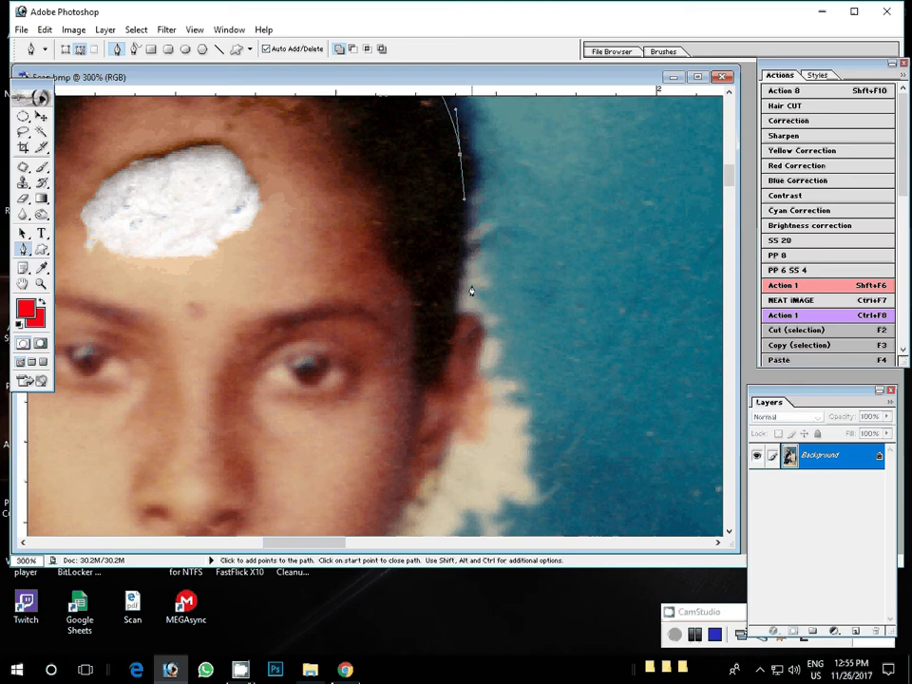
# Step: Extend the path along the woman's hair and around the garland's notches
pyautogui.moveTo(470, 286); pyautogui.dragTo(498, 353)
pyautogui.click(489, 368)
pyautogui.moveTo(530, 391)
pyautogui.mouseDown()
pyautogui.moveTo(529, 434)
pyautogui.moveTo(498, 200)
pyautogui.mouseUp()
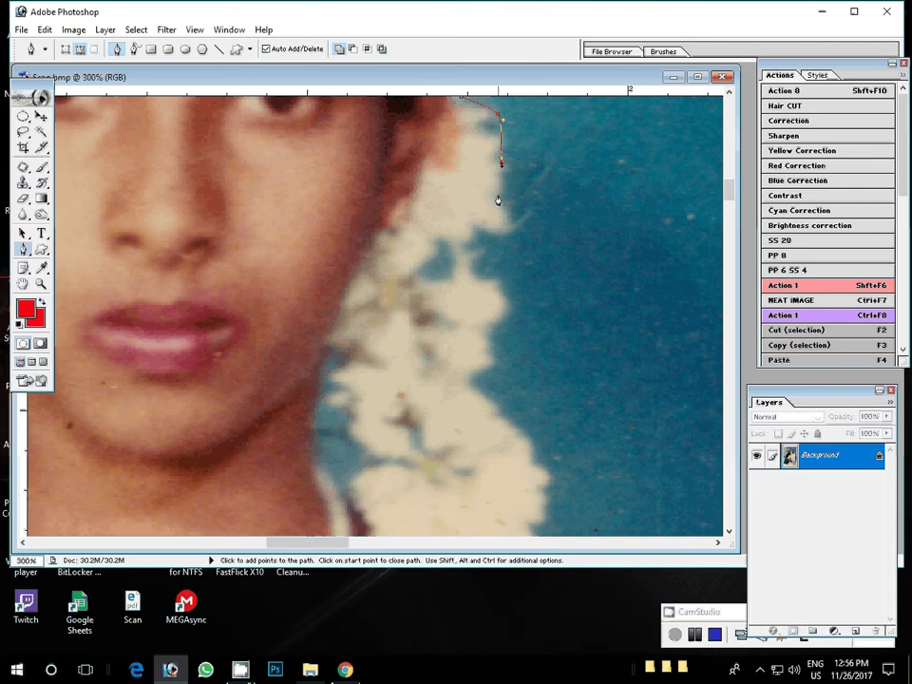
pyautogui.click(497, 196)
pyautogui.click(499, 228)
pyautogui.click(487, 229)
pyautogui.click(475, 225)
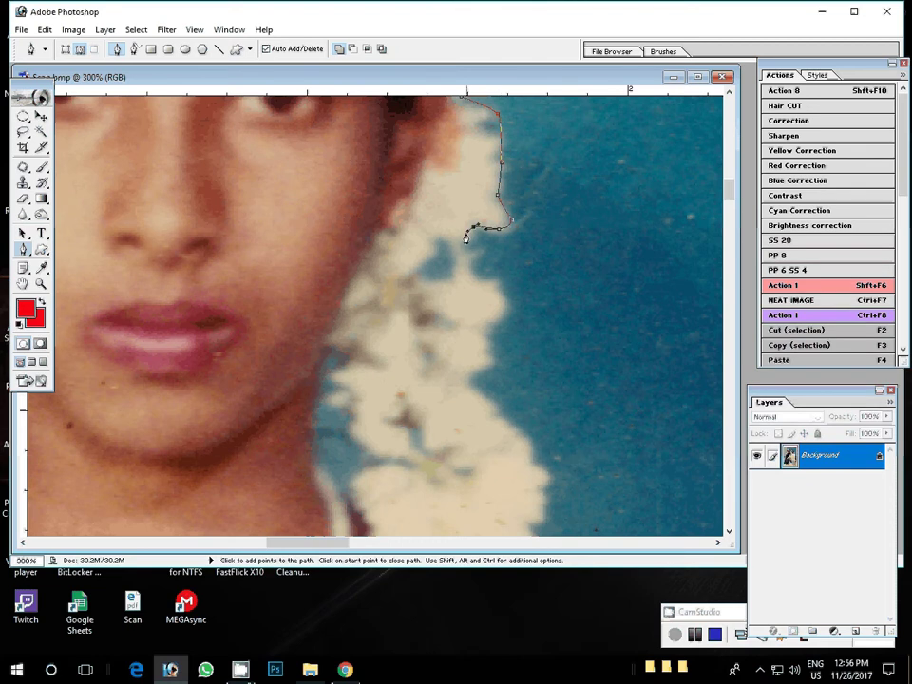
pyautogui.click(439, 244)
pyautogui.click(422, 267)
pyautogui.moveTo(443, 280); pyautogui.dragTo(453, 280)
# Step: Trace the garland's outer and lower edge down to where it meets the shoulder
pyautogui.click(497, 287)
pyautogui.click(498, 313)
pyautogui.click(487, 338)
pyautogui.click(488, 361)
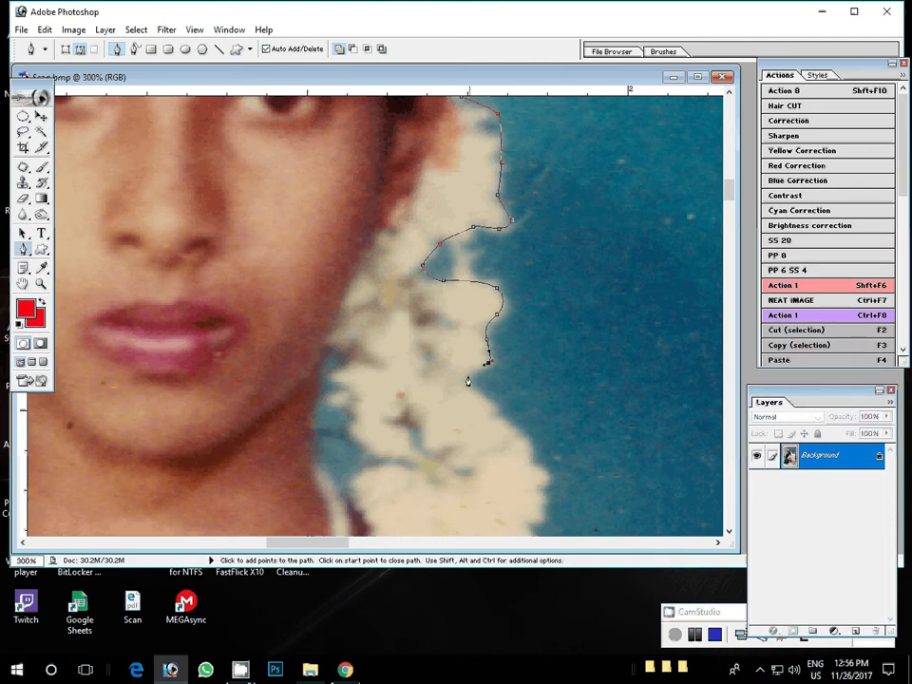
pyautogui.click(467, 376)
pyautogui.moveTo(516, 441); pyautogui.dragTo(473, 203)
pyautogui.click(474, 197)
pyautogui.click(498, 253)
pyautogui.click(491, 282)
pyautogui.click(497, 313)
pyautogui.click(532, 339)
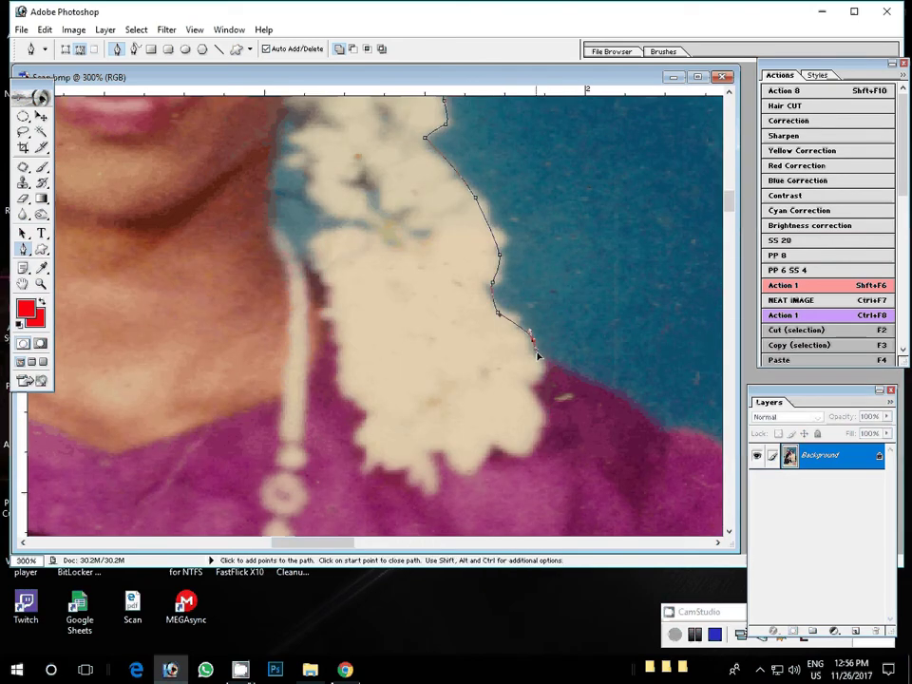
# Step: Follow the purple saree shoulder edge down to the bottom of the saree
pyautogui.click(566, 372)
pyautogui.click(643, 418)
pyautogui.click(659, 429)
pyautogui.click(686, 433)
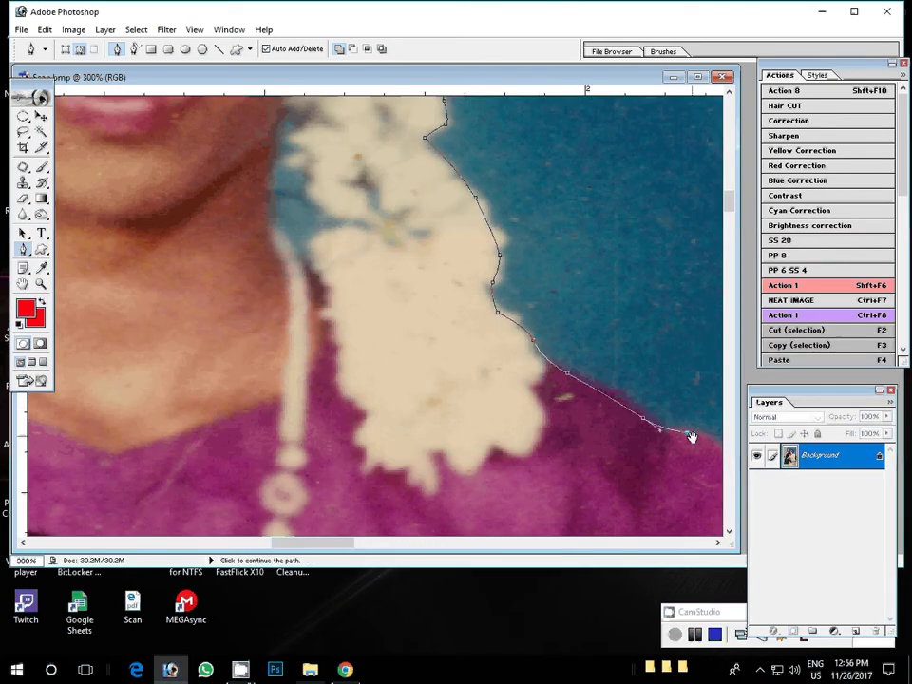
pyautogui.moveTo(691, 436); pyautogui.dragTo(330, 252)
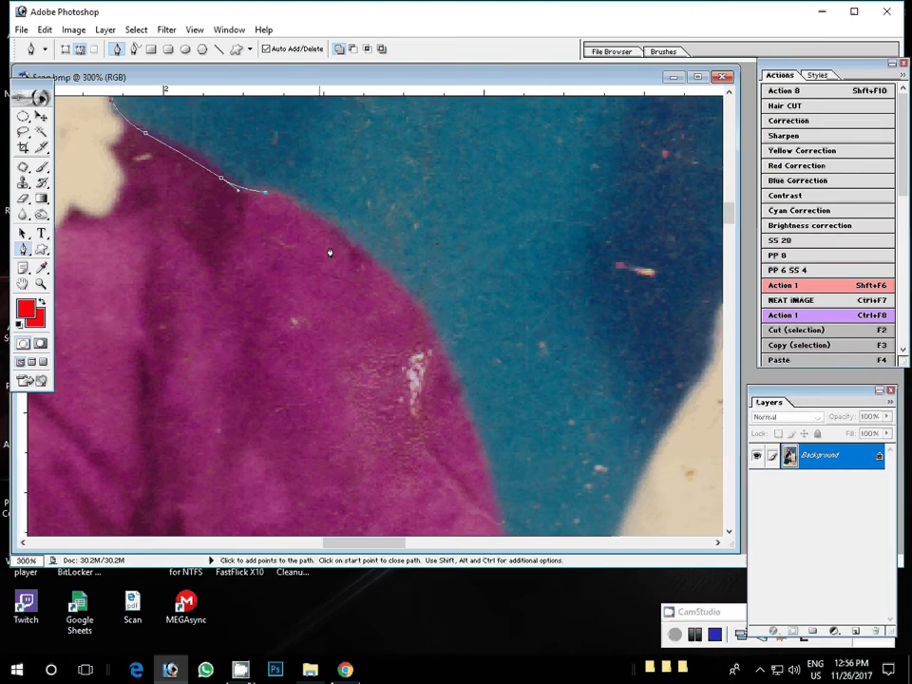
pyautogui.click(354, 242)
pyautogui.click(393, 273)
pyautogui.click(452, 352)
pyautogui.click(460, 386)
pyautogui.click(470, 422)
pyautogui.moveTo(433, 406)
pyautogui.mouseDown()
pyautogui.moveTo(421, 400)
pyautogui.moveTo(248, 83)
pyautogui.mouseUp()
# Step: Cross the gap and curve the path up the boy's cream shirt to its shoulder
pyautogui.click(352, 351)
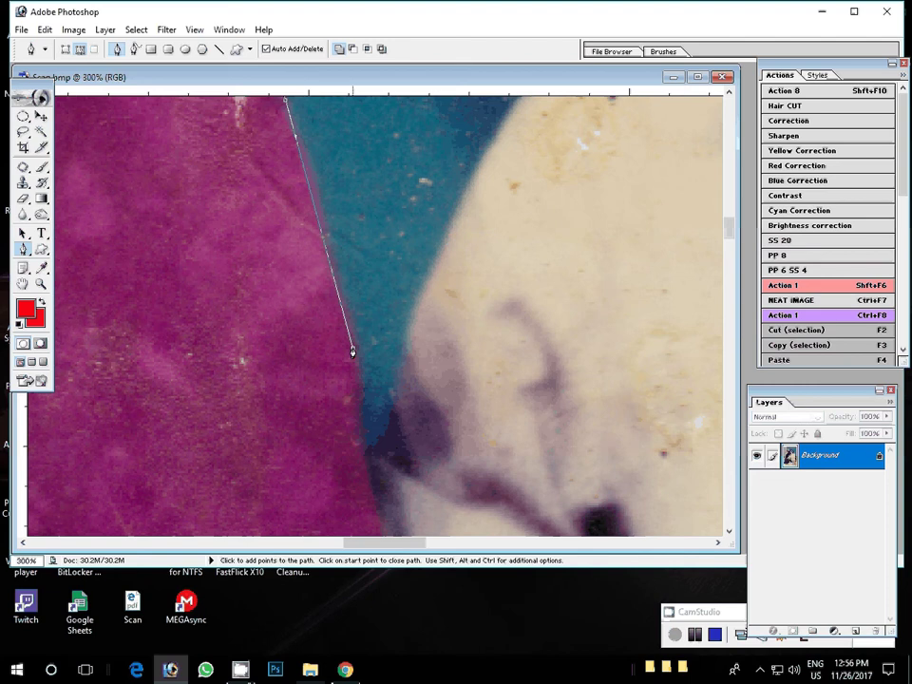
pyautogui.click(364, 446)
pyautogui.moveTo(394, 392); pyautogui.dragTo(400, 372)
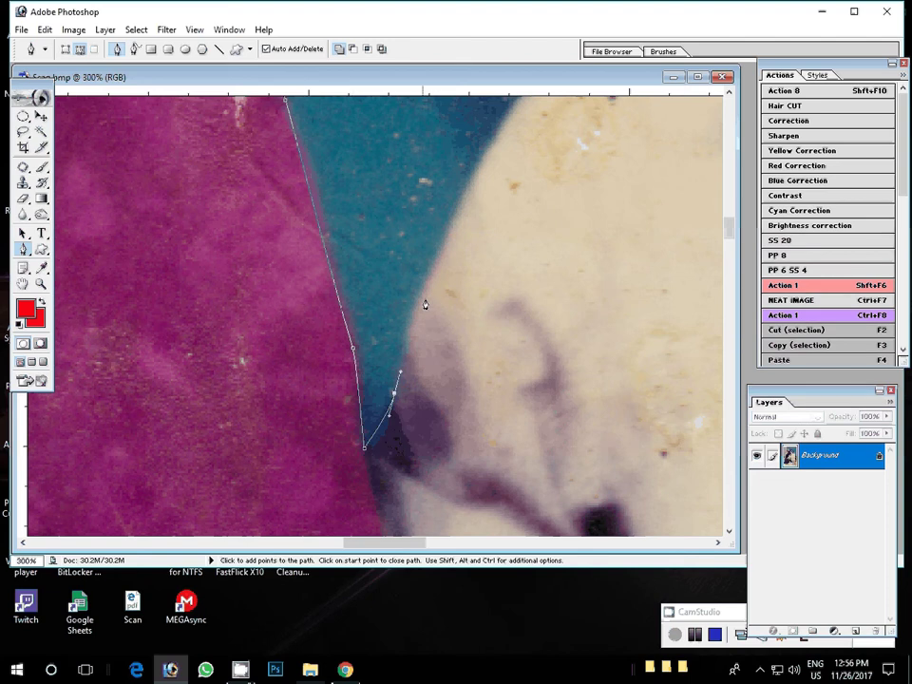
pyautogui.moveTo(442, 234); pyautogui.dragTo(460, 186)
pyautogui.moveTo(421, 300); pyautogui.dragTo(136, 486)
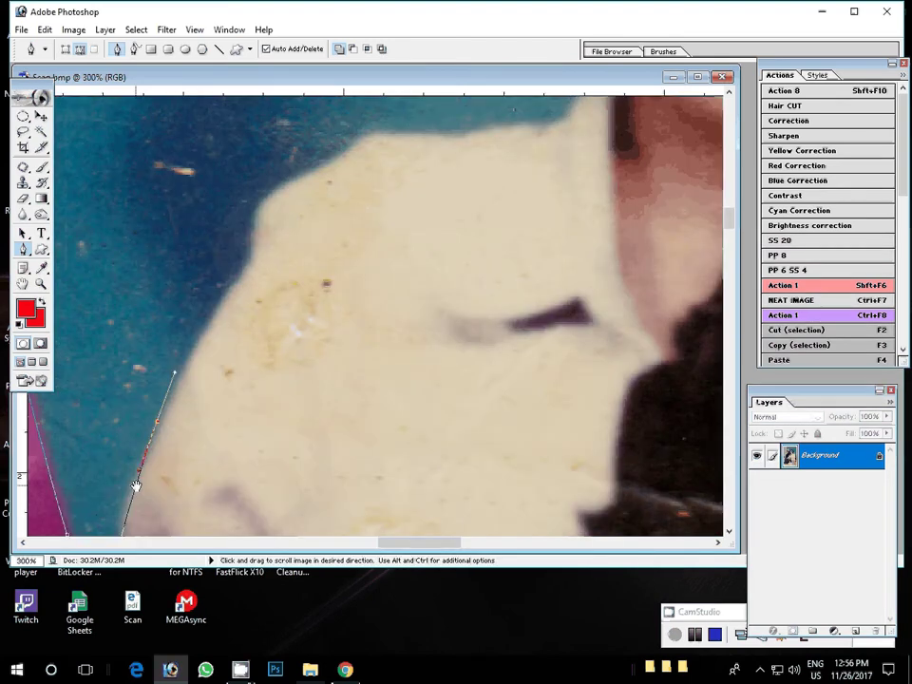
pyautogui.click(259, 226)
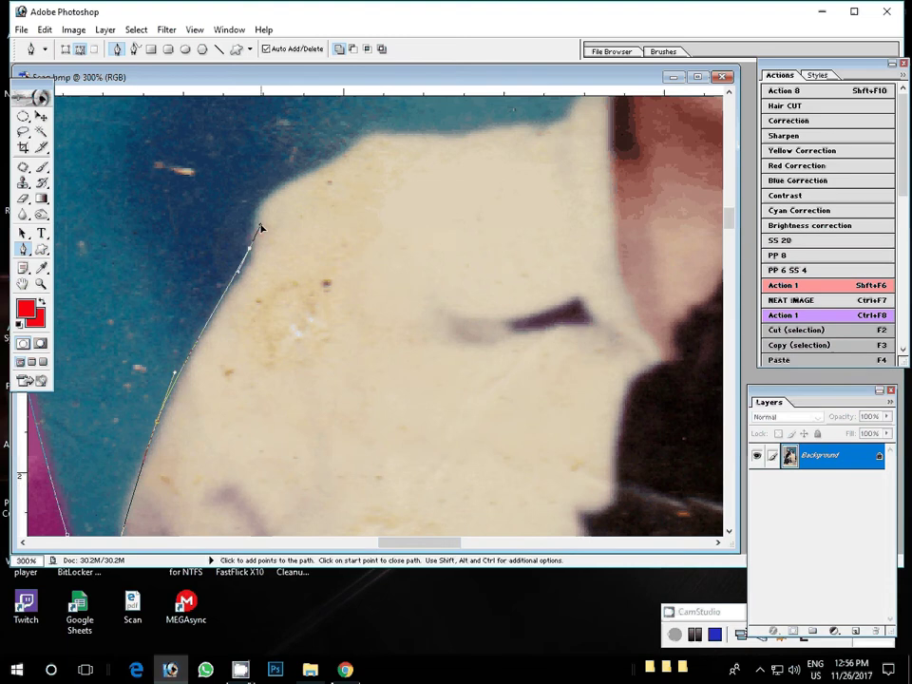
pyautogui.moveTo(416, 142); pyautogui.dragTo(464, 138)
pyautogui.moveTo(558, 121)
pyautogui.mouseDown()
pyautogui.moveTo(569, 113)
pyautogui.moveTo(323, 332)
pyautogui.mouseUp()
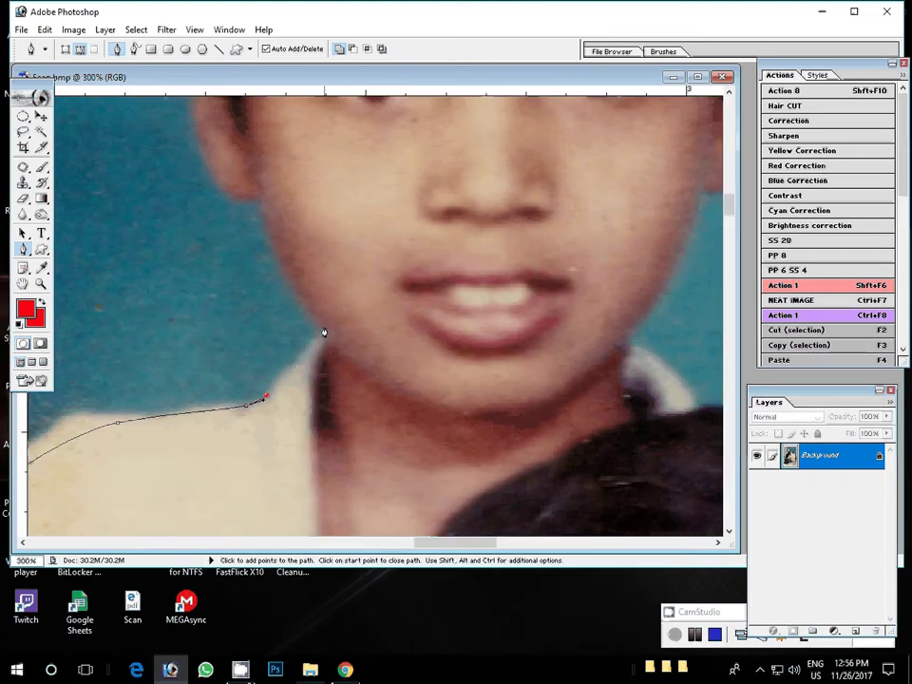
# Step: Trace the path up the boy's neck, cheek and ear into his hair
pyautogui.click(318, 333)
pyautogui.click(256, 204)
pyautogui.click(215, 178)
pyautogui.scroll(4, 256, 204)
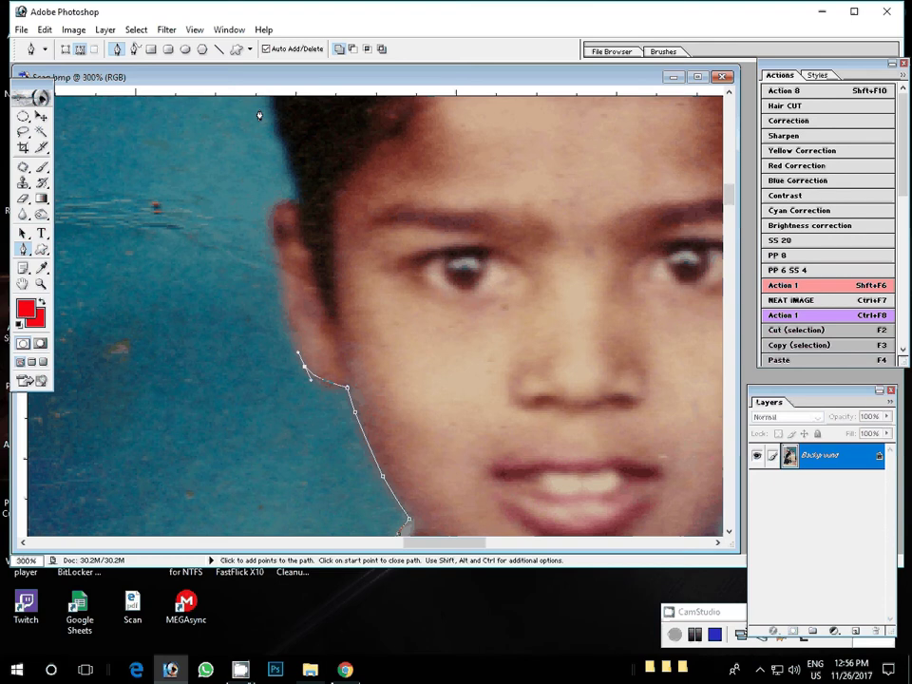
pyautogui.click(273, 218)
pyautogui.click(298, 204)
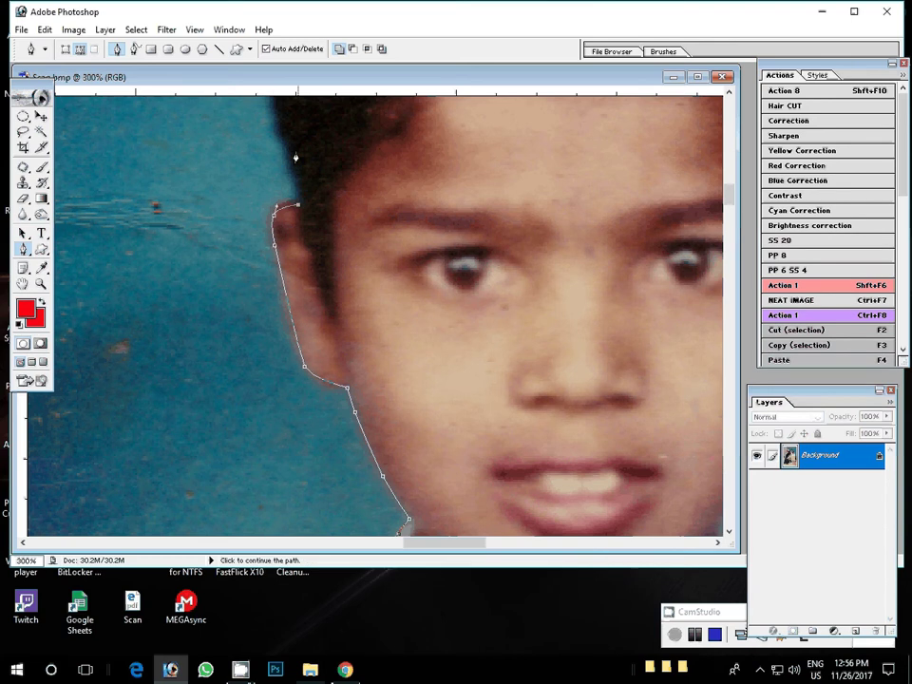
pyautogui.scroll(5, 296, 156)
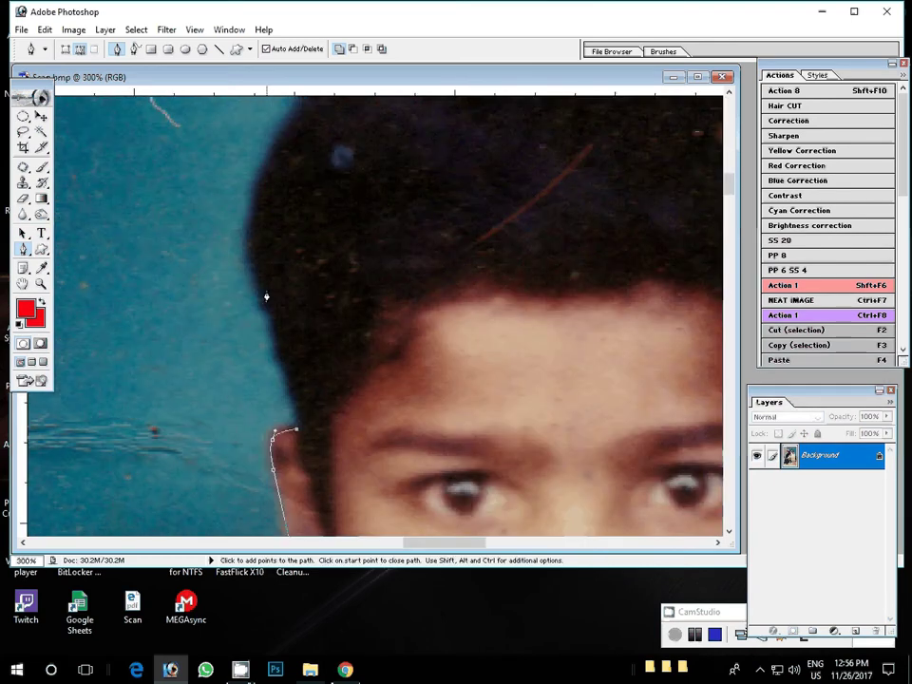
pyautogui.moveTo(266, 297); pyautogui.dragTo(213, 461)
# Step: Curve the path over the top of the boy's hair and down his right cheek
pyautogui.moveTo(274, 243); pyautogui.dragTo(330, 201)
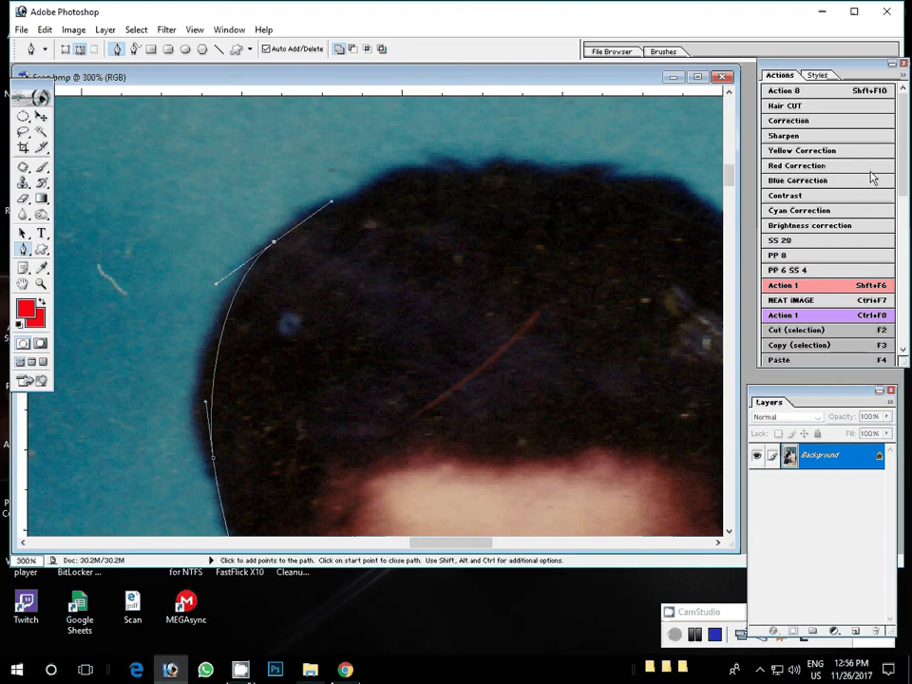
pyautogui.moveTo(534, 172); pyautogui.dragTo(616, 176)
pyautogui.moveTo(678, 199); pyautogui.dragTo(490, 182)
pyautogui.moveTo(584, 263); pyautogui.dragTo(619, 339)
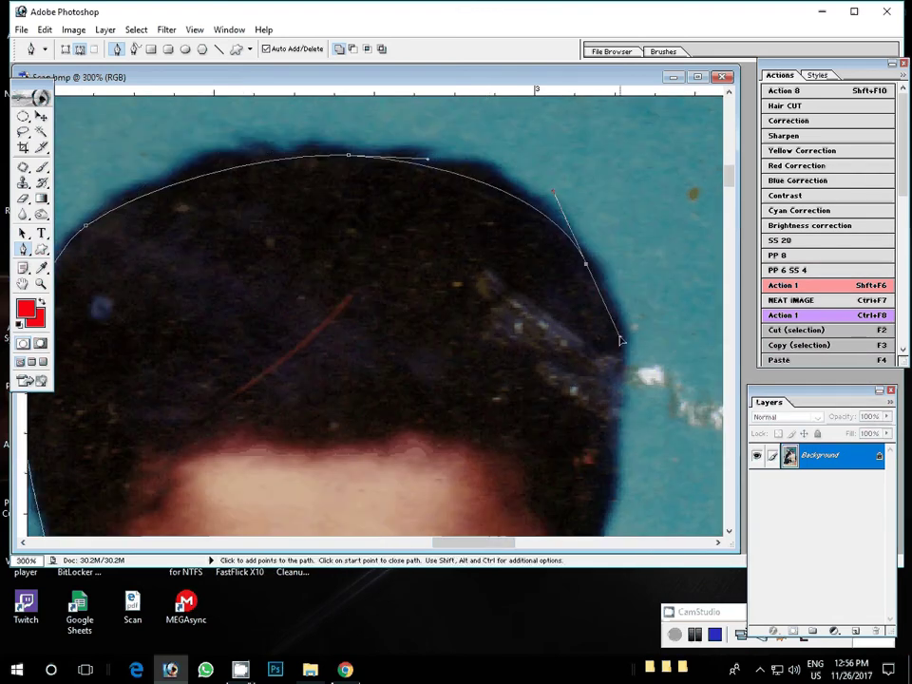
pyautogui.moveTo(613, 451)
pyautogui.mouseDown()
pyautogui.moveTo(605, 494)
pyautogui.moveTo(560, 309)
pyautogui.moveTo(585, 362)
pyautogui.moveTo(613, 217)
pyautogui.mouseUp()
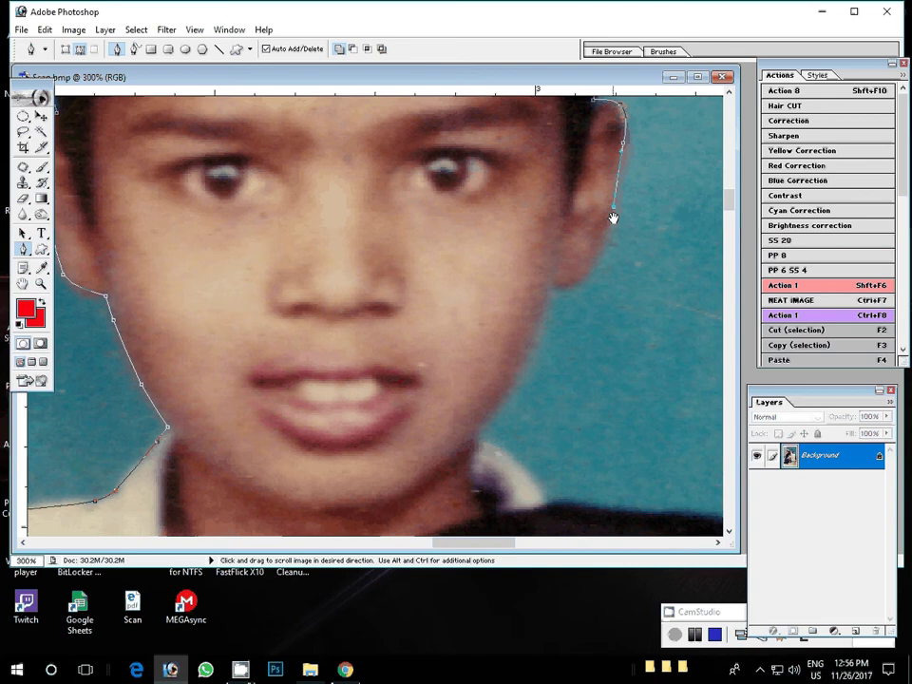
pyautogui.moveTo(597, 260)
pyautogui.mouseDown()
pyautogui.moveTo(578, 287)
pyautogui.moveTo(549, 290)
pyautogui.moveTo(591, 122)
pyautogui.mouseUp()
pyautogui.moveTo(591, 121); pyautogui.dragTo(566, 201)
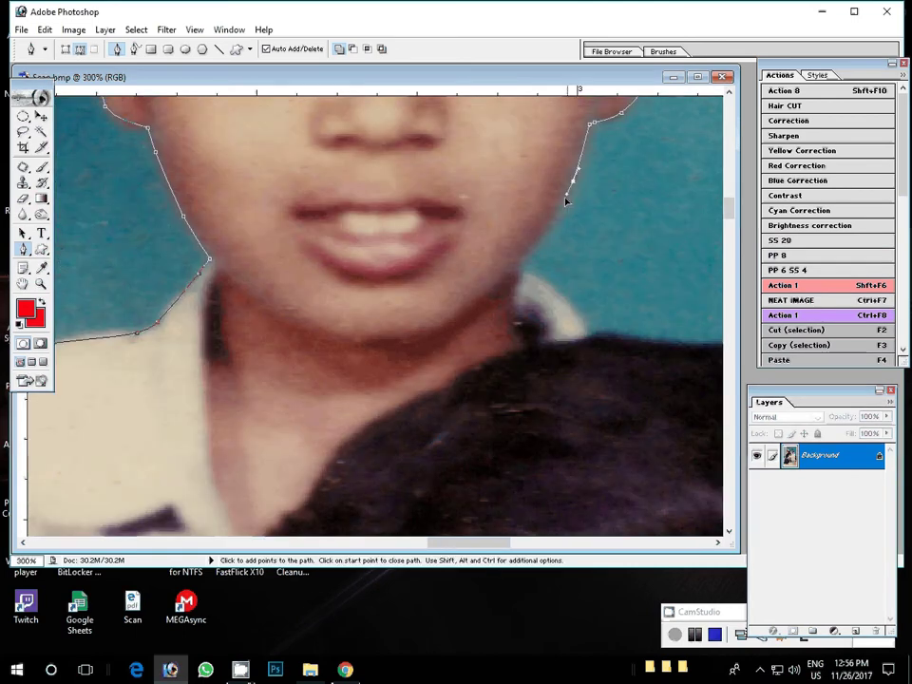
# Step: Follow the boy's jaw, shirt collar and shoulder to the father's hair
pyautogui.moveTo(518, 258); pyautogui.dragTo(537, 238)
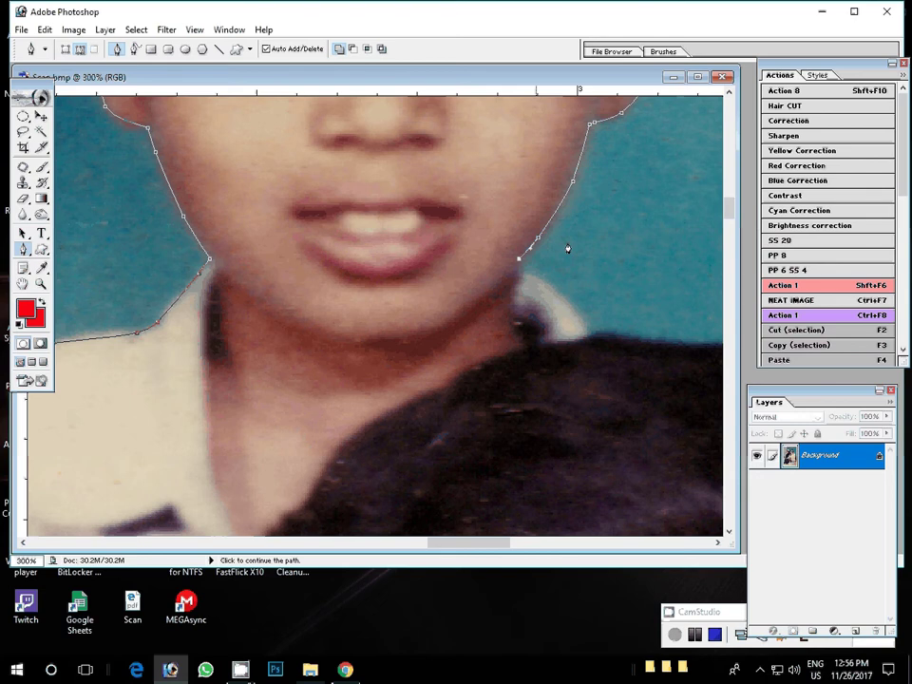
pyautogui.click(521, 272)
pyautogui.moveTo(587, 341)
pyautogui.mouseDown()
pyautogui.moveTo(670, 355)
pyautogui.moveTo(351, 306)
pyautogui.mouseUp()
pyautogui.moveTo(495, 333); pyautogui.dragTo(527, 375)
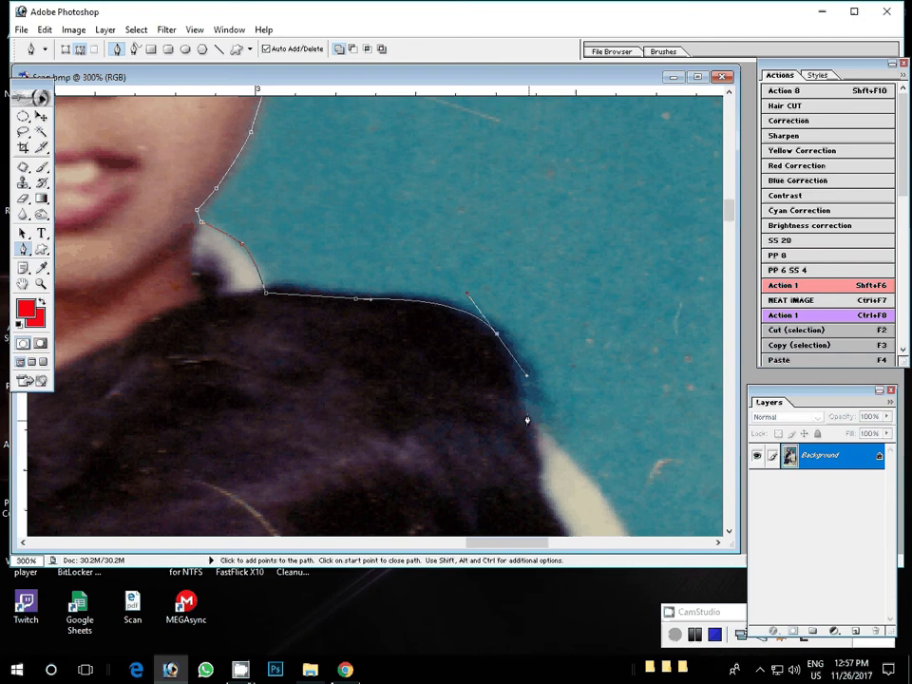
pyautogui.click(528, 414)
# Step: Trace the father's hair edge and close the path at its starting anchor
pyautogui.moveTo(615, 536); pyautogui.dragTo(527, 339)
pyautogui.click(528, 327)
pyautogui.click(586, 428)
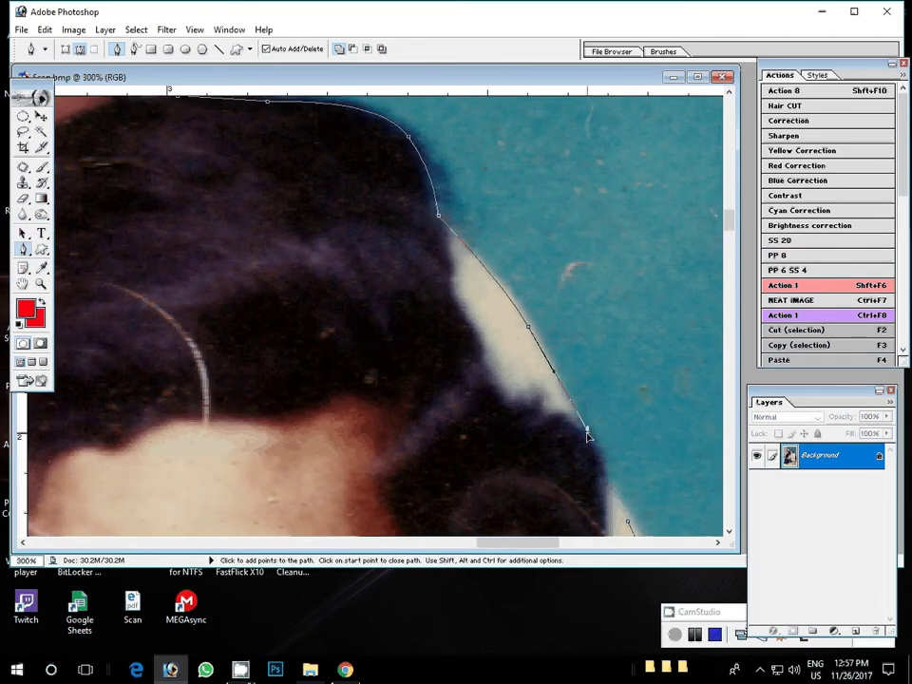
pyautogui.moveTo(588, 435); pyautogui.dragTo(509, 290)
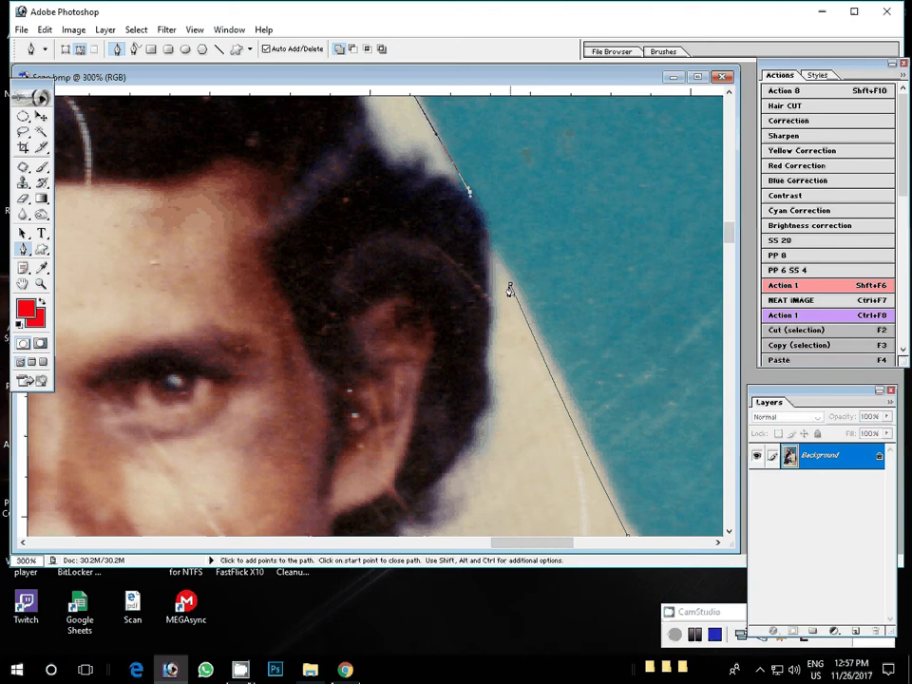
pyautogui.click(509, 287)
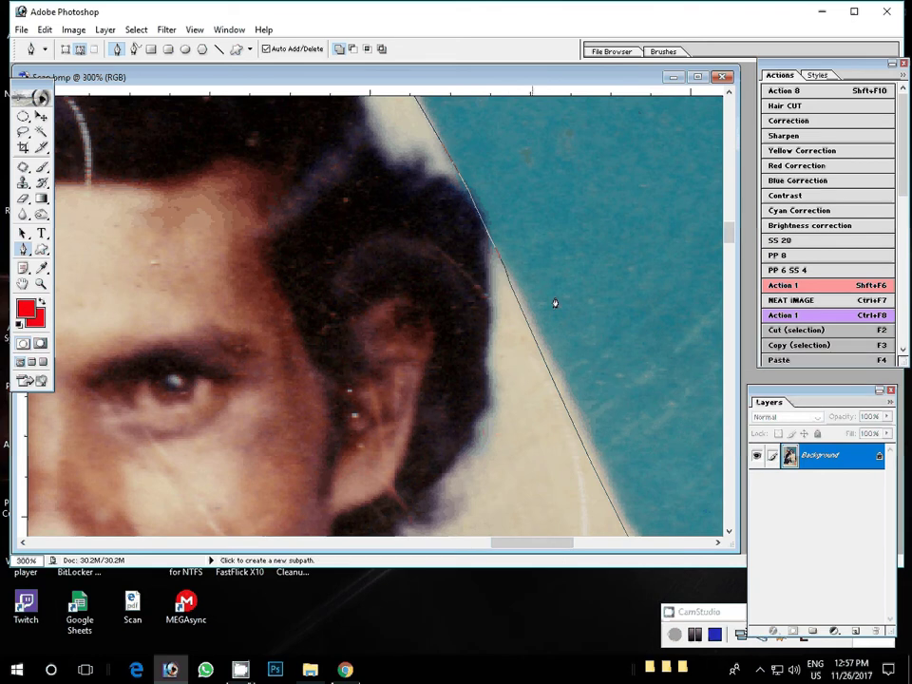
# Step: Turn the closed path into a selection and copy the family onto a new Layer 1
pyautogui.rightClick(447, 209)
pyautogui.click(481, 270)
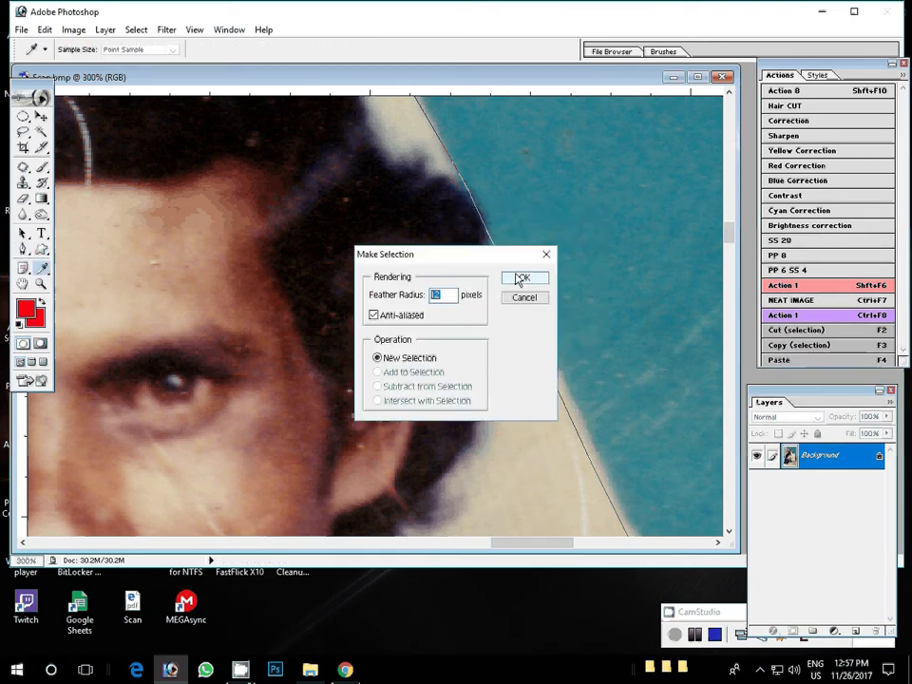
pyautogui.write('2')
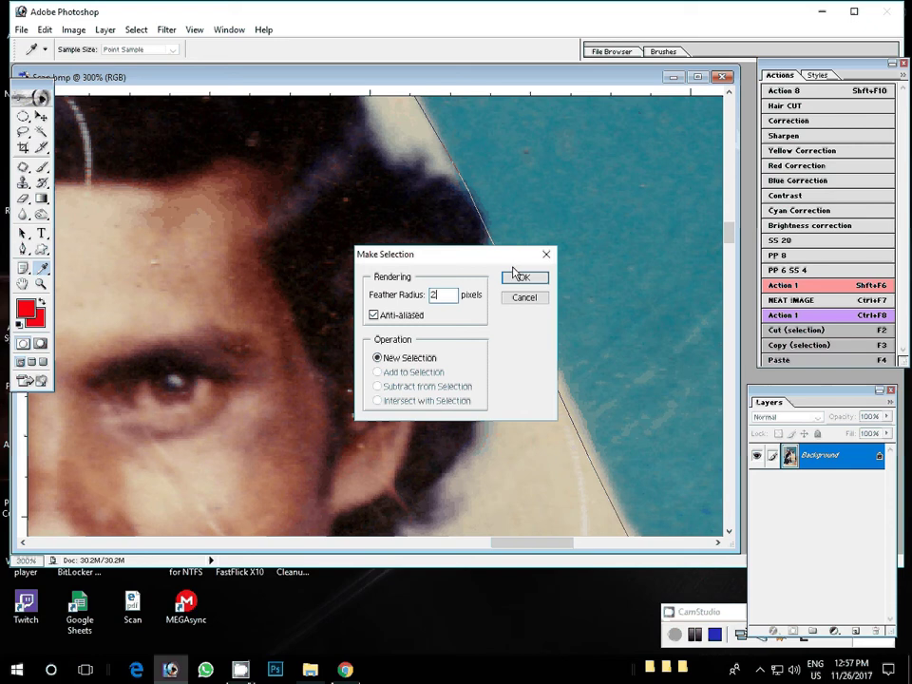
pyautogui.press('BackSpace')
pyautogui.click(513, 273)
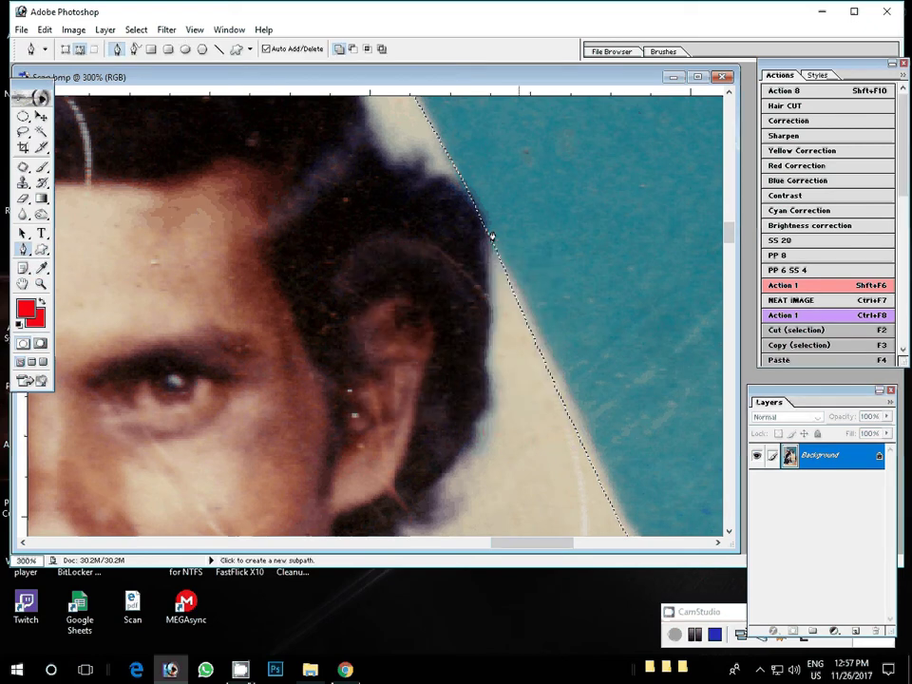
pyautogui.hotkey('ctrl', 'j')
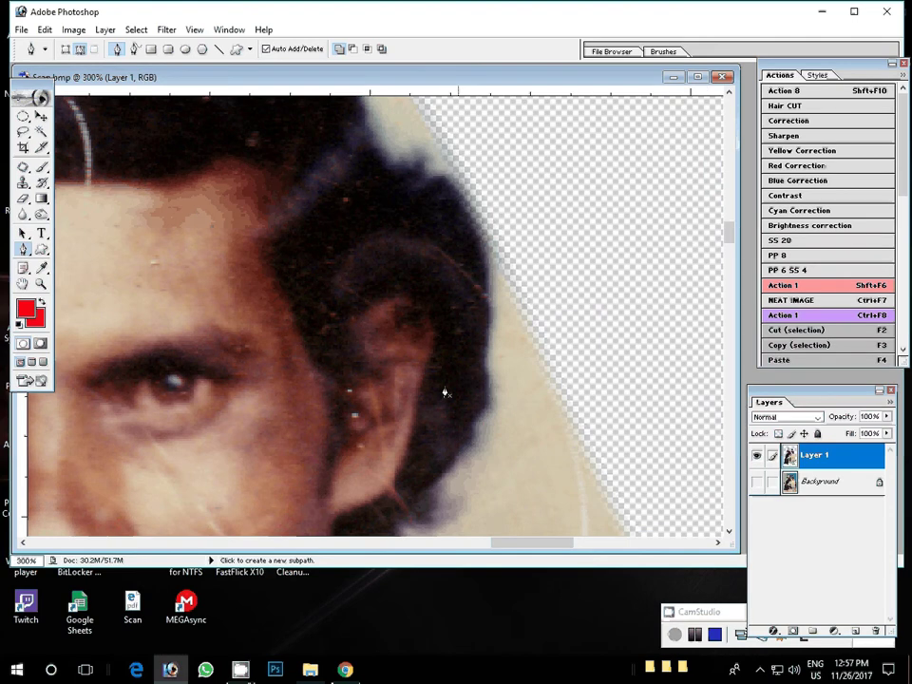
# Step: Zoom in to 300% on the father's forehead and the scratch in his hair
pyautogui.press('z')
pyautogui.click(396, 50)
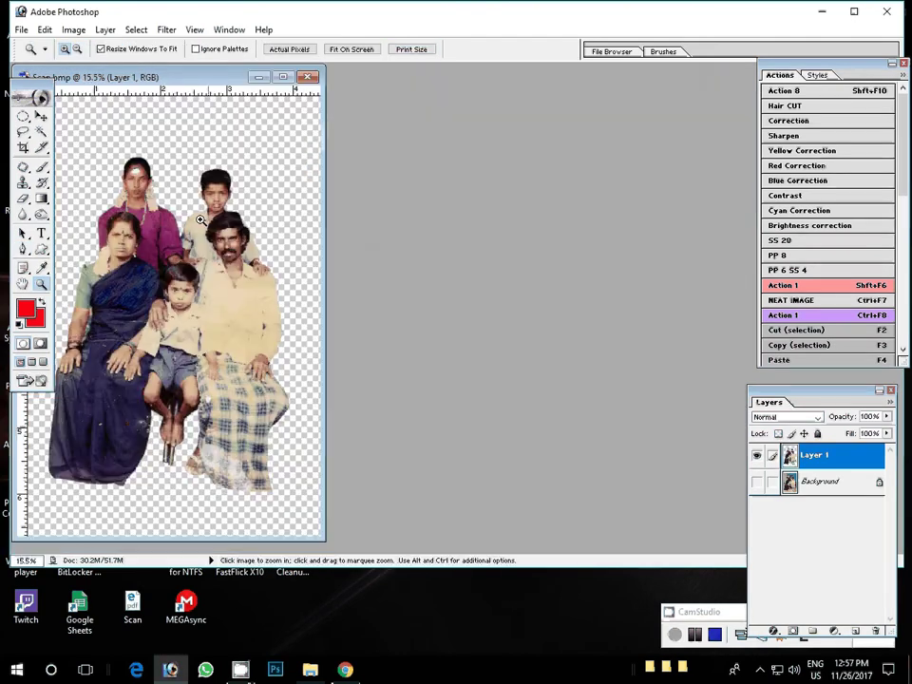
pyautogui.moveTo(152, 166); pyautogui.dragTo(303, 266)
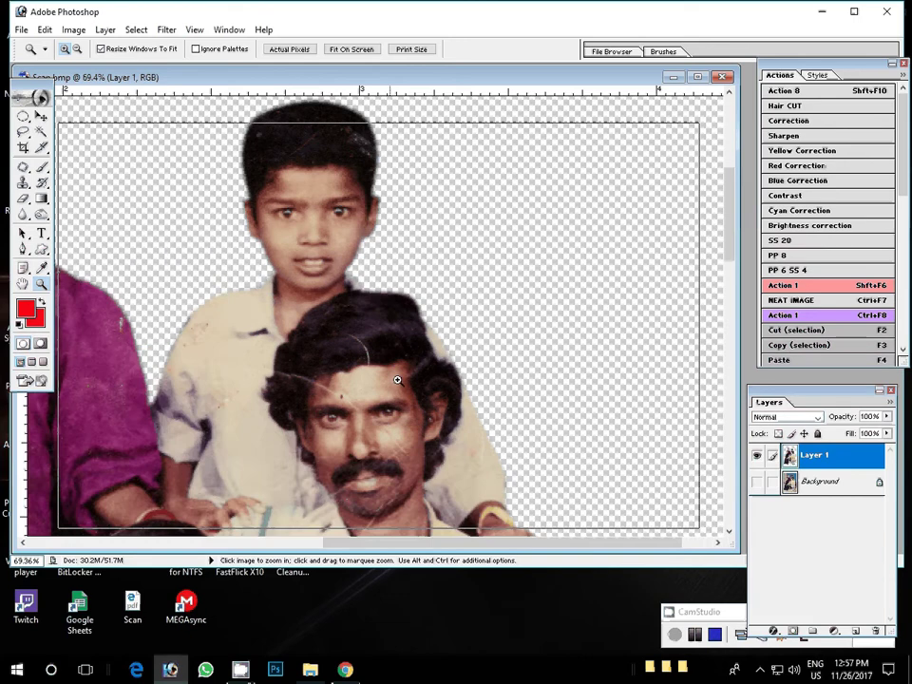
pyautogui.click(397, 379)
pyautogui.click(397, 379)
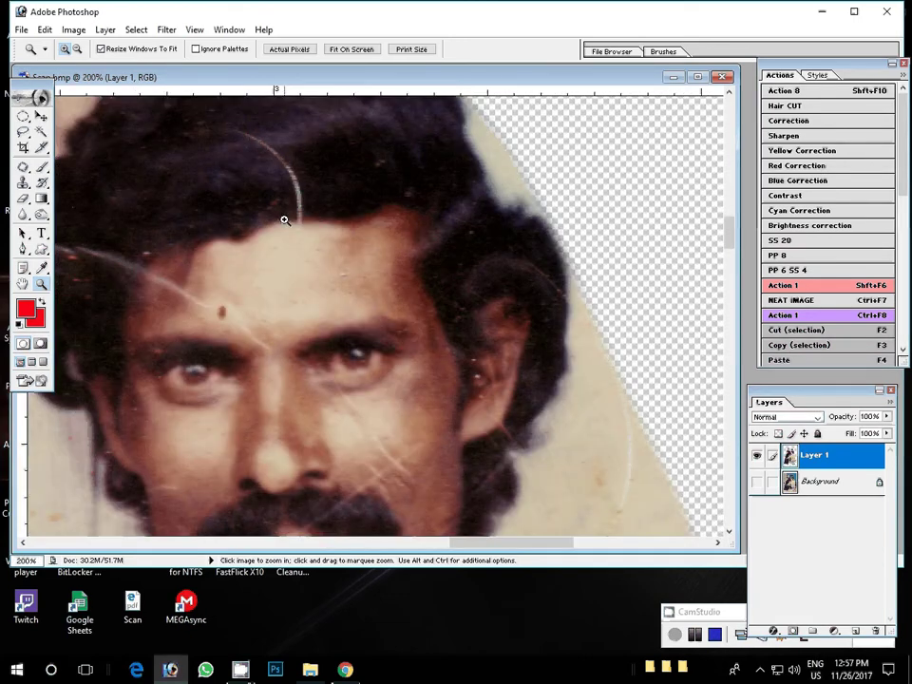
pyautogui.click(283, 220)
# Step: Patch the curved hair scratch, a forehead spot and the scratch above the eyebrow
pyautogui.click(22, 166)
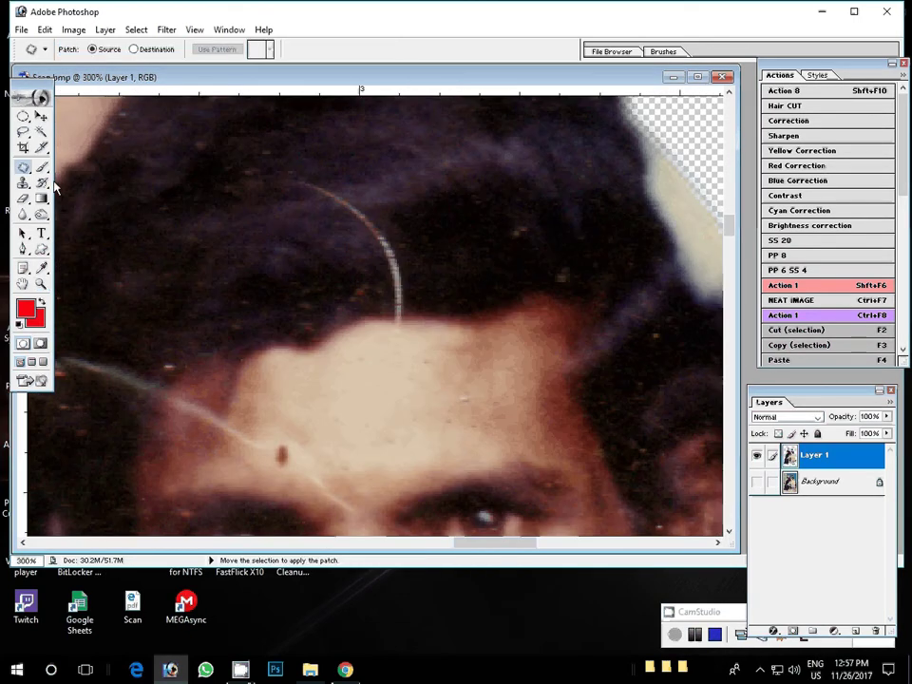
pyautogui.moveTo(327, 163); pyautogui.dragTo(384, 181)
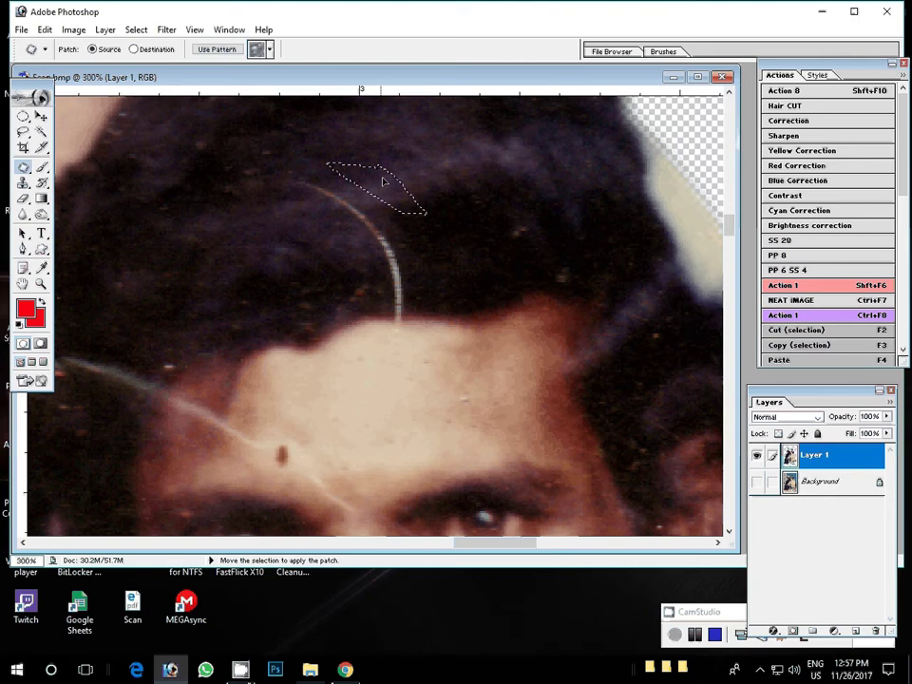
pyautogui.moveTo(364, 223); pyautogui.dragTo(413, 263)
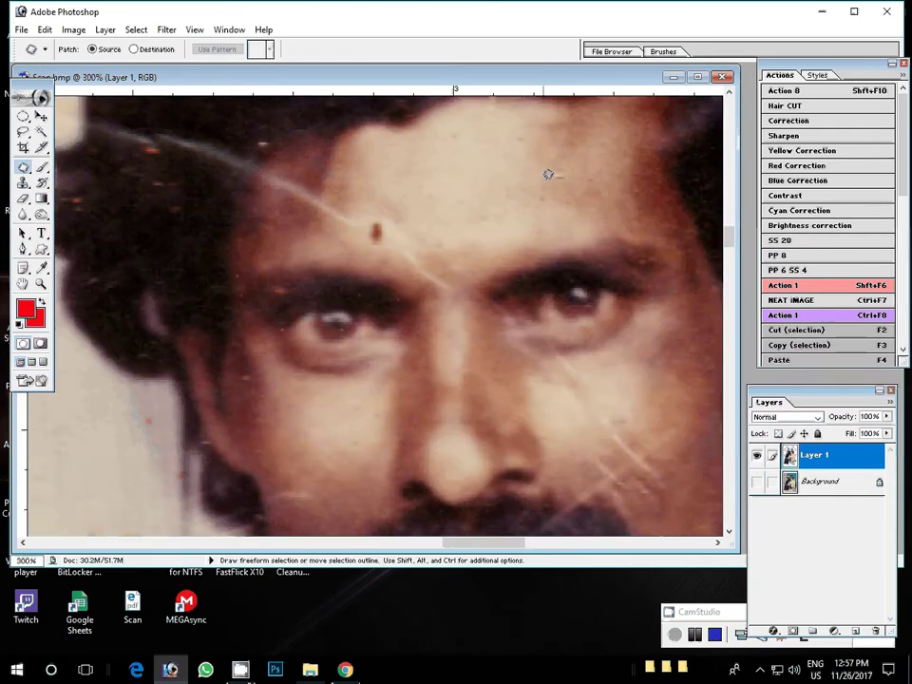
pyautogui.moveTo(548, 174); pyautogui.dragTo(538, 192)
pyautogui.click(368, 219)
pyautogui.moveTo(407, 190)
pyautogui.mouseDown()
pyautogui.moveTo(416, 265)
pyautogui.moveTo(437, 282)
pyautogui.moveTo(464, 247)
pyautogui.mouseUp()
pyautogui.press('Return')
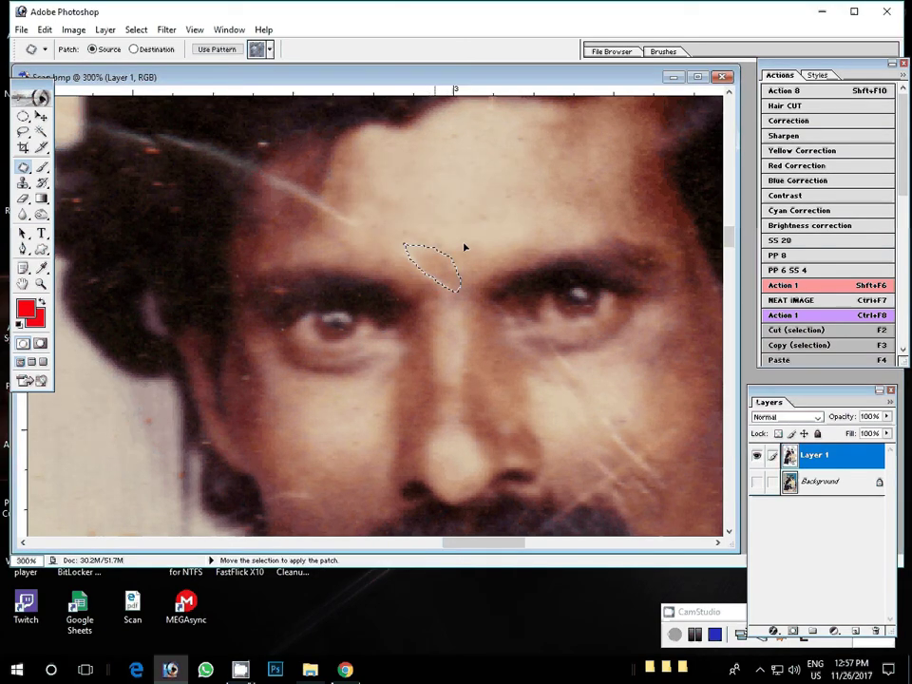
# Step: Patch the remaining spots on the hair, beside the face, on the cheek and moustache
pyautogui.moveTo(273, 176)
pyautogui.mouseDown()
pyautogui.moveTo(286, 208)
pyautogui.moveTo(302, 195)
pyautogui.moveTo(393, 285)
pyautogui.moveTo(344, 245)
pyautogui.mouseUp()
pyautogui.moveTo(235, 242)
pyautogui.mouseDown()
pyautogui.moveTo(288, 298)
pyautogui.moveTo(346, 217)
pyautogui.moveTo(184, 251)
pyautogui.mouseUp()
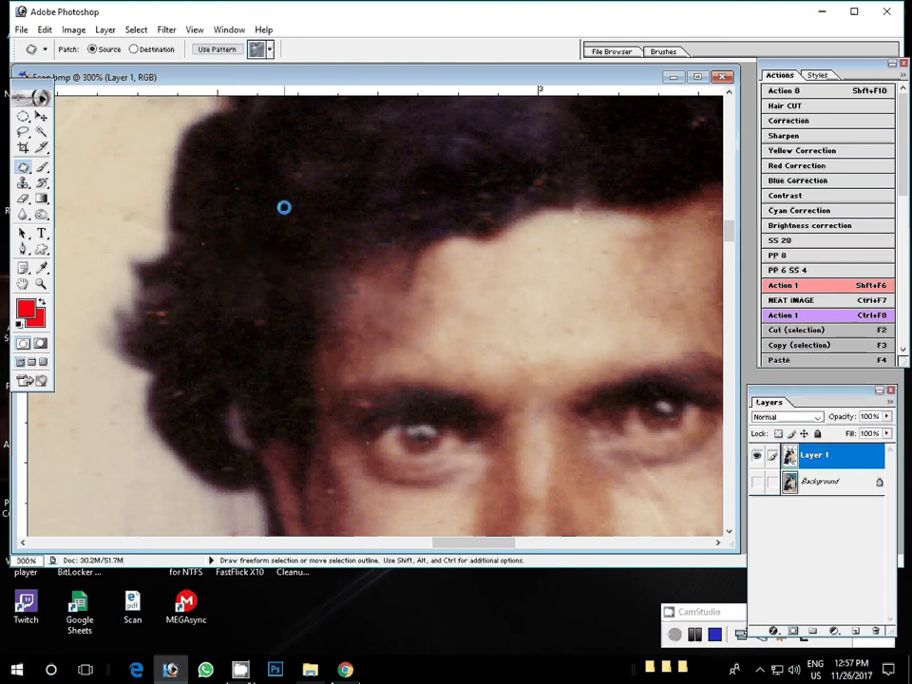
pyautogui.moveTo(264, 285); pyautogui.dragTo(268, 286)
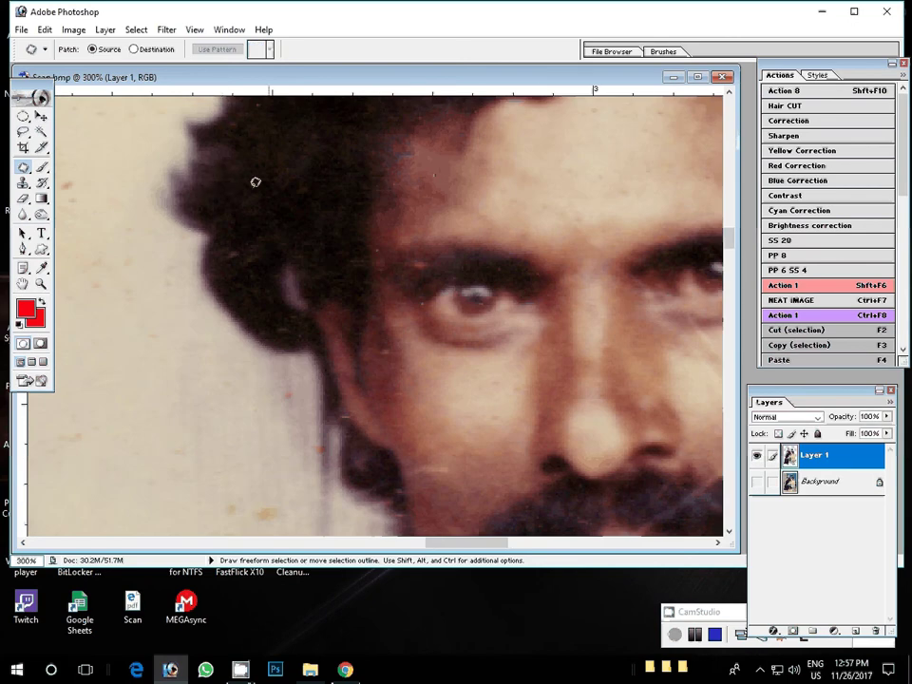
pyautogui.click(255, 181)
pyautogui.press('Return')
pyautogui.moveTo(249, 232)
pyautogui.mouseDown()
pyautogui.moveTo(250, 245)
pyautogui.moveTo(378, 333)
pyautogui.moveTo(277, 196)
pyautogui.mouseUp()
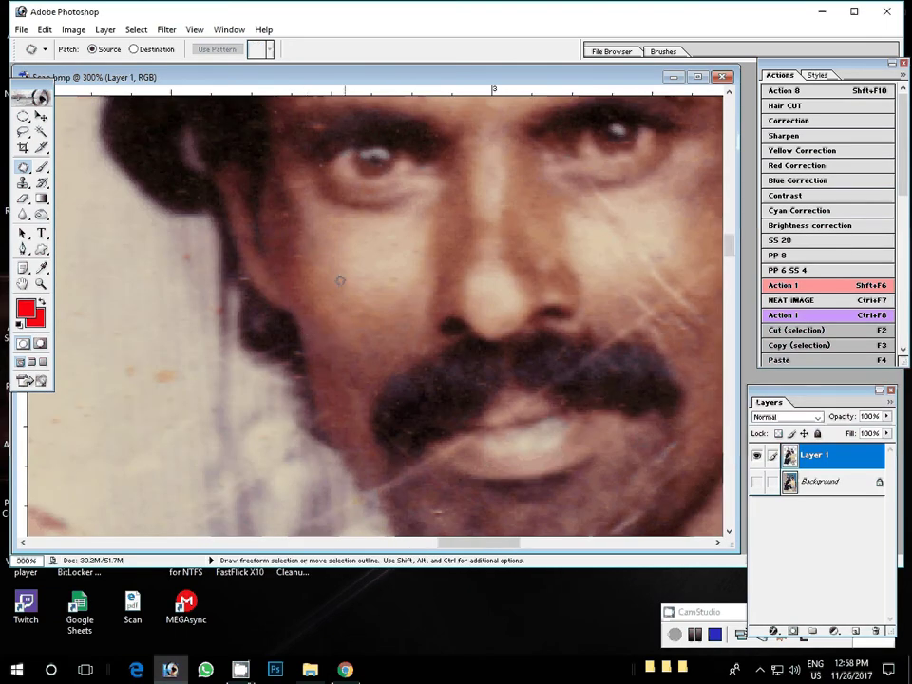
pyautogui.moveTo(692, 301)
pyautogui.mouseDown()
pyautogui.moveTo(468, 334)
pyautogui.moveTo(487, 304)
pyautogui.mouseUp()
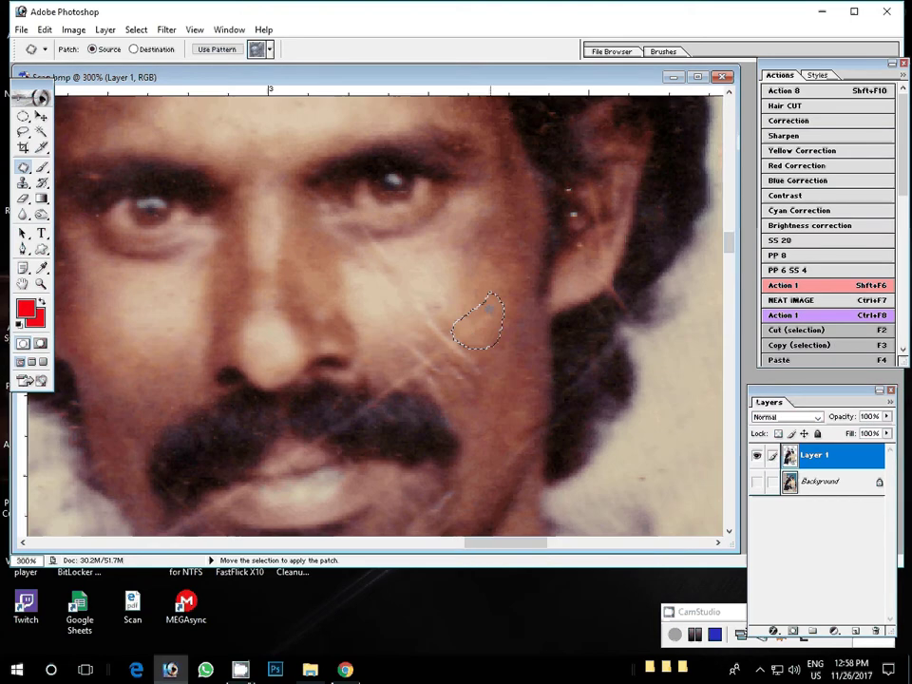
pyautogui.moveTo(412, 304)
pyautogui.mouseDown()
pyautogui.moveTo(464, 367)
pyautogui.moveTo(447, 350)
pyautogui.moveTo(403, 363)
pyautogui.moveTo(362, 404)
pyautogui.mouseUp()
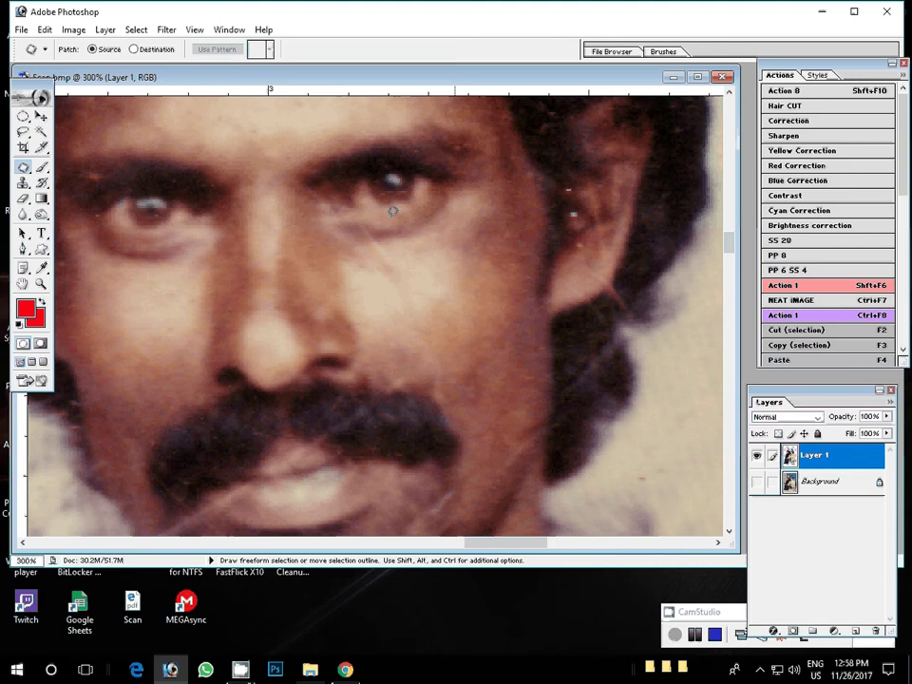
pyautogui.moveTo(368, 404)
pyautogui.mouseDown()
pyautogui.moveTo(354, 397)
pyautogui.moveTo(300, 443)
pyautogui.moveTo(362, 326)
pyautogui.mouseUp()
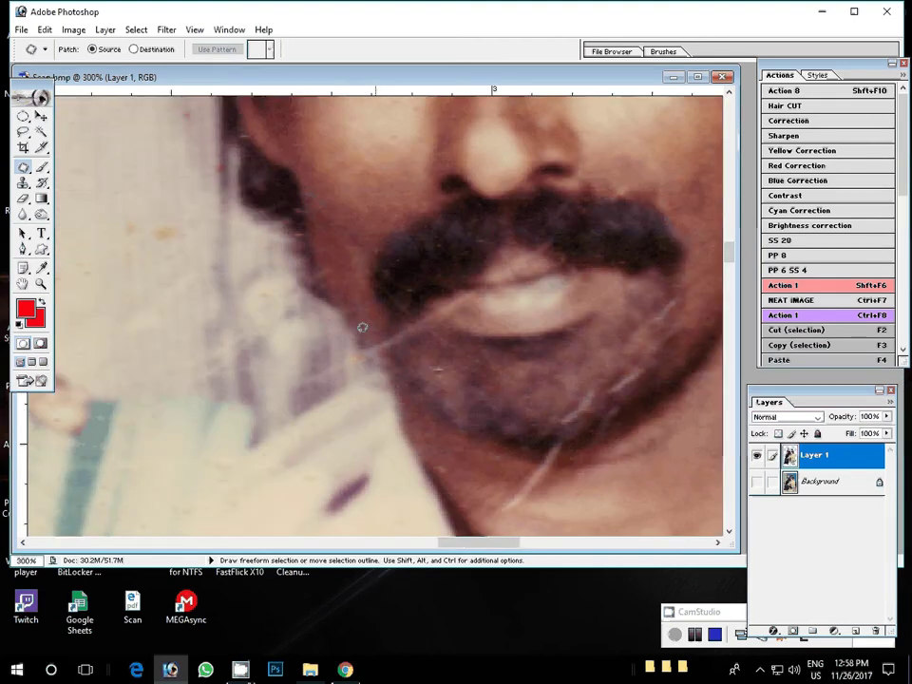
# Step: Patch the chin mark, the lower-lip scratch and the scratch on the right cheek
pyautogui.moveTo(428, 369)
pyautogui.mouseDown()
pyautogui.moveTo(439, 378)
pyautogui.moveTo(440, 351)
pyautogui.mouseUp()
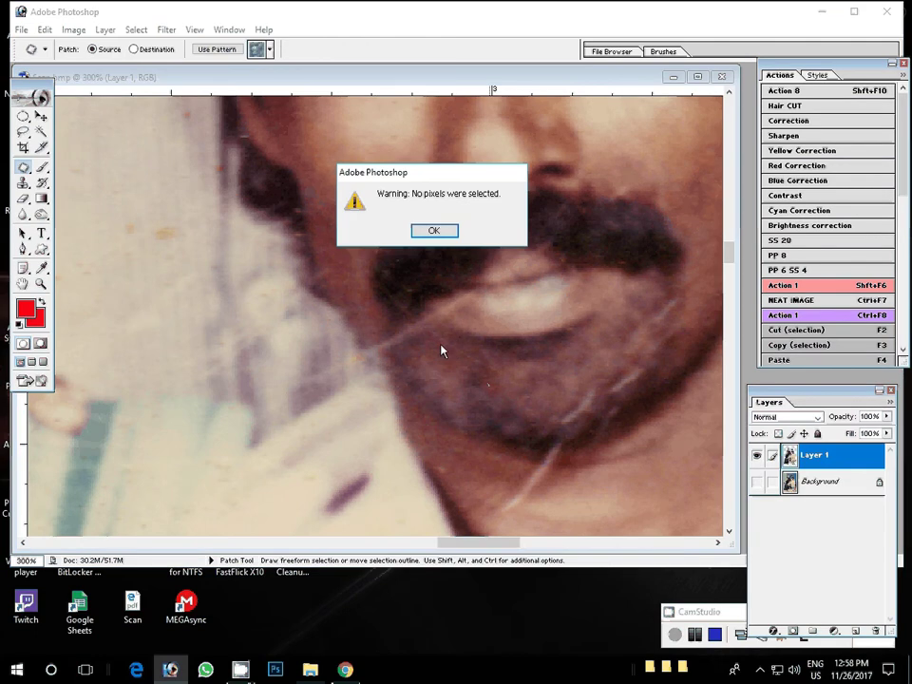
pyautogui.press('Return')
pyautogui.moveTo(402, 316)
pyautogui.mouseDown()
pyautogui.moveTo(459, 309)
pyautogui.moveTo(386, 329)
pyautogui.mouseUp()
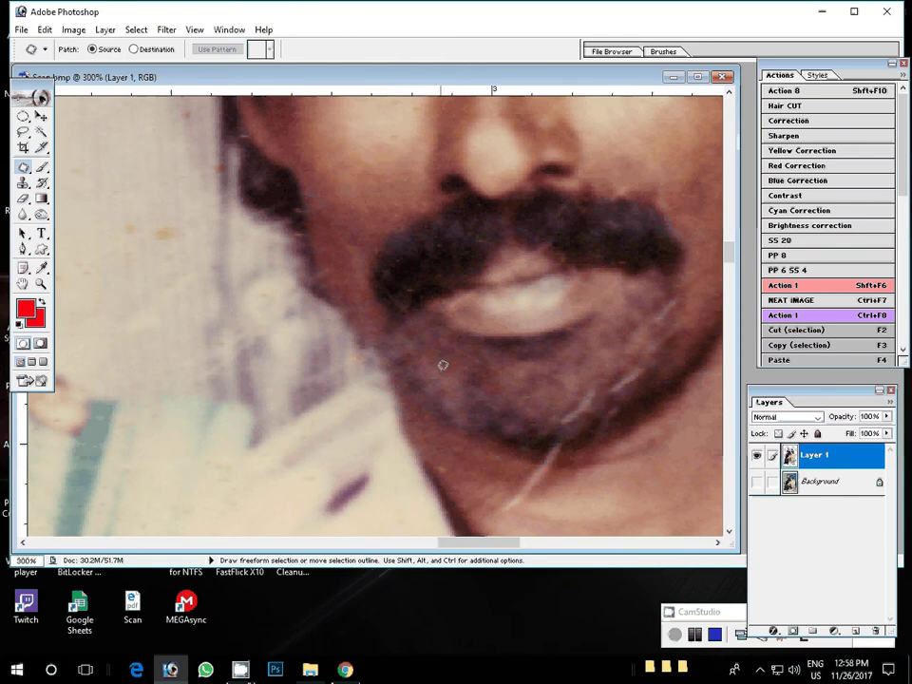
pyautogui.moveTo(442, 364); pyautogui.dragTo(328, 411)
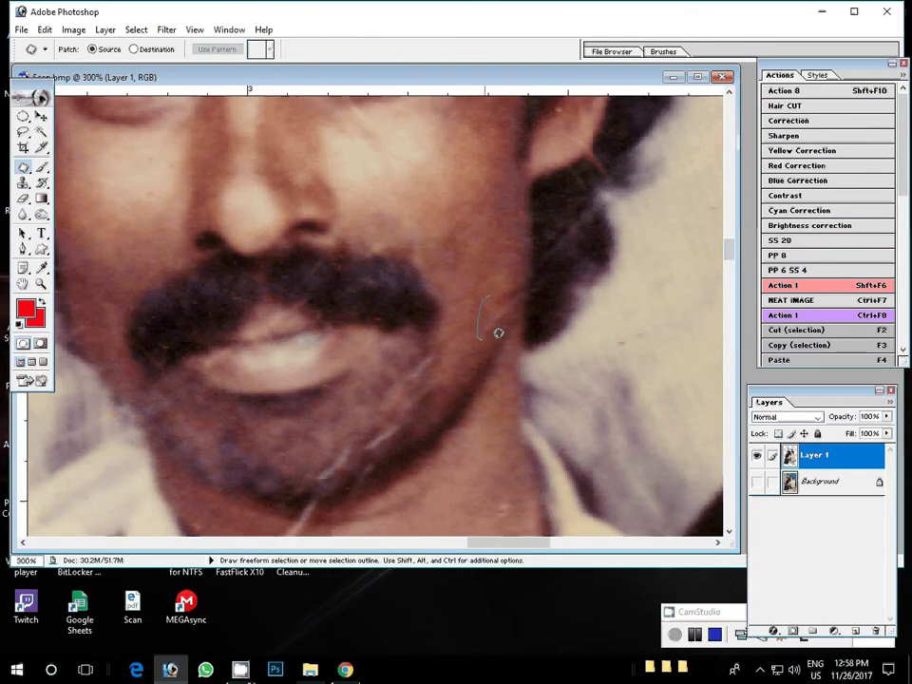
pyautogui.moveTo(505, 245); pyautogui.dragTo(502, 255)
pyautogui.moveTo(446, 330)
pyautogui.mouseDown()
pyautogui.moveTo(475, 337)
pyautogui.moveTo(429, 350)
pyautogui.mouseUp()
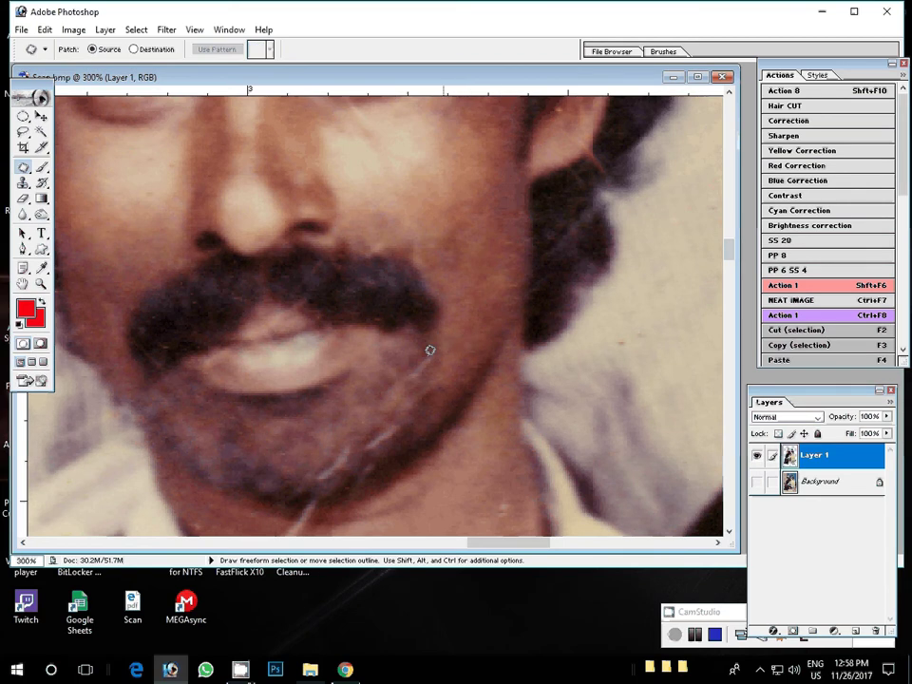
# Step: Patch the scratches beside the lip, on the chin and on the neck
pyautogui.moveTo(490, 354)
pyautogui.mouseDown()
pyautogui.moveTo(493, 361)
pyautogui.moveTo(428, 386)
pyautogui.mouseUp()
pyautogui.click(386, 415)
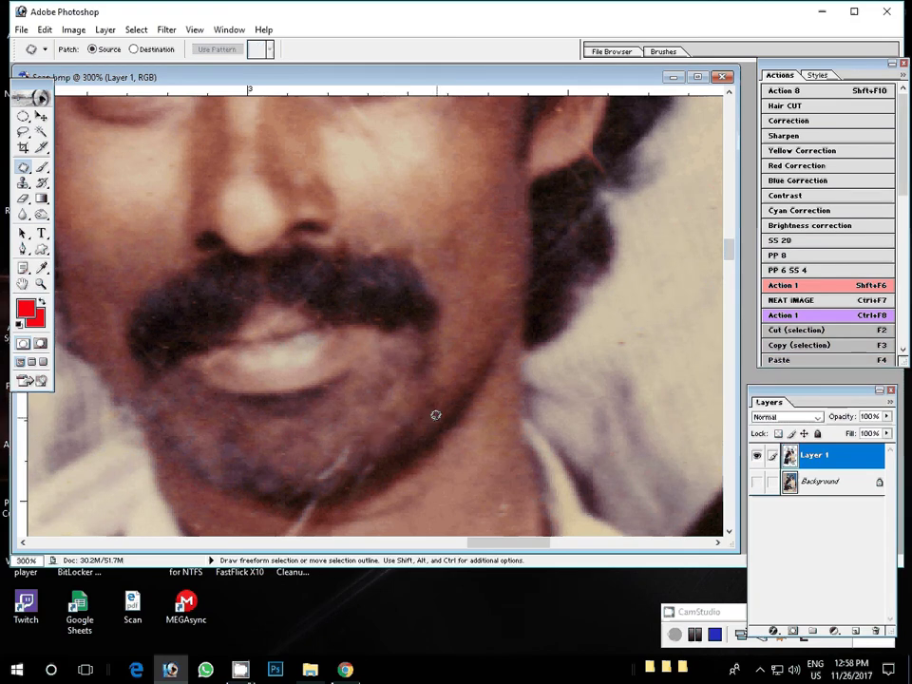
pyautogui.moveTo(329, 450); pyautogui.dragTo(354, 460)
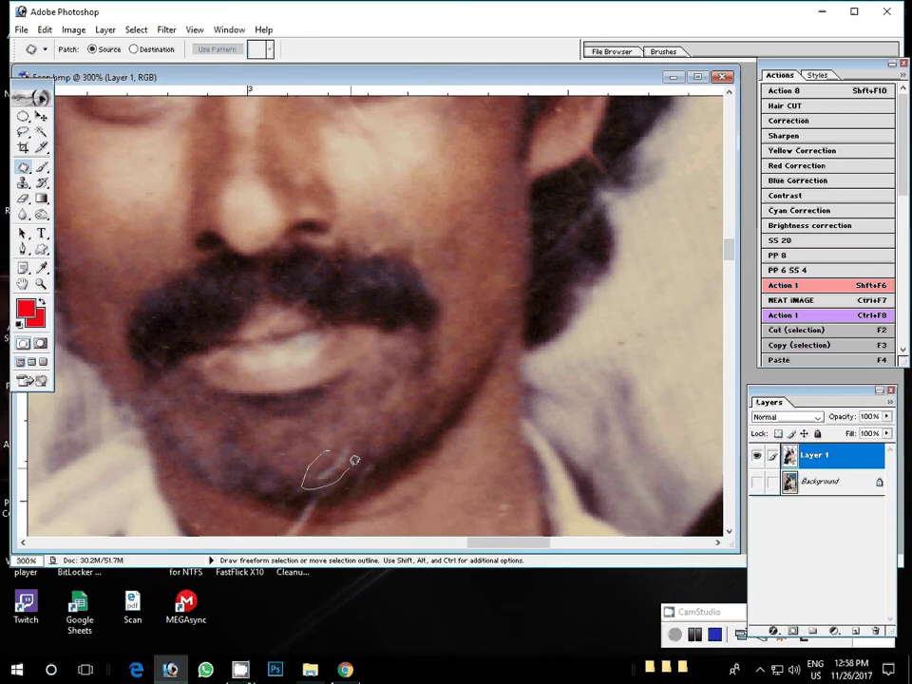
pyautogui.click(366, 455)
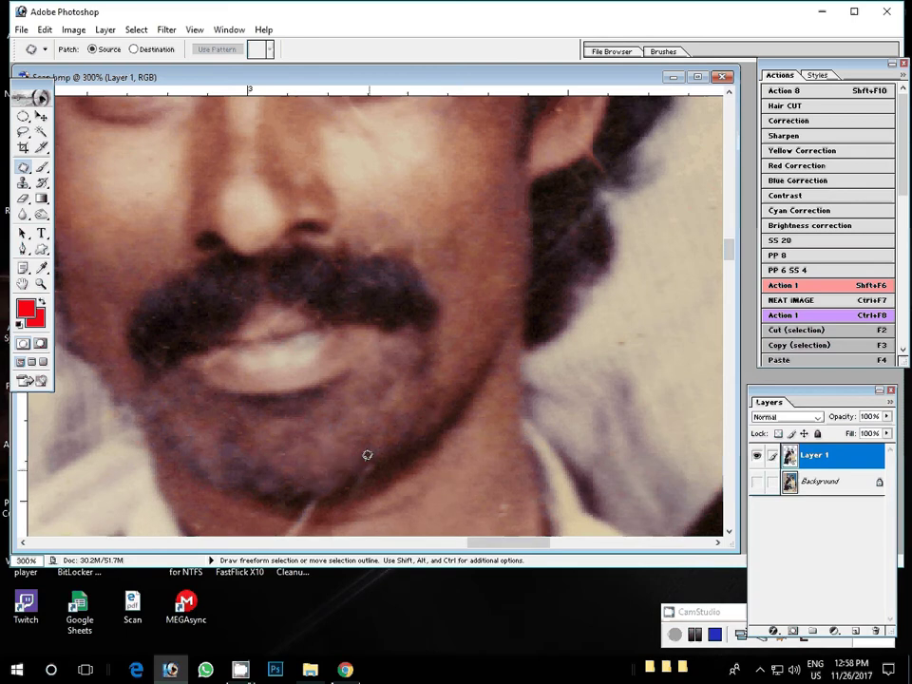
pyautogui.moveTo(366, 455)
pyautogui.mouseDown()
pyautogui.moveTo(381, 307)
pyautogui.moveTo(366, 330)
pyautogui.mouseUp()
pyautogui.click(343, 369)
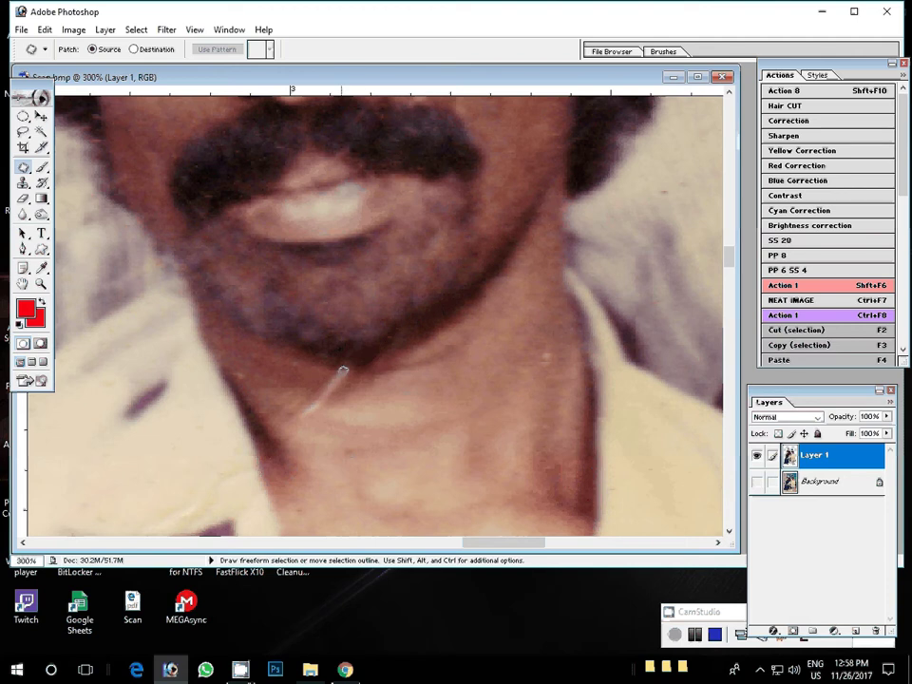
pyautogui.moveTo(425, 379); pyautogui.dragTo(307, 403)
pyautogui.moveTo(340, 309)
pyautogui.mouseDown()
pyautogui.moveTo(540, 500)
pyautogui.moveTo(521, 661)
pyautogui.mouseUp()
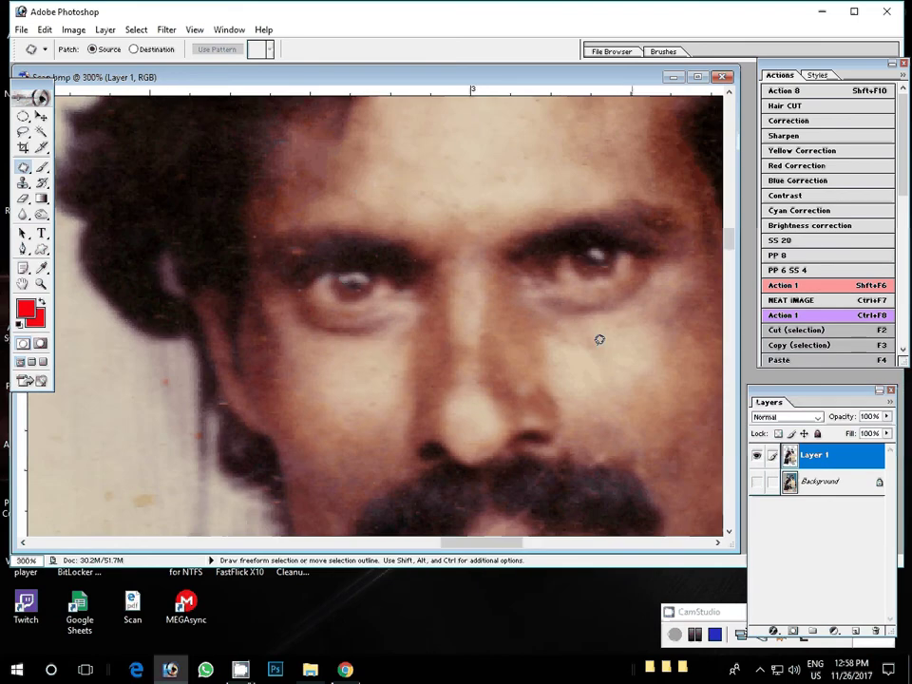
# Step: Patch the spot on the father's cheek and two small specks in his dark hair
pyautogui.moveTo(318, 92)
pyautogui.mouseDown()
pyautogui.moveTo(512, 326)
pyautogui.moveTo(416, 420)
pyautogui.mouseUp()
pyautogui.moveTo(467, 311)
pyautogui.mouseDown()
pyautogui.moveTo(452, 306)
pyautogui.moveTo(504, 380)
pyautogui.moveTo(648, 425)
pyautogui.mouseUp()
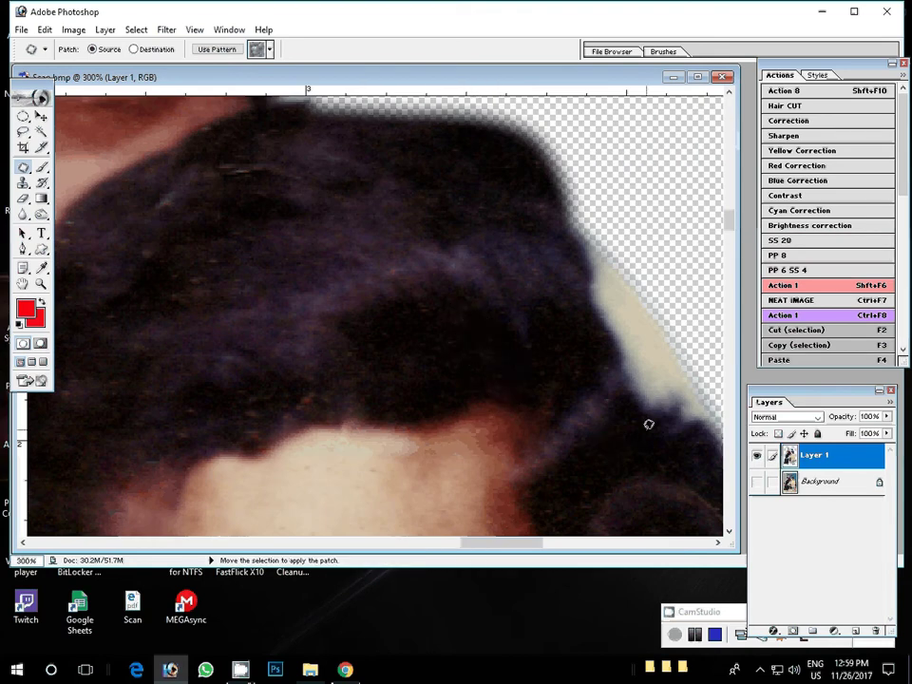
pyautogui.moveTo(224, 160); pyautogui.dragTo(281, 183)
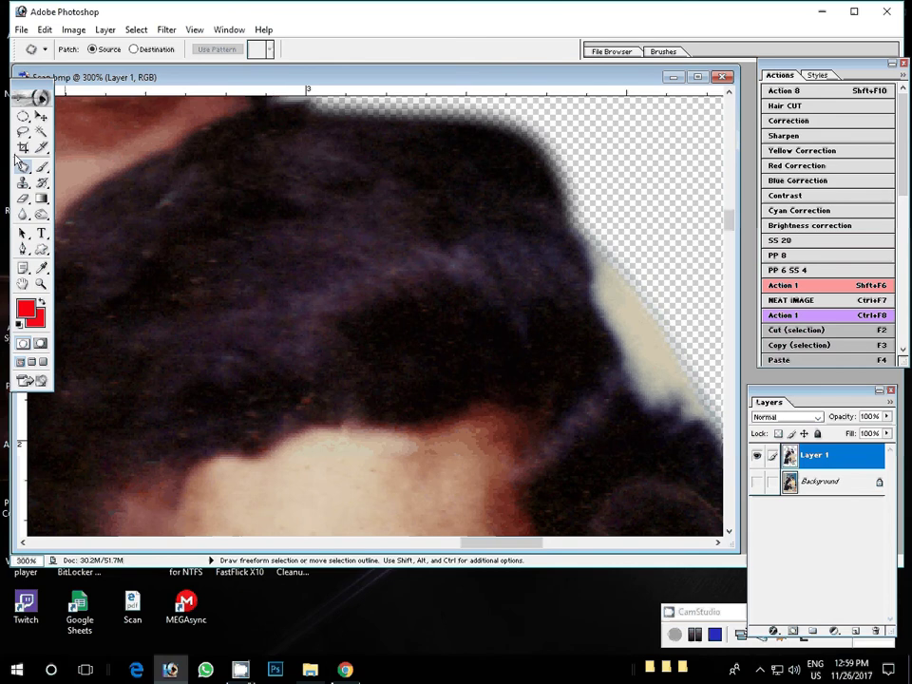
pyautogui.moveTo(181, 175); pyautogui.dragTo(267, 239)
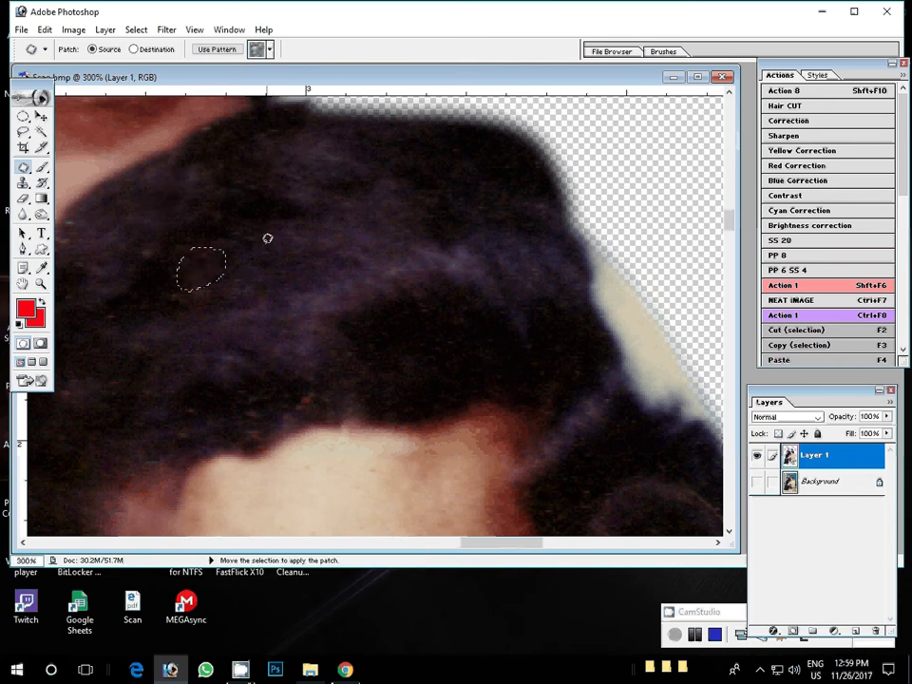
pyautogui.click(221, 232)
pyautogui.moveTo(221, 231)
pyautogui.mouseDown()
pyautogui.moveTo(359, 232)
pyautogui.moveTo(207, 583)
pyautogui.mouseUp()
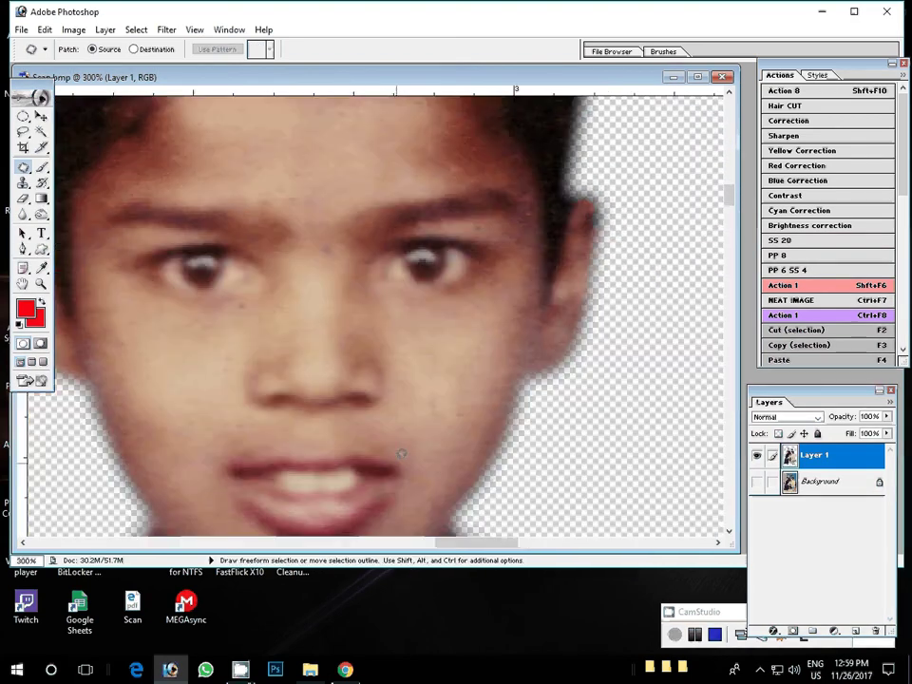
# Step: Patch the red scratch at the top of the boy's hair with clean hair
pyautogui.moveTo(401, 454); pyautogui.dragTo(414, 418)
pyautogui.moveTo(252, 253); pyautogui.dragTo(307, 447)
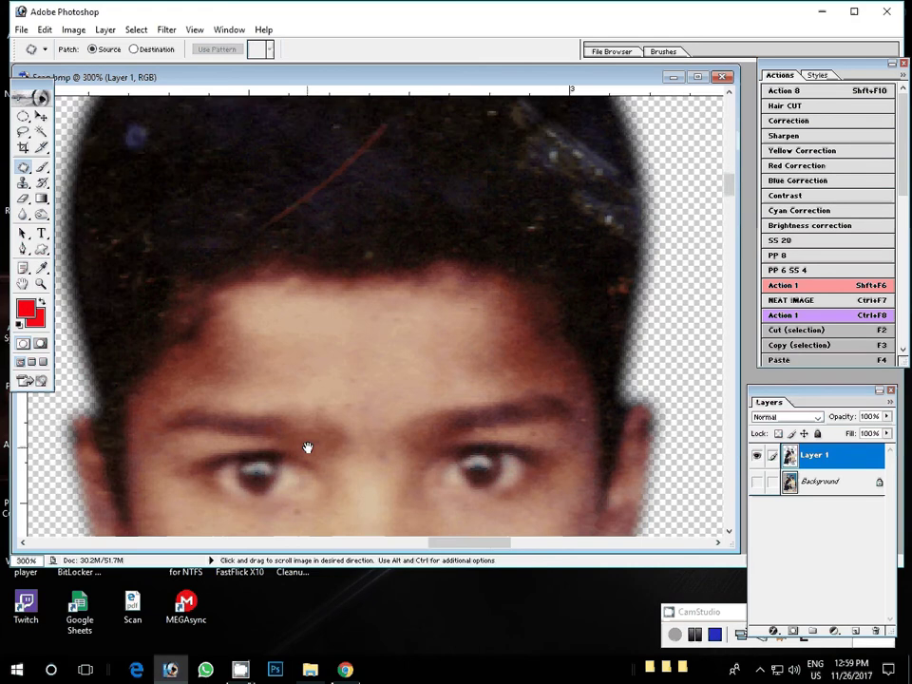
pyautogui.moveTo(328, 118); pyautogui.dragTo(245, 298)
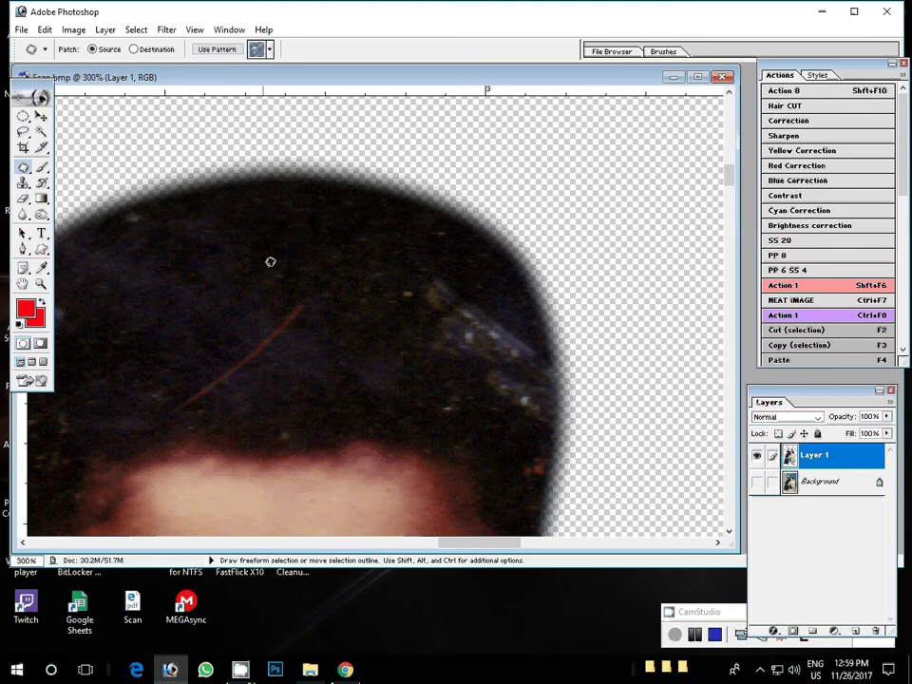
pyautogui.moveTo(294, 294); pyautogui.dragTo(257, 351)
pyautogui.moveTo(202, 410); pyautogui.dragTo(224, 375)
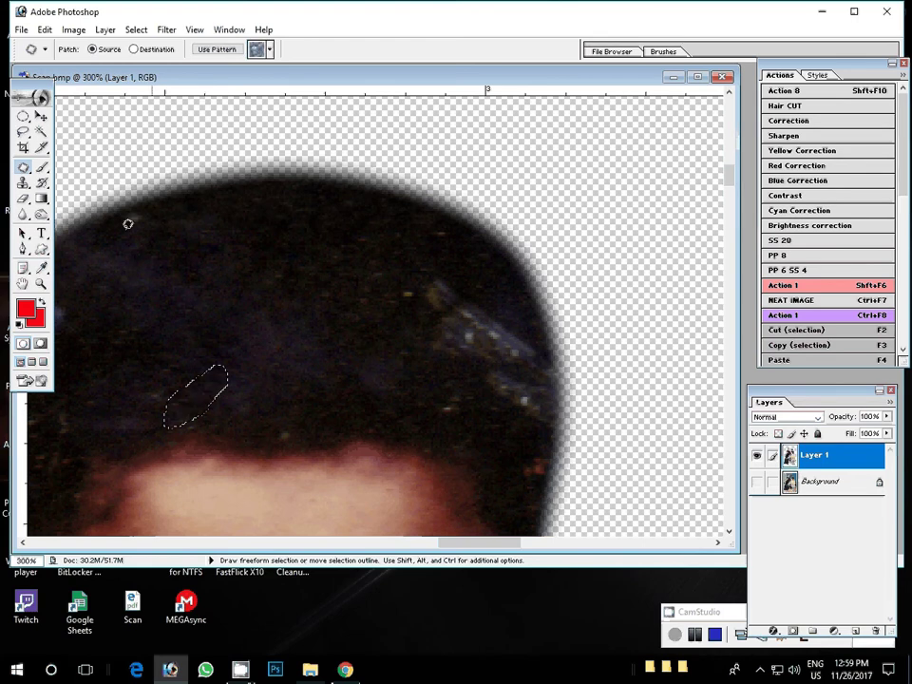
# Step: Patch the small spots, shiny streak and bluish spot in the hair above the forehead
pyautogui.moveTo(129, 224); pyautogui.dragTo(124, 210)
pyautogui.click(434, 285)
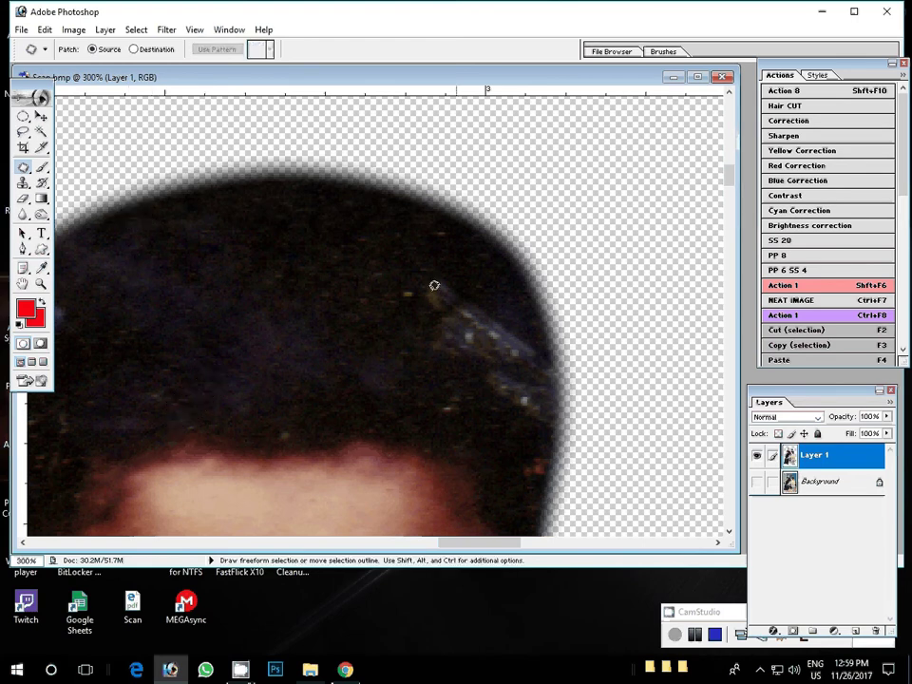
pyautogui.moveTo(434, 285)
pyautogui.mouseDown()
pyautogui.moveTo(515, 317)
pyautogui.moveTo(496, 324)
pyautogui.moveTo(516, 331)
pyautogui.mouseUp()
pyautogui.moveTo(476, 359)
pyautogui.mouseDown()
pyautogui.moveTo(543, 422)
pyautogui.moveTo(465, 412)
pyautogui.moveTo(447, 380)
pyautogui.moveTo(536, 462)
pyautogui.moveTo(484, 279)
pyautogui.mouseUp()
pyautogui.press('Return')
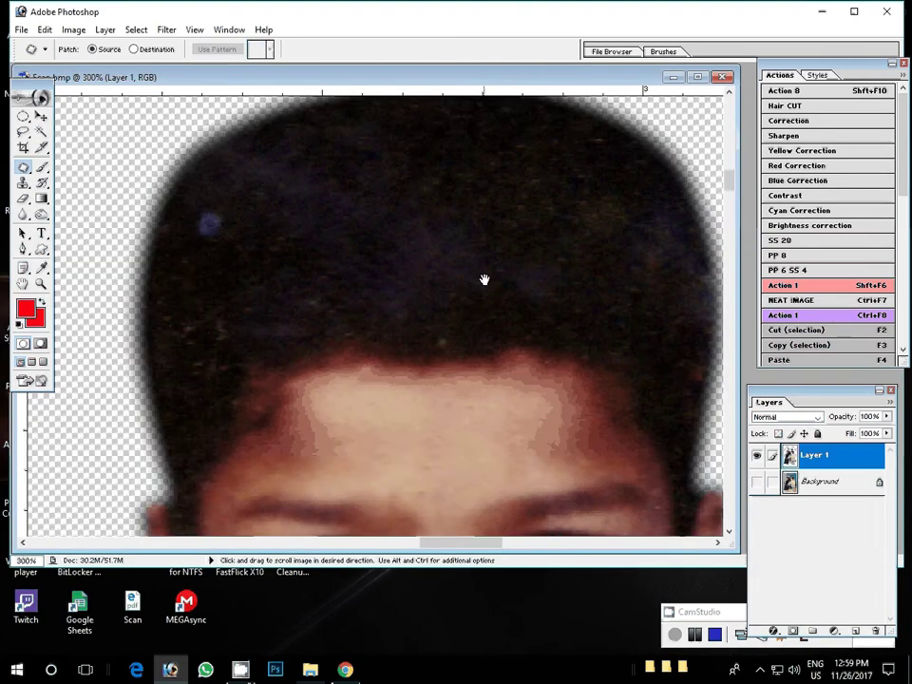
pyautogui.moveTo(423, 319); pyautogui.dragTo(426, 328)
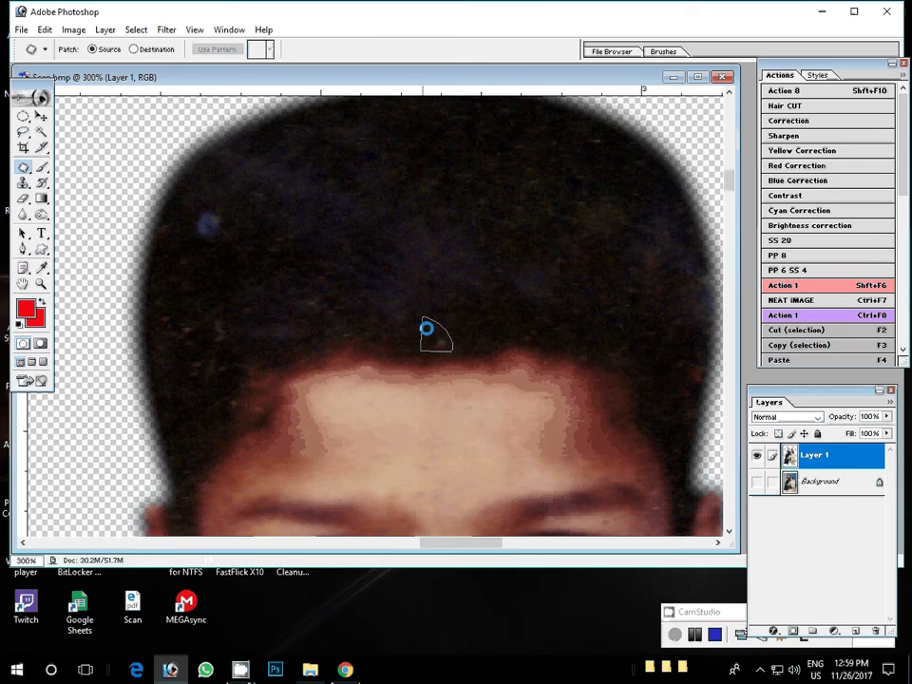
pyautogui.moveTo(201, 208)
pyautogui.mouseDown()
pyautogui.moveTo(242, 210)
pyautogui.moveTo(236, 287)
pyautogui.mouseUp()
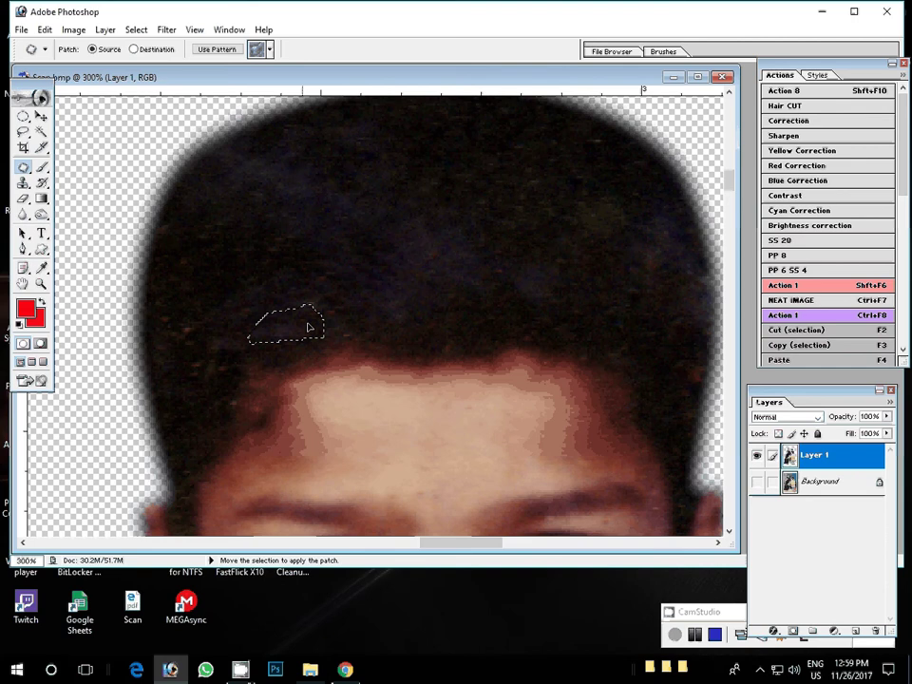
pyautogui.moveTo(307, 327); pyautogui.dragTo(394, 330)
# Step: Cover the dark spot on the pale skin with nearby clean skin
pyautogui.scroll(-5, 394, 330)
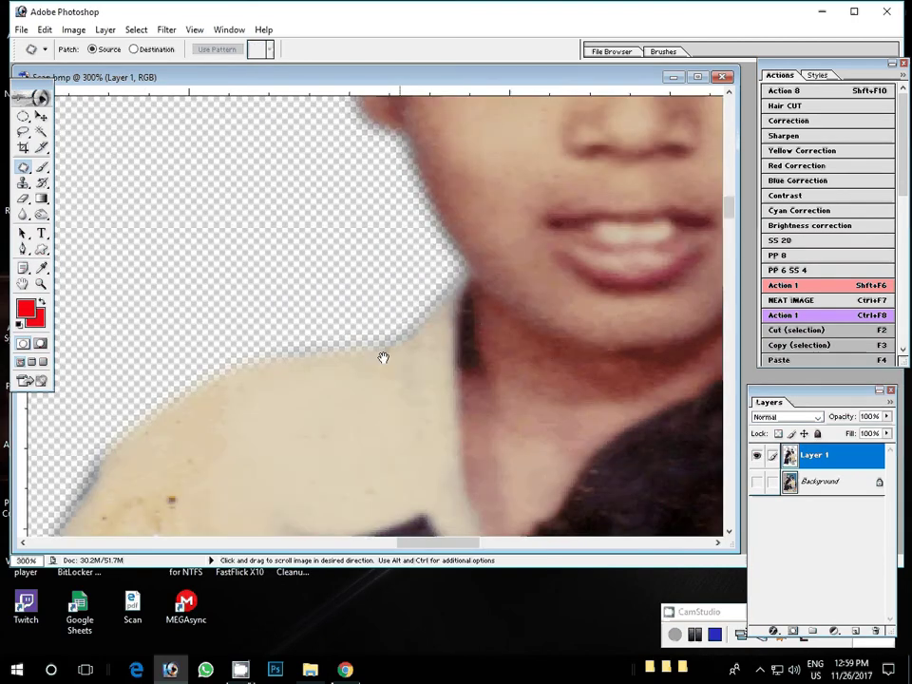
pyautogui.moveTo(383, 358); pyautogui.dragTo(525, 104)
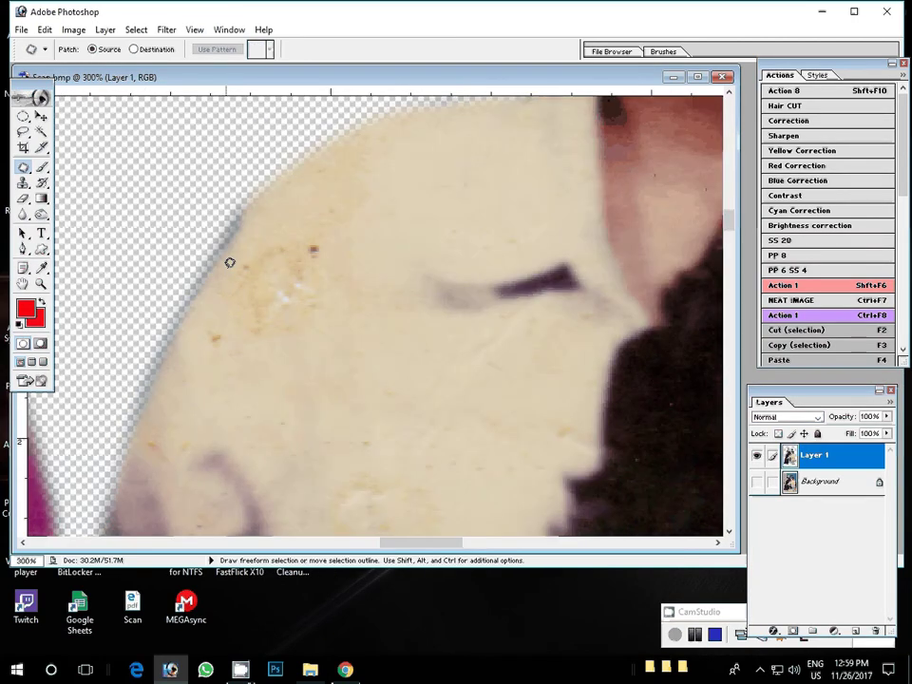
pyautogui.moveTo(230, 260); pyautogui.dragTo(233, 268)
pyautogui.moveTo(311, 253); pyautogui.dragTo(257, 363)
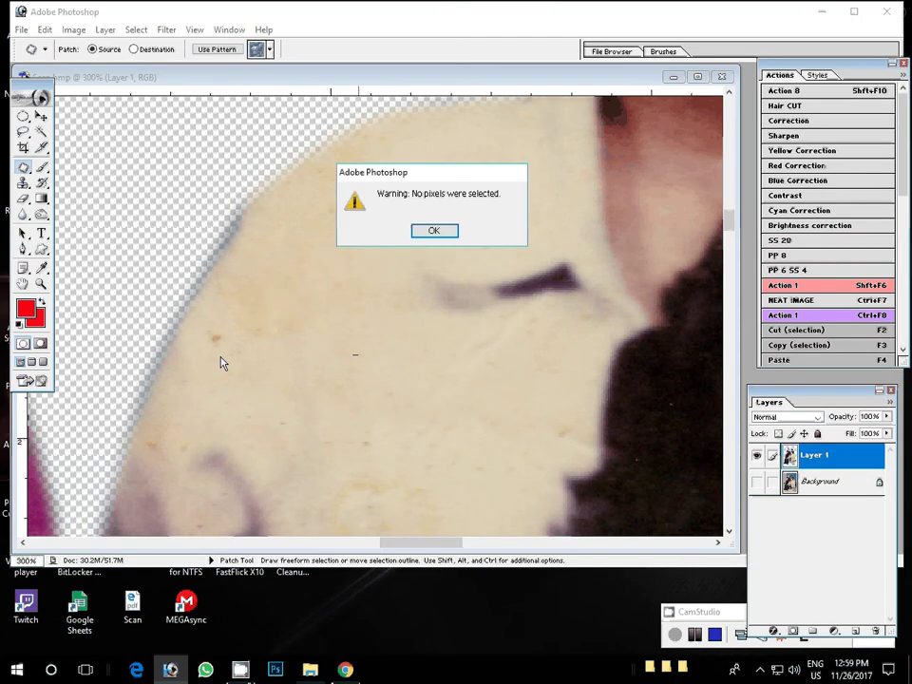
pyautogui.press('Return')
# Step: Patch another skin blemish and the yellowish stain with clean nearby skin
pyautogui.moveTo(226, 311)
pyautogui.mouseDown()
pyautogui.moveTo(203, 341)
pyautogui.moveTo(363, 346)
pyautogui.moveTo(553, 329)
pyautogui.moveTo(397, 291)
pyautogui.mouseUp()
pyautogui.moveTo(467, 150)
pyautogui.mouseDown()
pyautogui.moveTo(460, 209)
pyautogui.moveTo(439, 223)
pyautogui.mouseUp()
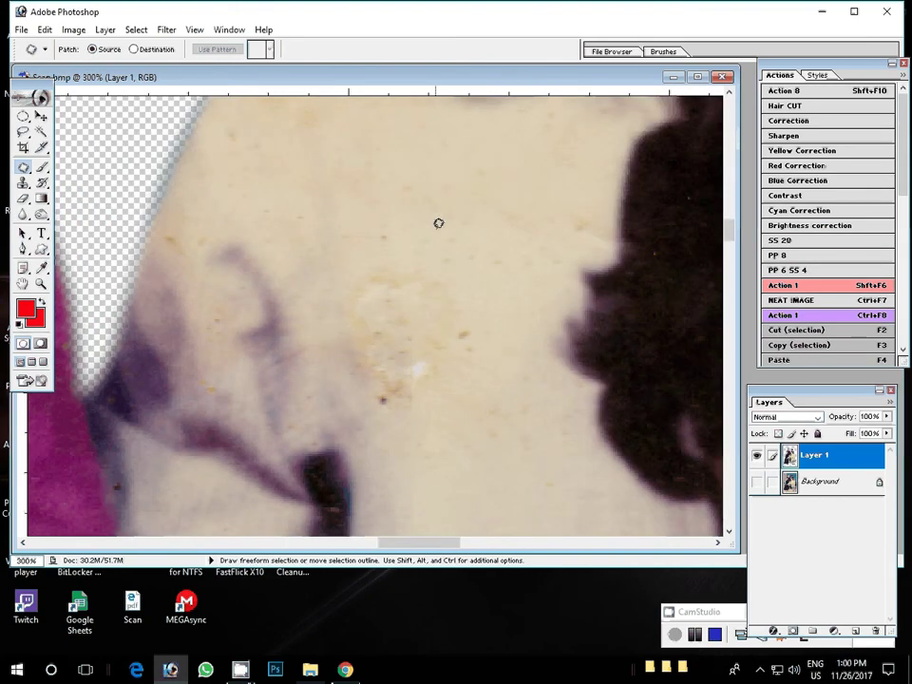
pyautogui.moveTo(375, 216); pyautogui.dragTo(487, 359)
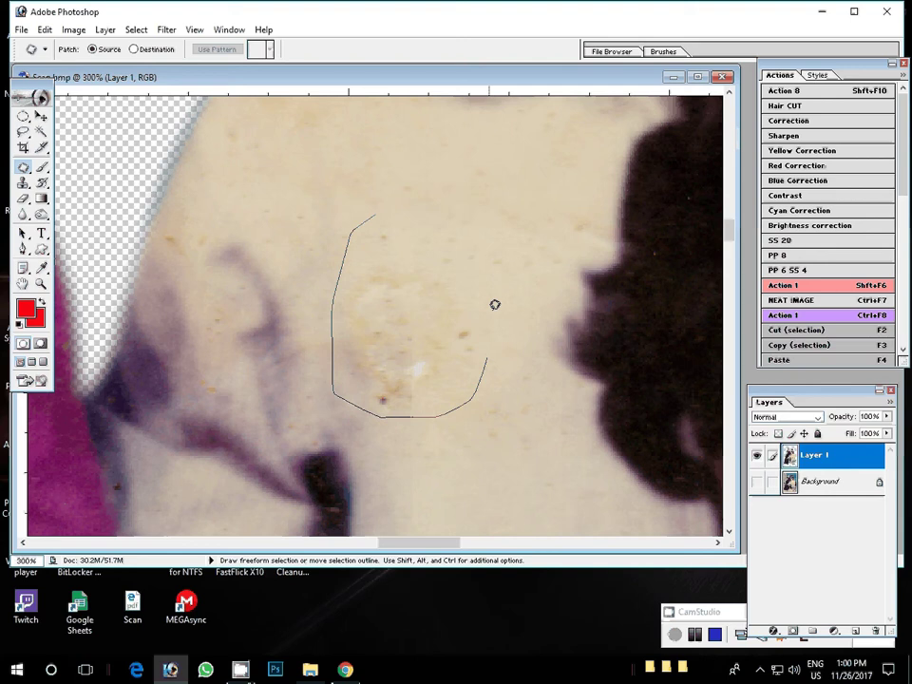
pyautogui.moveTo(494, 303); pyautogui.dragTo(371, 122)
pyautogui.press('space')
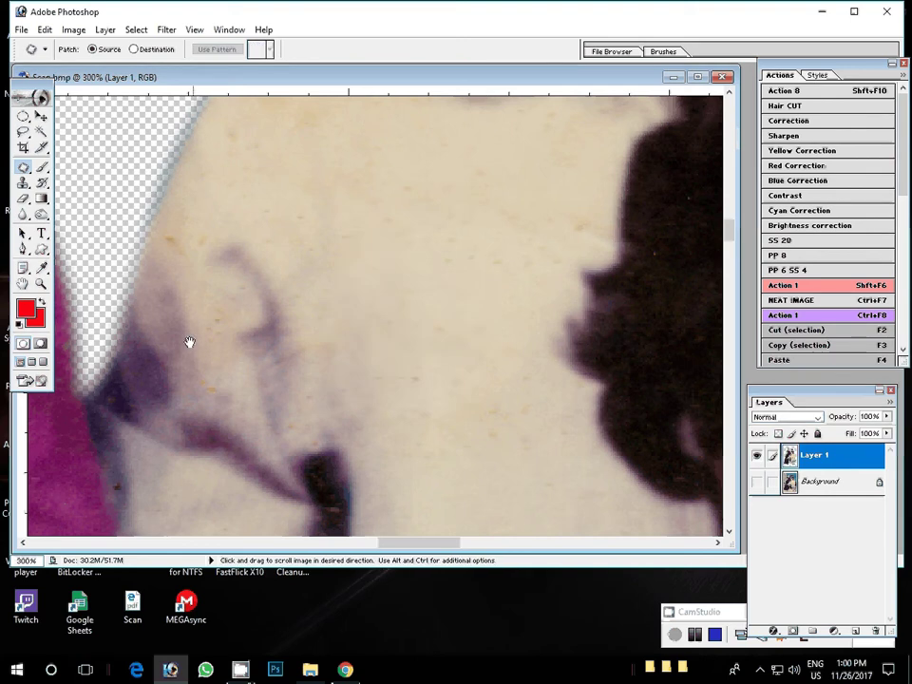
pyautogui.moveTo(189, 342); pyautogui.dragTo(640, 380)
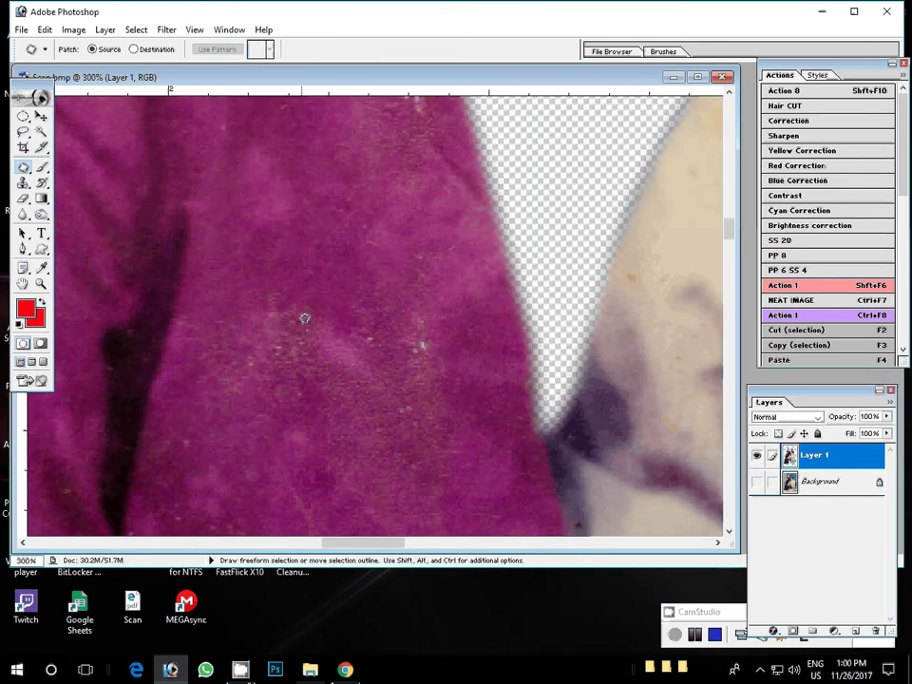
# Step: Abandon a saree speck outline and patch a spot near the woman's hairline
pyautogui.moveTo(345, 291); pyautogui.dragTo(351, 370)
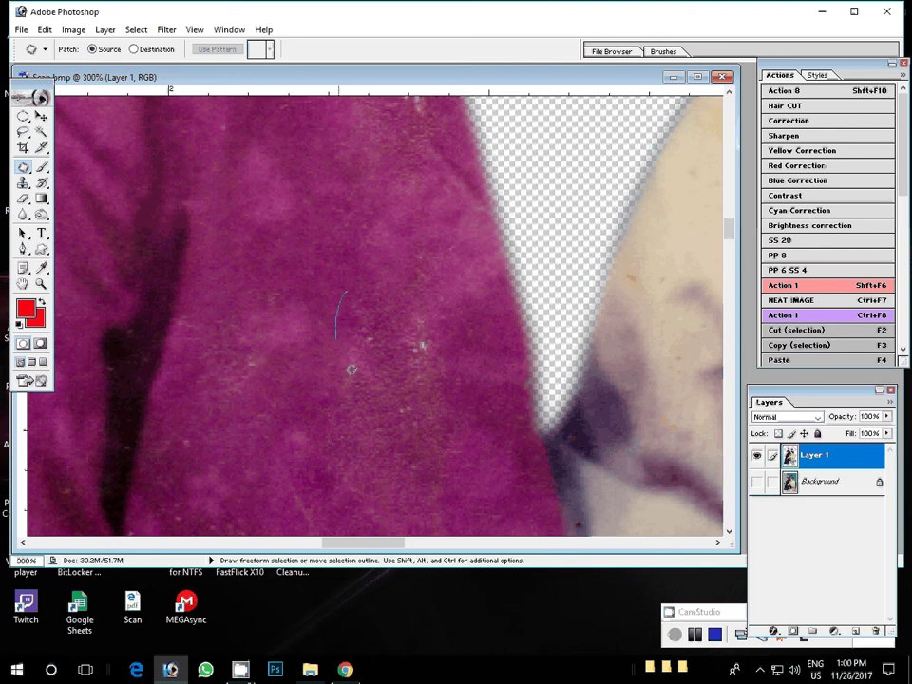
pyautogui.click(396, 186)
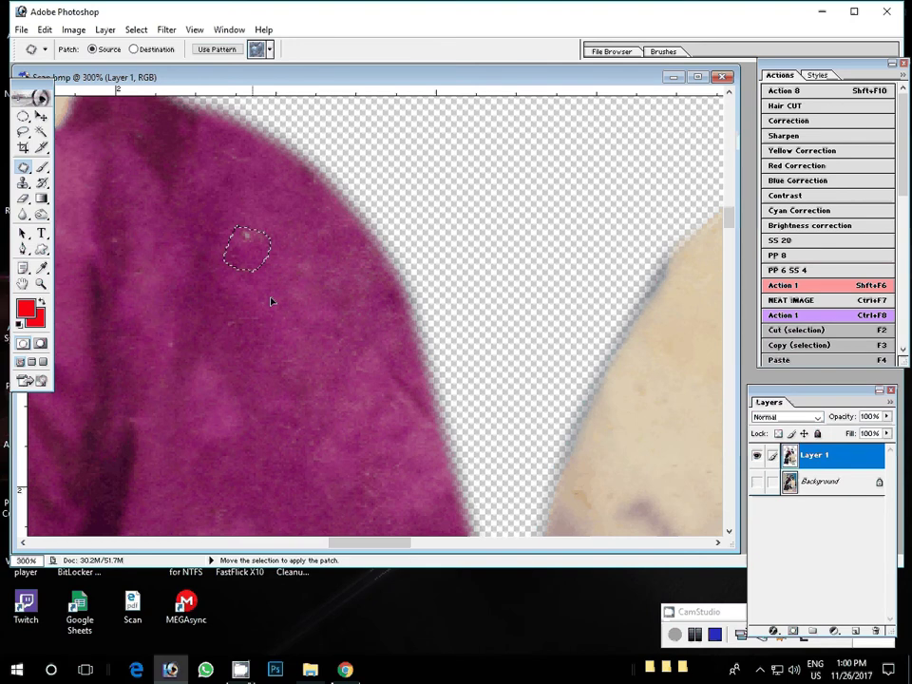
pyautogui.moveTo(271, 301); pyautogui.dragTo(558, 351)
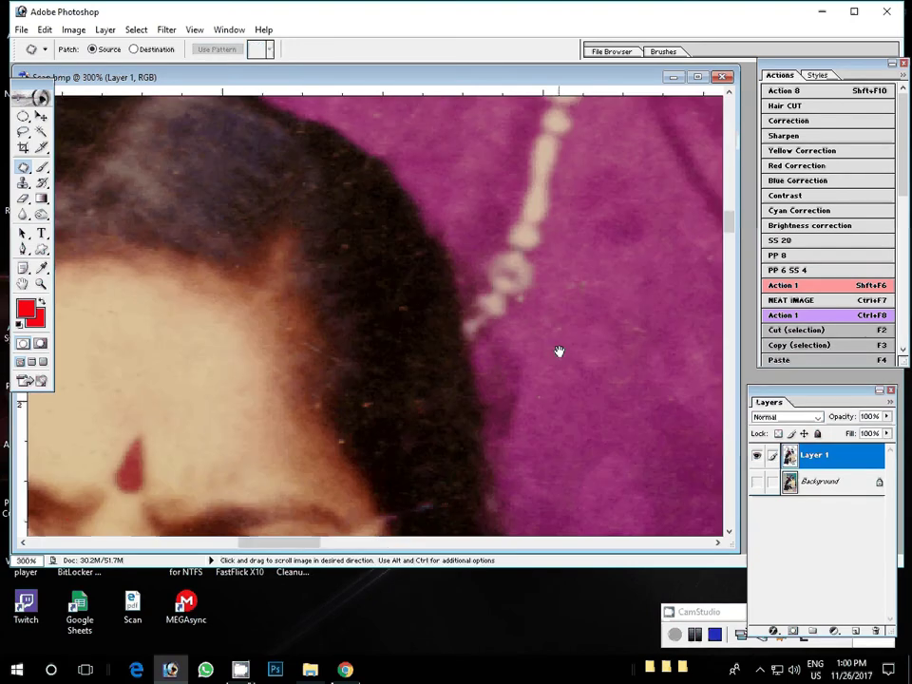
pyautogui.moveTo(277, 320)
pyautogui.mouseDown()
pyautogui.moveTo(354, 372)
pyautogui.moveTo(316, 397)
pyautogui.moveTo(358, 340)
pyautogui.mouseUp()
pyautogui.press('Return')
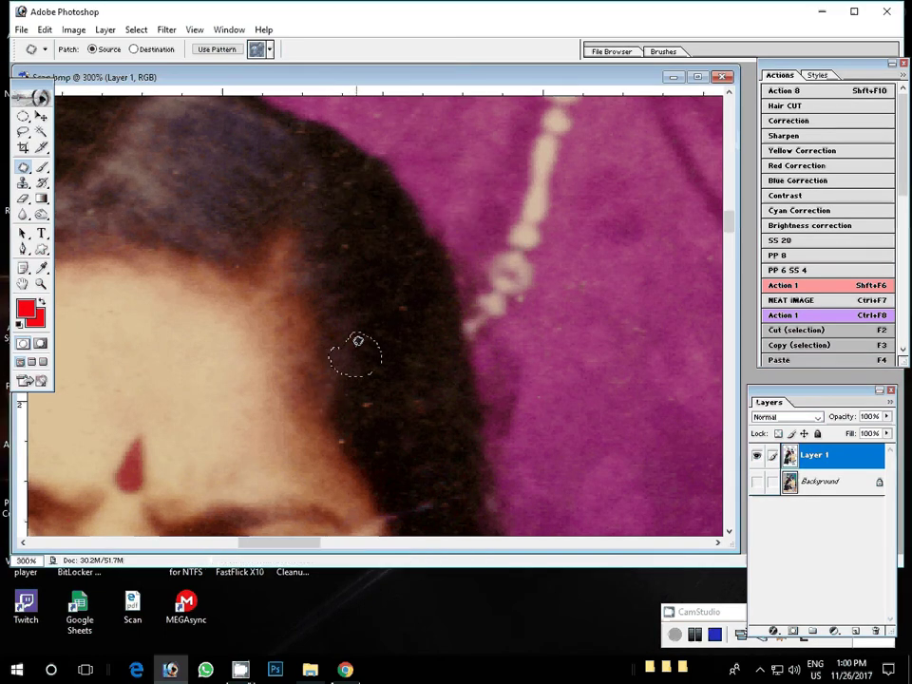
pyautogui.click(331, 438)
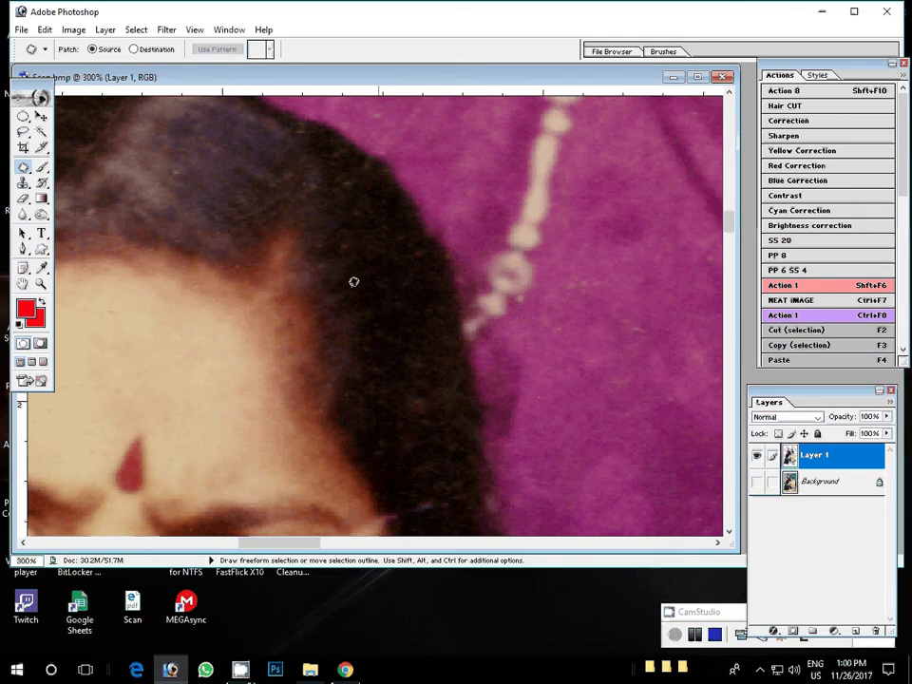
# Step: Patch the white spot, dark spot and light streak in the woman's hair
pyautogui.moveTo(354, 281); pyautogui.dragTo(255, 364)
pyautogui.moveTo(169, 352)
pyautogui.mouseDown()
pyautogui.moveTo(193, 359)
pyautogui.moveTo(334, 283)
pyautogui.mouseUp()
pyautogui.moveTo(270, 349)
pyautogui.mouseDown()
pyautogui.moveTo(268, 357)
pyautogui.moveTo(300, 353)
pyautogui.moveTo(226, 338)
pyautogui.mouseUp()
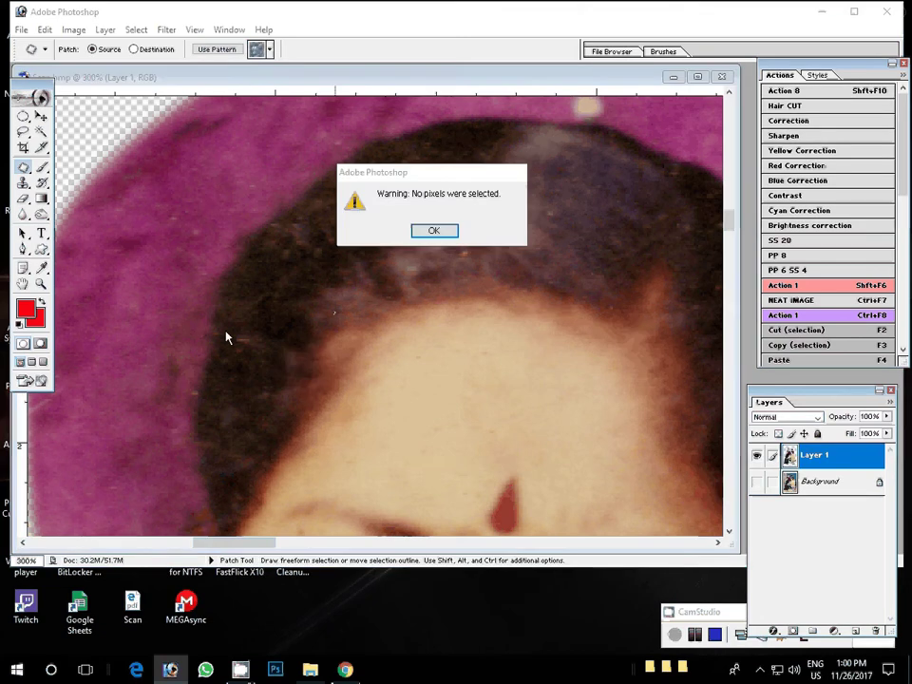
pyautogui.press('Return')
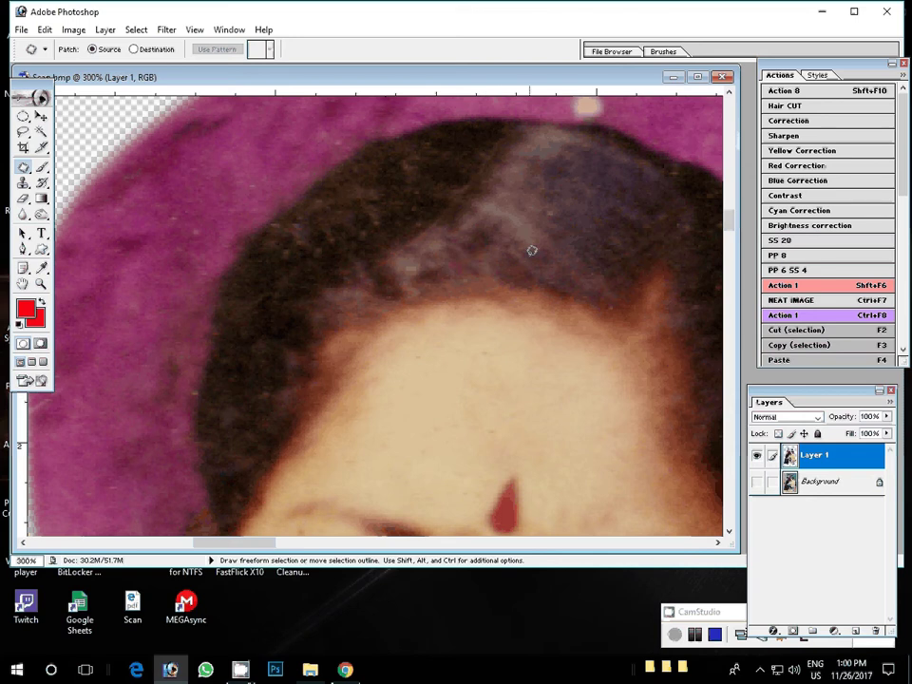
pyautogui.moveTo(551, 233)
pyautogui.mouseDown()
pyautogui.moveTo(586, 218)
pyautogui.moveTo(500, 134)
pyautogui.moveTo(448, 293)
pyautogui.moveTo(531, 263)
pyautogui.moveTo(522, 304)
pyautogui.moveTo(567, 225)
pyautogui.moveTo(679, 180)
pyautogui.mouseUp()
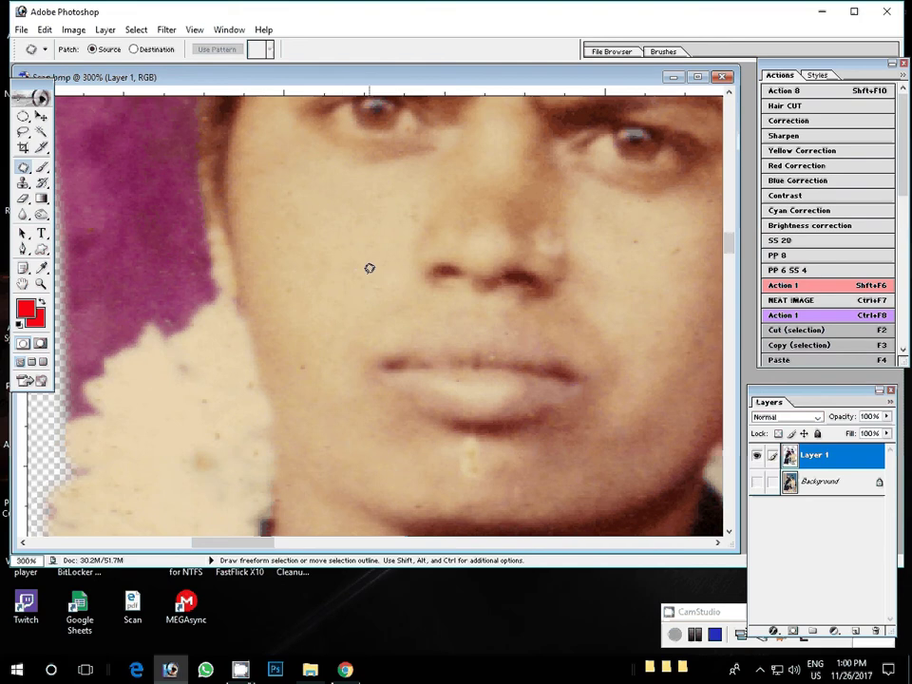
# Step: Patch the blemishes on the man's cheek, above his upper lip and on his chin
pyautogui.moveTo(304, 278); pyautogui.dragTo(302, 294)
pyautogui.moveTo(290, 208); pyautogui.dragTo(285, 234)
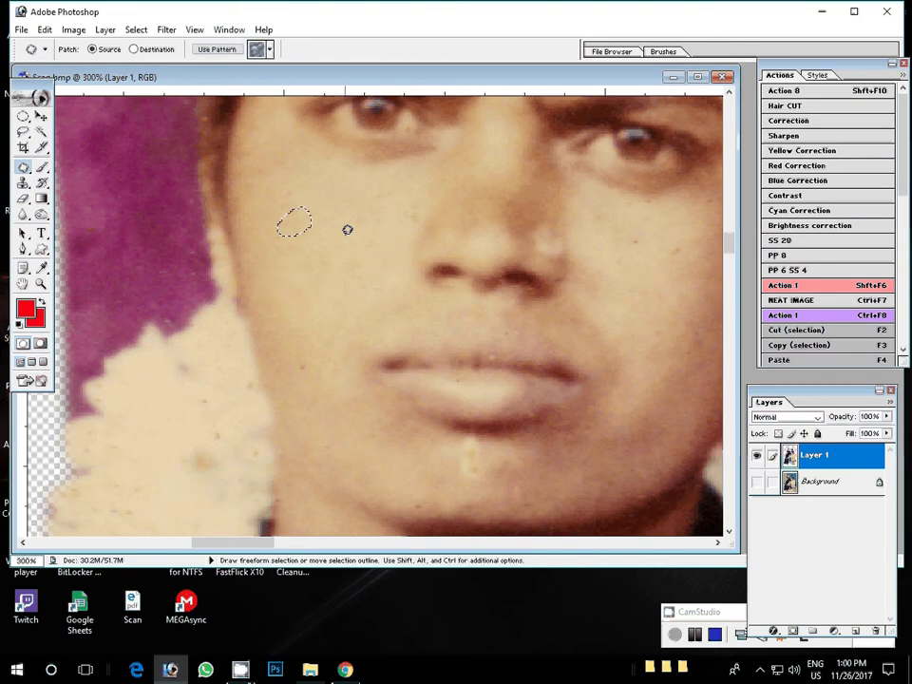
pyautogui.moveTo(323, 320); pyautogui.dragTo(327, 324)
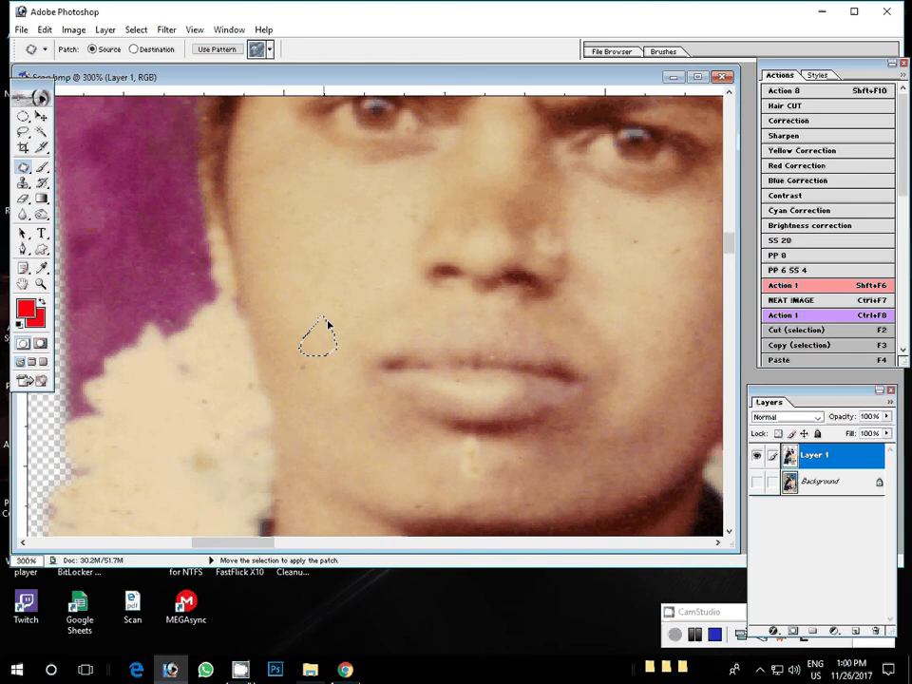
pyautogui.moveTo(464, 437)
pyautogui.mouseDown()
pyautogui.moveTo(472, 484)
pyautogui.moveTo(470, 404)
pyautogui.mouseUp()
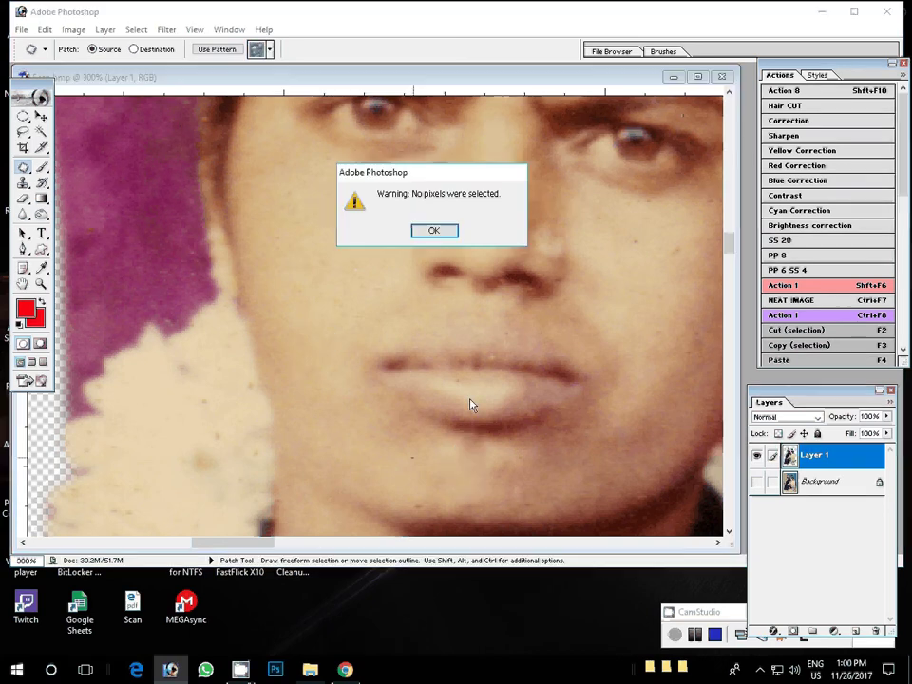
pyautogui.press('Return')
pyautogui.click(504, 321)
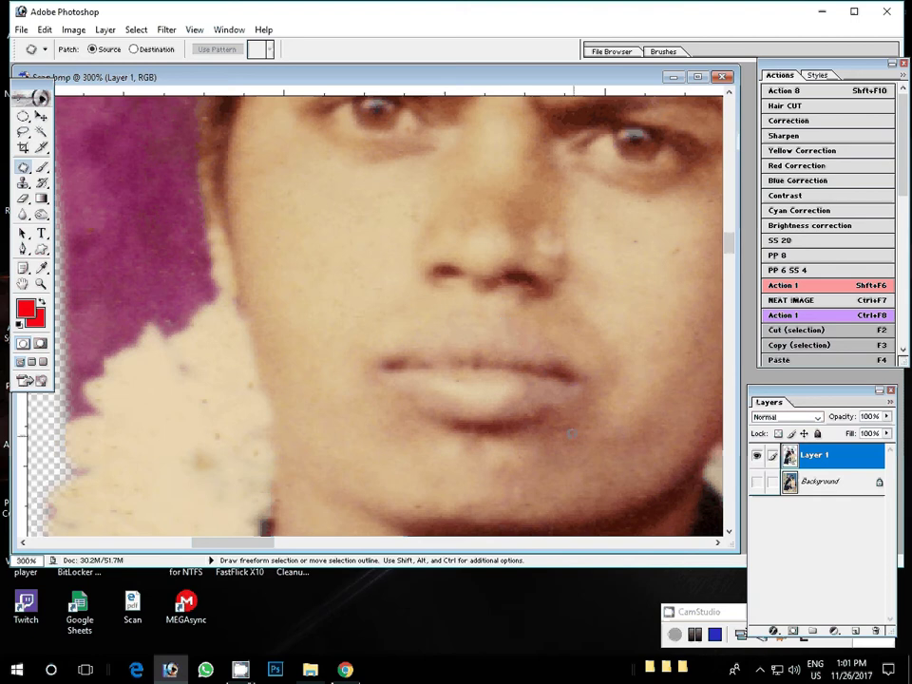
# Step: Patch the small dark specks on the neck beside the flower garland
pyautogui.moveTo(570, 434); pyautogui.dragTo(556, 401)
pyautogui.moveTo(420, 424)
pyautogui.mouseDown()
pyautogui.moveTo(529, 196)
pyautogui.moveTo(447, 57)
pyautogui.mouseUp()
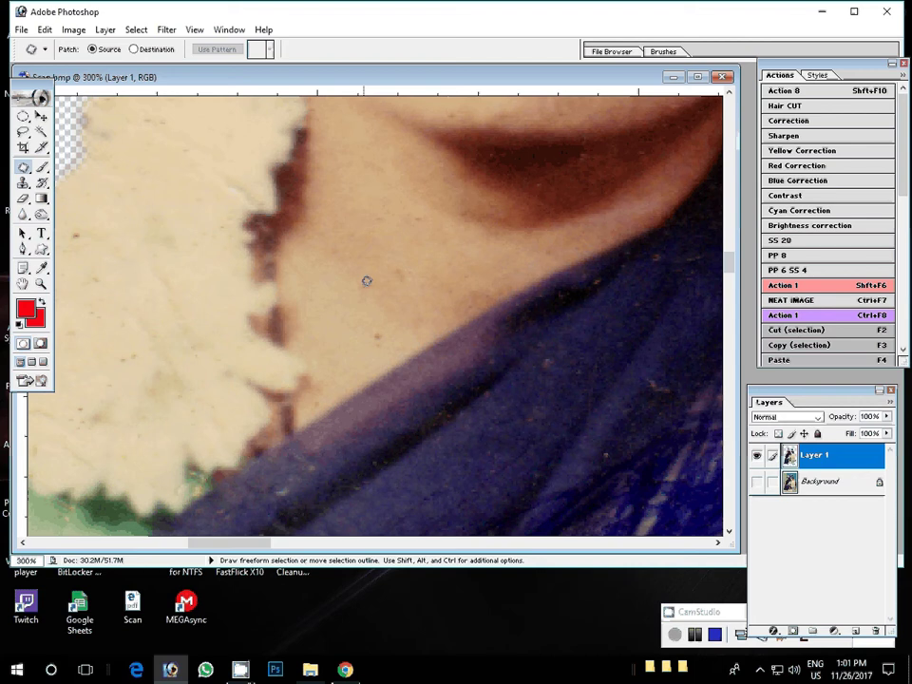
pyautogui.click(367, 281)
pyautogui.press('Return')
pyautogui.moveTo(403, 258); pyautogui.dragTo(404, 263)
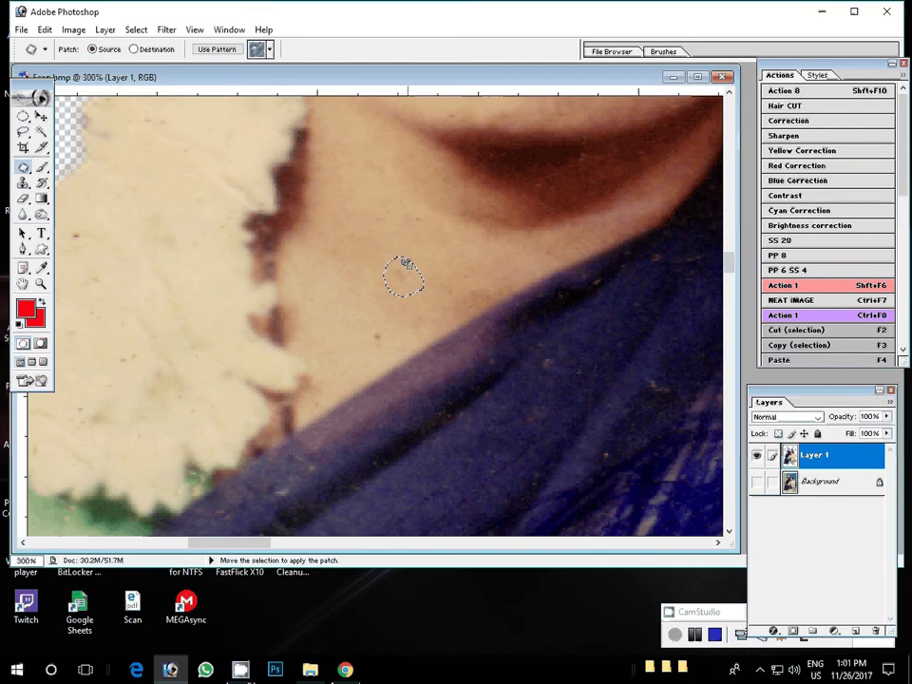
pyautogui.click(378, 210)
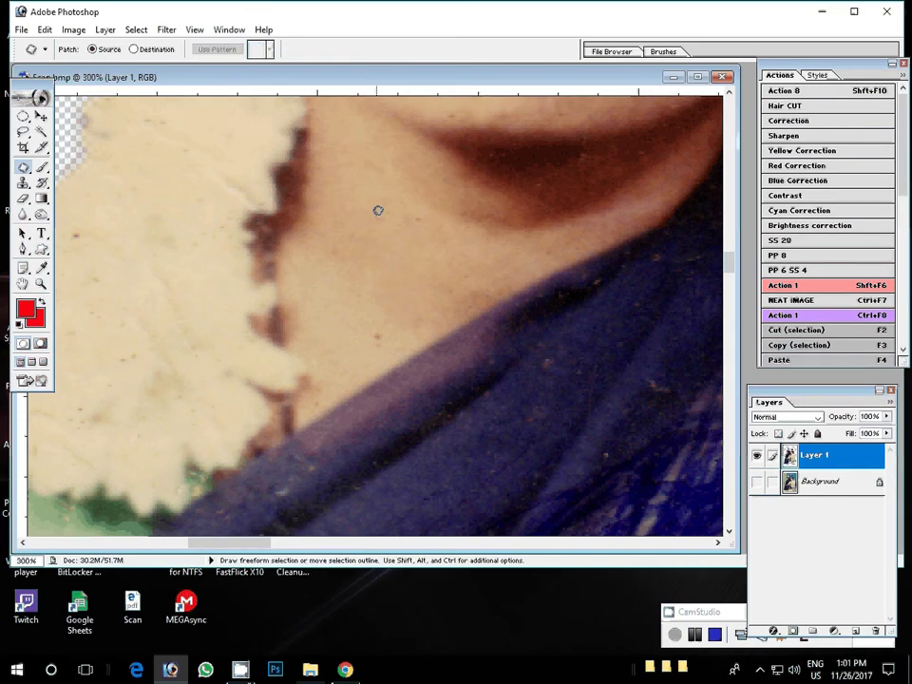
pyautogui.moveTo(378, 210); pyautogui.dragTo(377, 228)
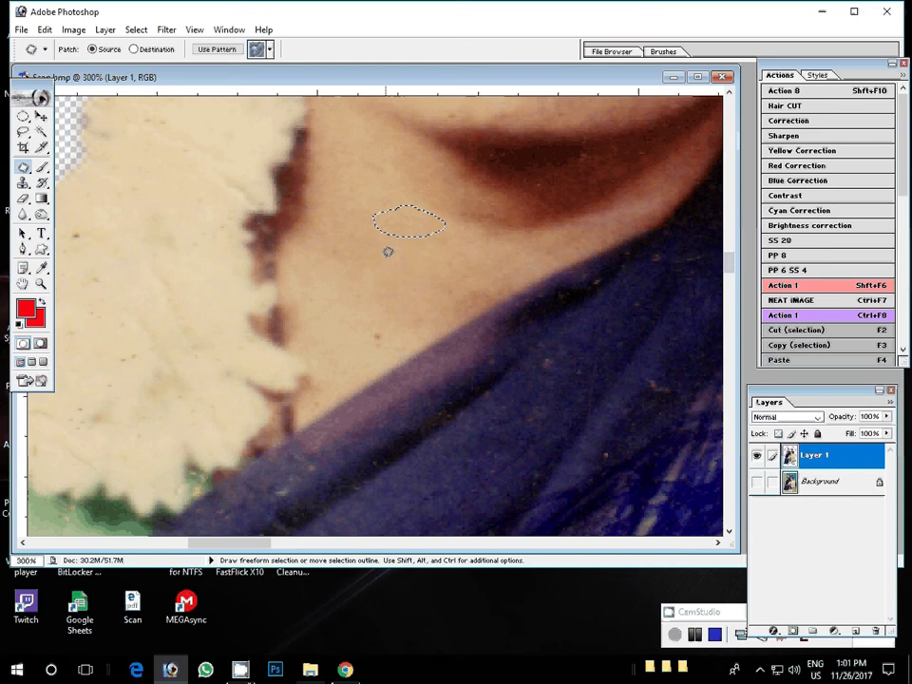
pyautogui.moveTo(422, 296)
pyautogui.mouseDown()
pyautogui.moveTo(410, 313)
pyautogui.moveTo(558, 284)
pyautogui.mouseUp()
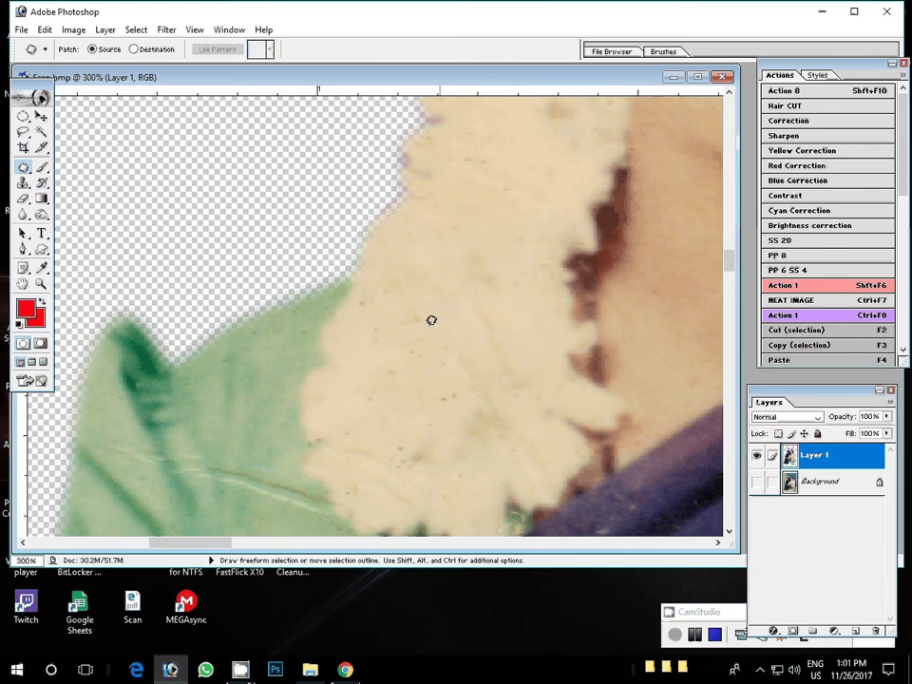
# Step: Patch several spots on the cream fabric near the green edge
pyautogui.moveTo(450, 379); pyautogui.dragTo(447, 379)
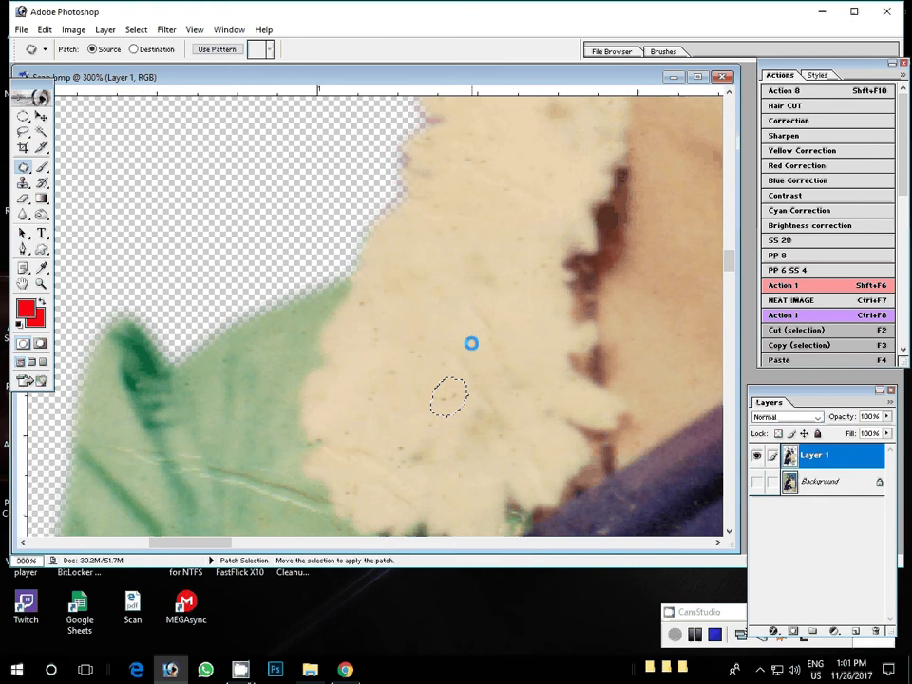
pyautogui.moveTo(389, 357); pyautogui.dragTo(427, 332)
pyautogui.click(359, 285)
pyautogui.moveTo(359, 285); pyautogui.dragTo(354, 290)
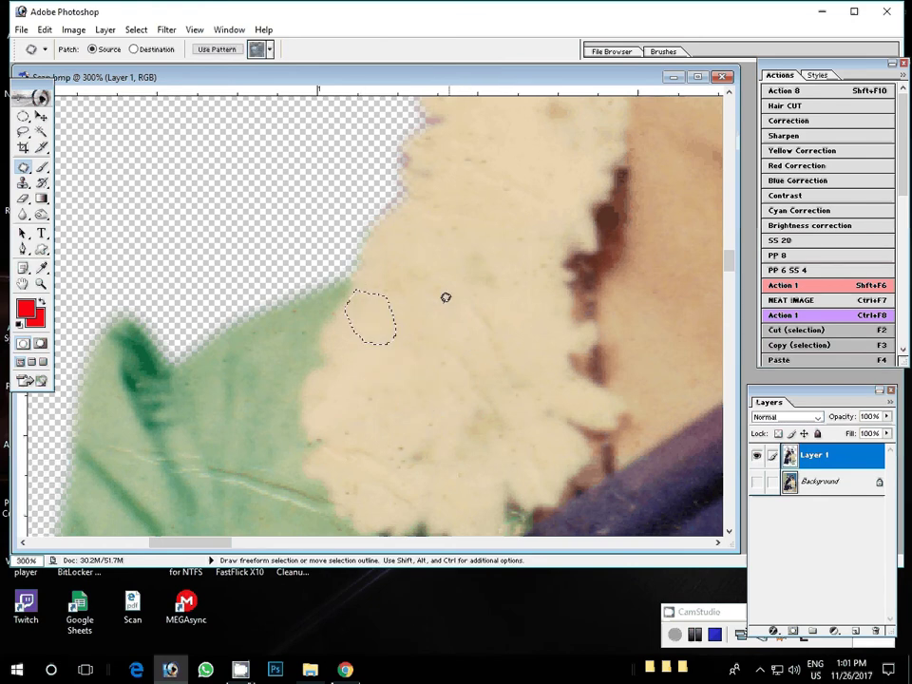
pyautogui.moveTo(390, 438)
pyautogui.mouseDown()
pyautogui.moveTo(457, 376)
pyautogui.moveTo(350, 340)
pyautogui.mouseUp()
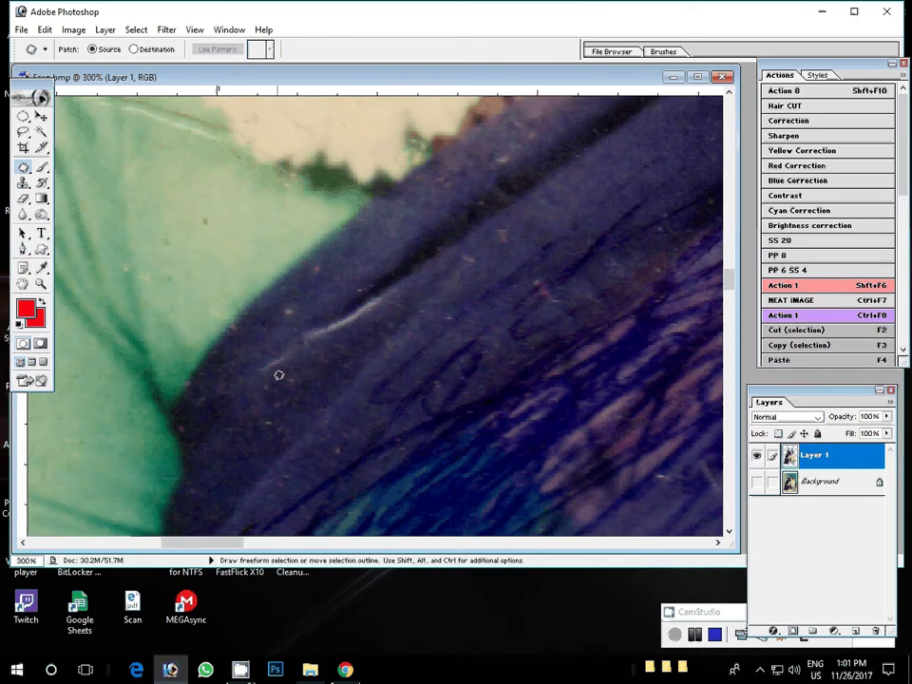
# Step: Patch the pale scratch streak on the dark fabric beside the green blouse, then deselect
pyautogui.moveTo(278, 375); pyautogui.dragTo(277, 415)
pyautogui.moveTo(361, 273)
pyautogui.mouseDown()
pyautogui.moveTo(355, 295)
pyautogui.moveTo(282, 231)
pyautogui.mouseUp()
pyautogui.click(367, 301)
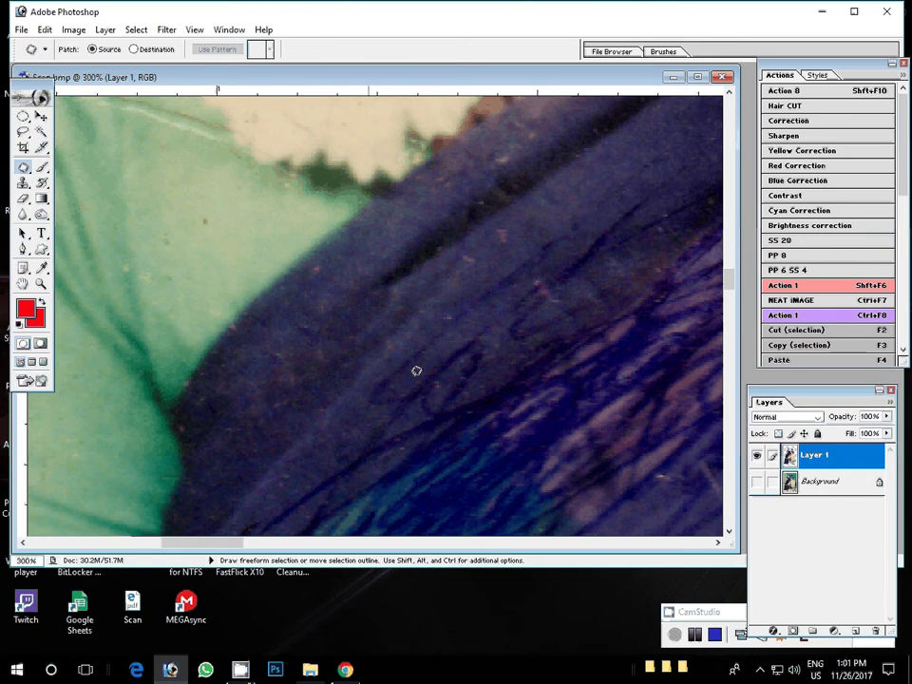
pyautogui.moveTo(551, 263); pyautogui.dragTo(546, 268)
pyautogui.hotkey('ctrl', 'd')
pyautogui.press('z')
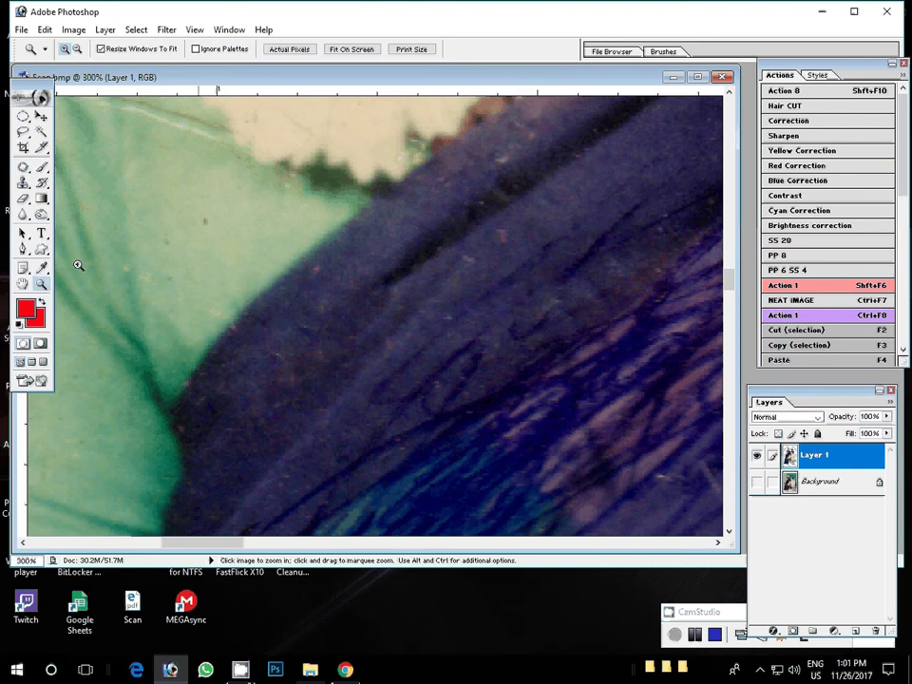
# Step: Zoom to 66.7% on the lower saree and patch its dark spot with clean fabric
pyautogui.click(356, 49)
pyautogui.moveTo(114, 313); pyautogui.dragTo(253, 438)
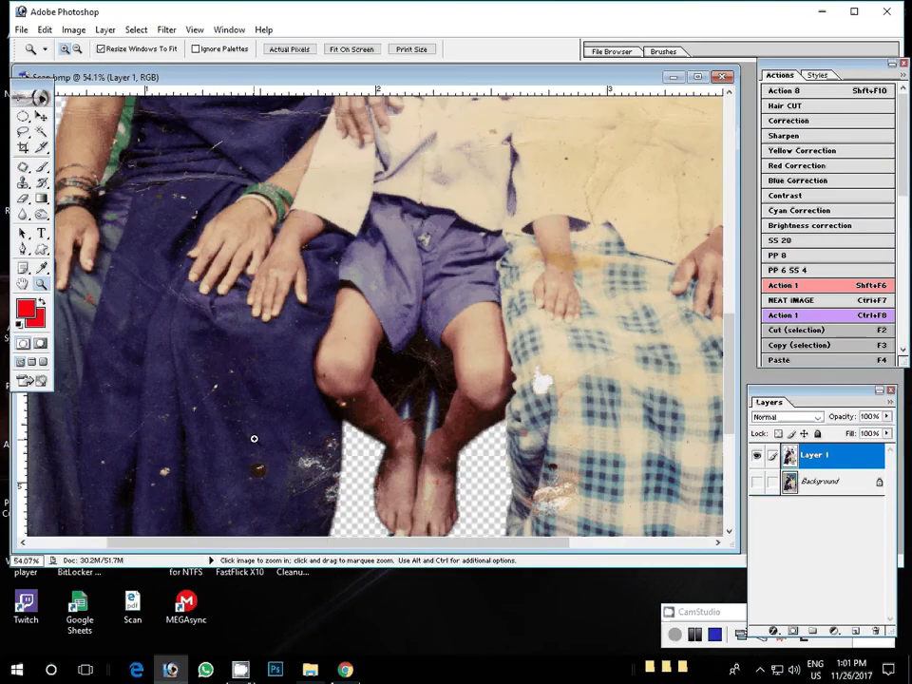
pyautogui.click(254, 438)
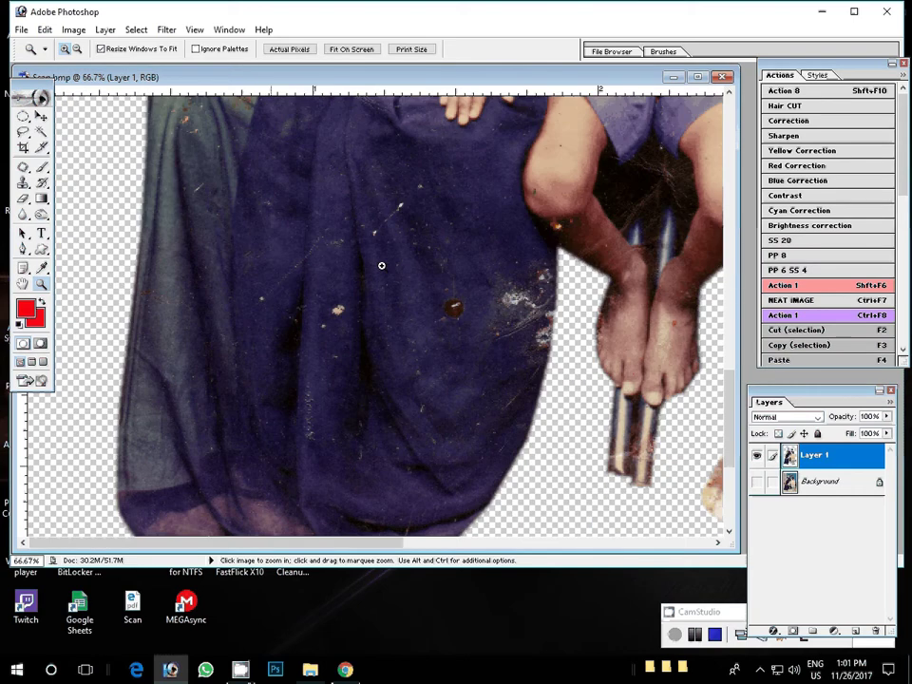
pyautogui.press('j')
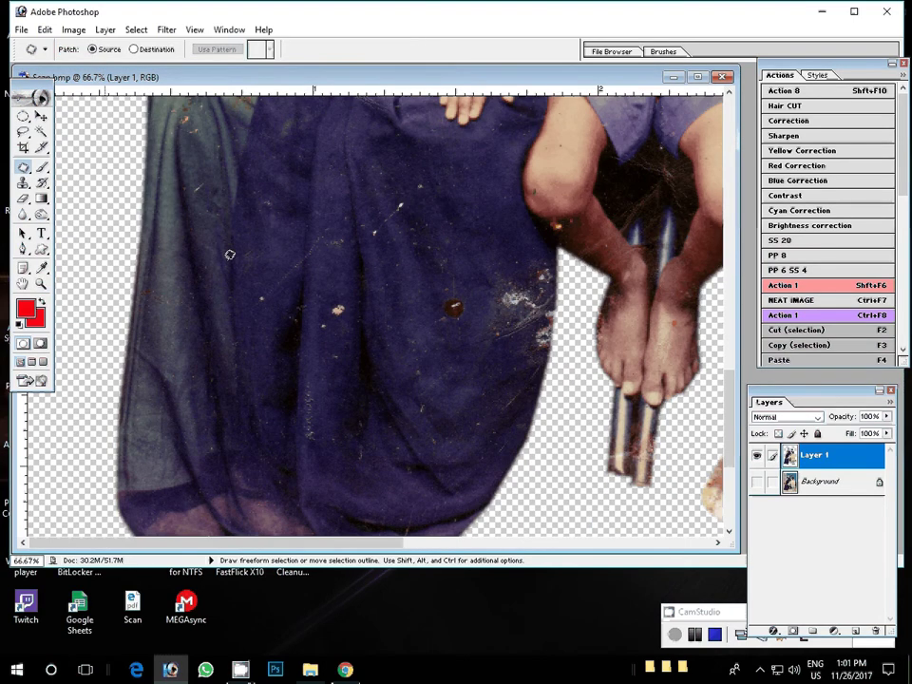
pyautogui.moveTo(444, 298); pyautogui.dragTo(415, 368)
pyautogui.moveTo(333, 359)
pyautogui.mouseDown()
pyautogui.moveTo(337, 377)
pyautogui.moveTo(259, 293)
pyautogui.moveTo(335, 230)
pyautogui.moveTo(321, 256)
pyautogui.moveTo(407, 243)
pyautogui.mouseUp()
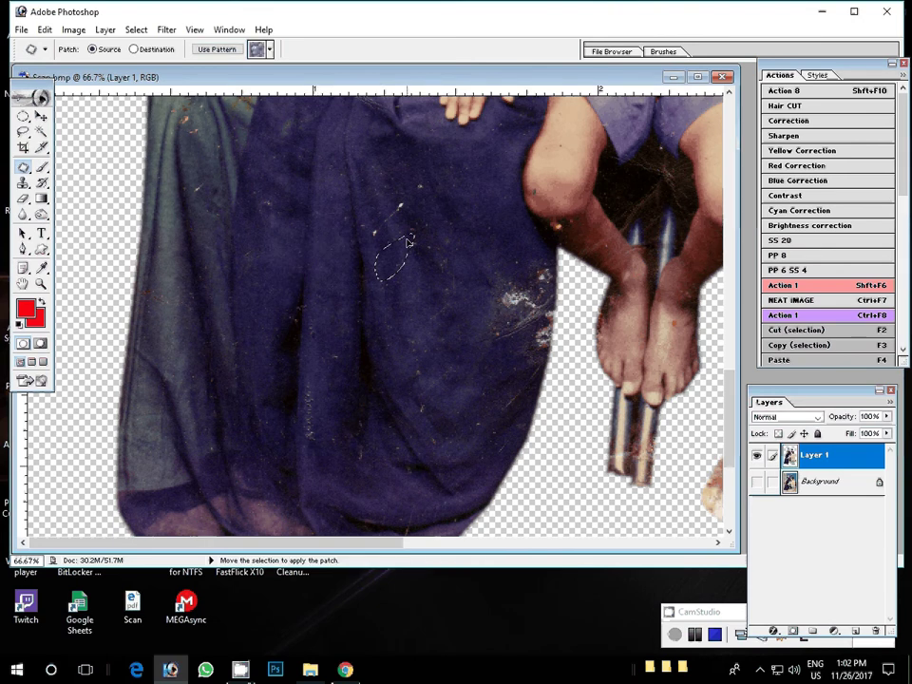
pyautogui.moveTo(418, 176); pyautogui.dragTo(424, 182)
pyautogui.hotkey('ctrl', 'd')
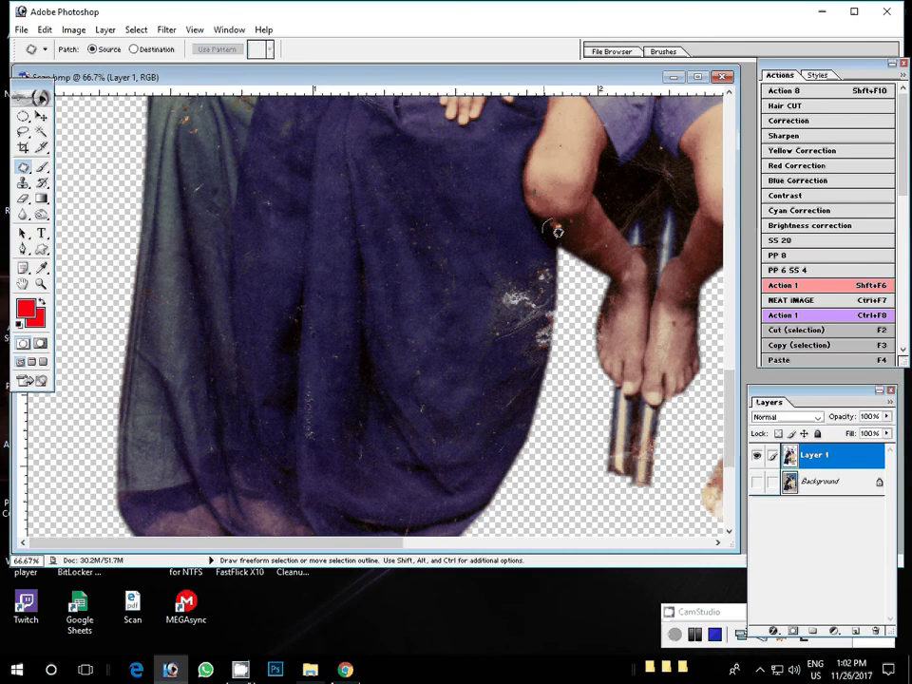
# Step: Patch the white speckled stain and remaining white scratch on the saree's right edge
pyautogui.moveTo(558, 231); pyautogui.dragTo(561, 222)
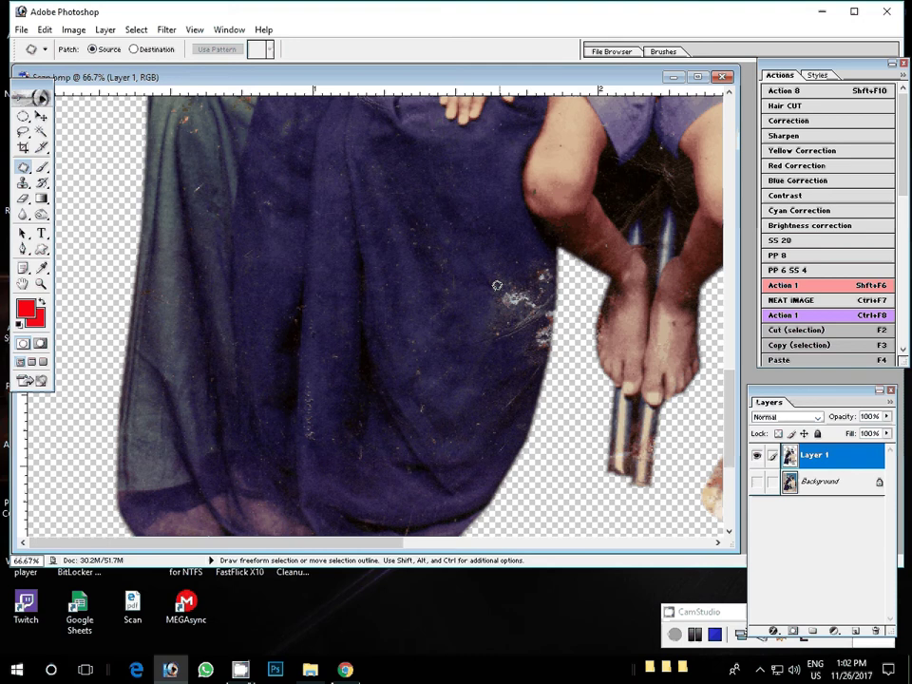
pyautogui.moveTo(472, 326)
pyautogui.mouseDown()
pyautogui.moveTo(488, 376)
pyautogui.moveTo(512, 348)
pyautogui.mouseUp()
pyautogui.hotkey('ctrl', 'd')
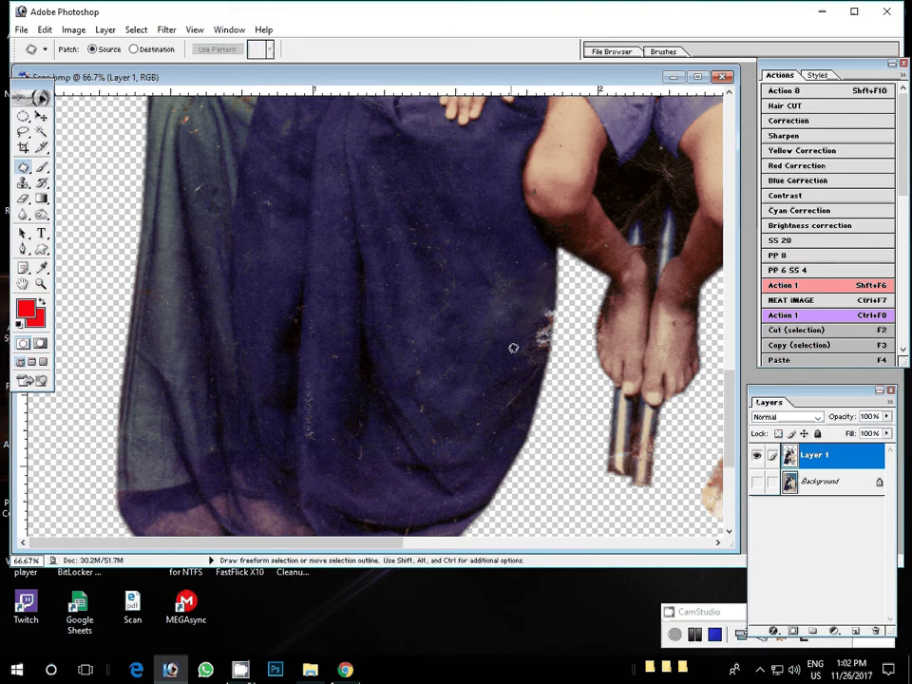
pyautogui.moveTo(556, 302); pyautogui.dragTo(555, 300)
pyautogui.hotkey('ctrl', 'd')
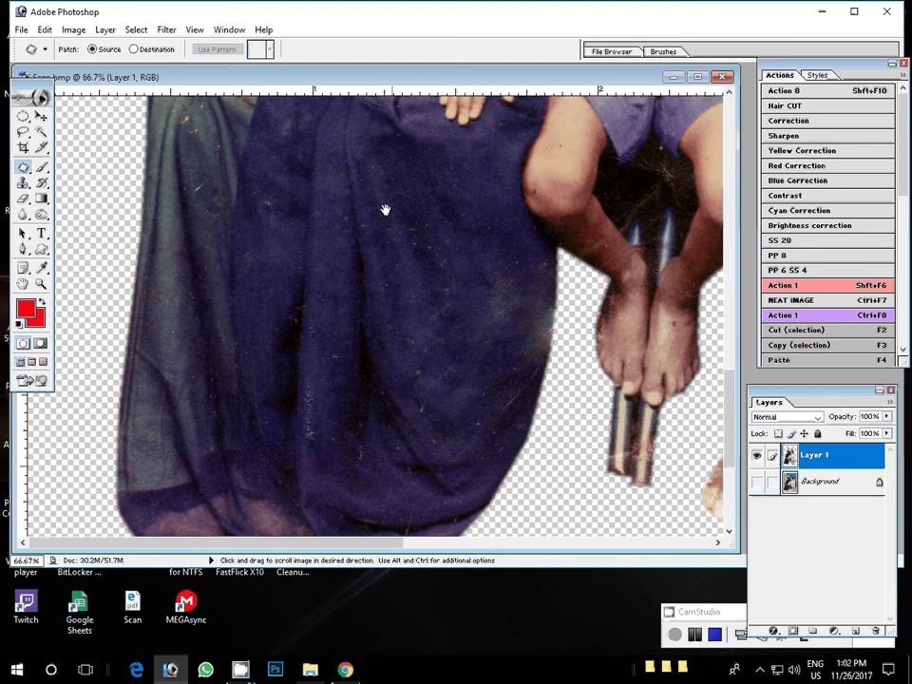
pyautogui.moveTo(385, 209); pyautogui.dragTo(410, 416)
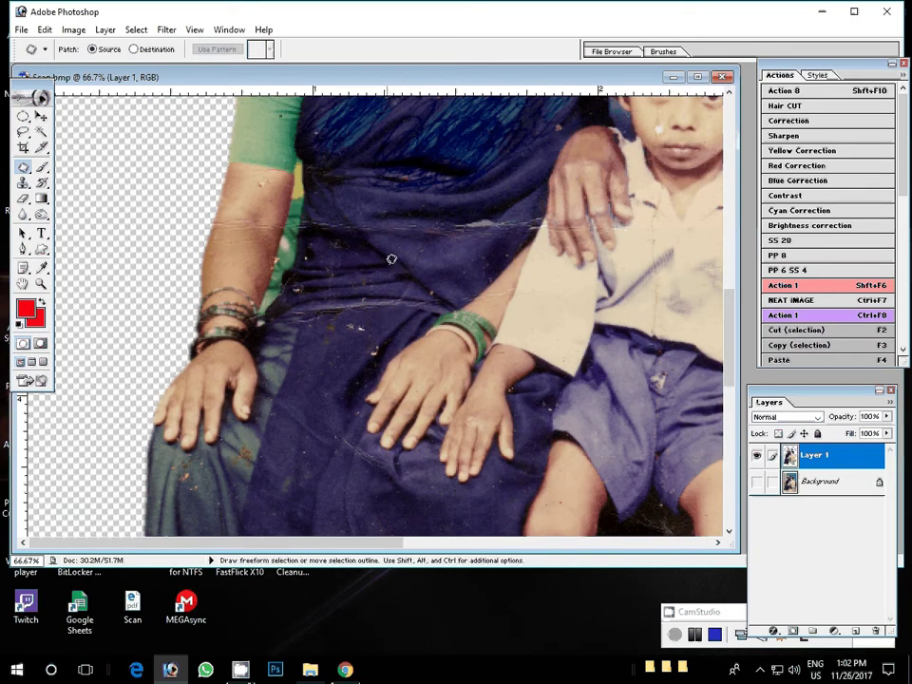
# Step: Patch spots on the saree near the hands, the boy's shorts and a saree scratch
pyautogui.moveTo(352, 324); pyautogui.dragTo(340, 328)
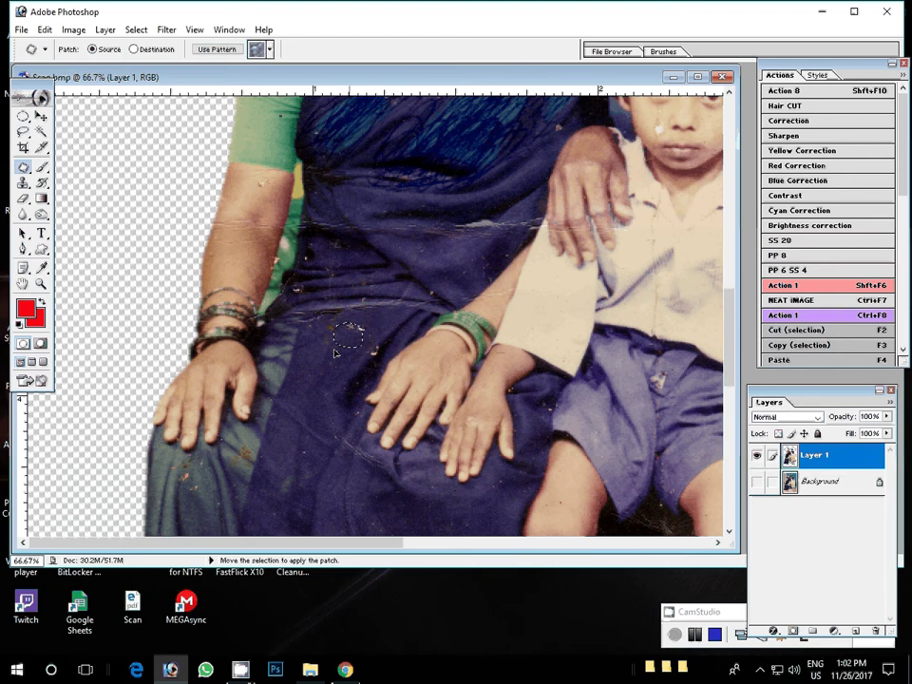
pyautogui.click(334, 353)
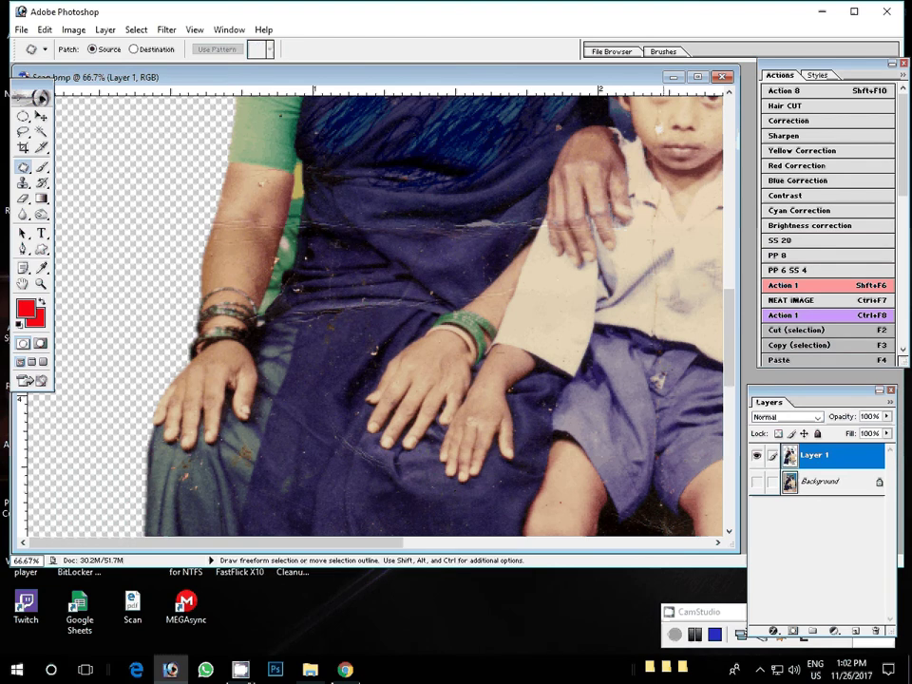
pyautogui.moveTo(649, 368); pyautogui.dragTo(654, 418)
pyautogui.press('space')
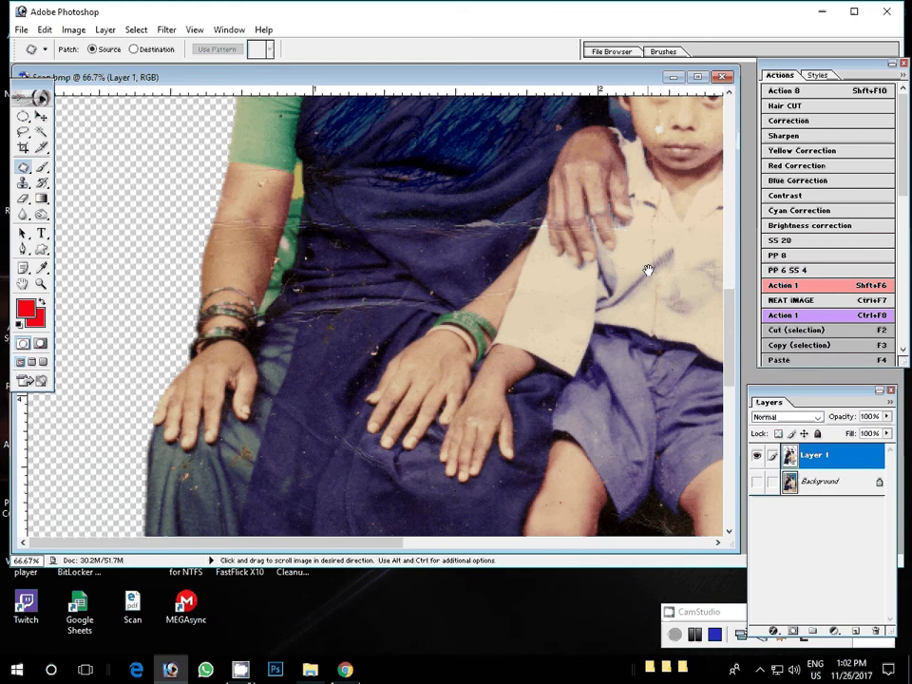
pyautogui.moveTo(648, 271); pyautogui.dragTo(478, 308)
pyautogui.moveTo(296, 326); pyautogui.dragTo(246, 330)
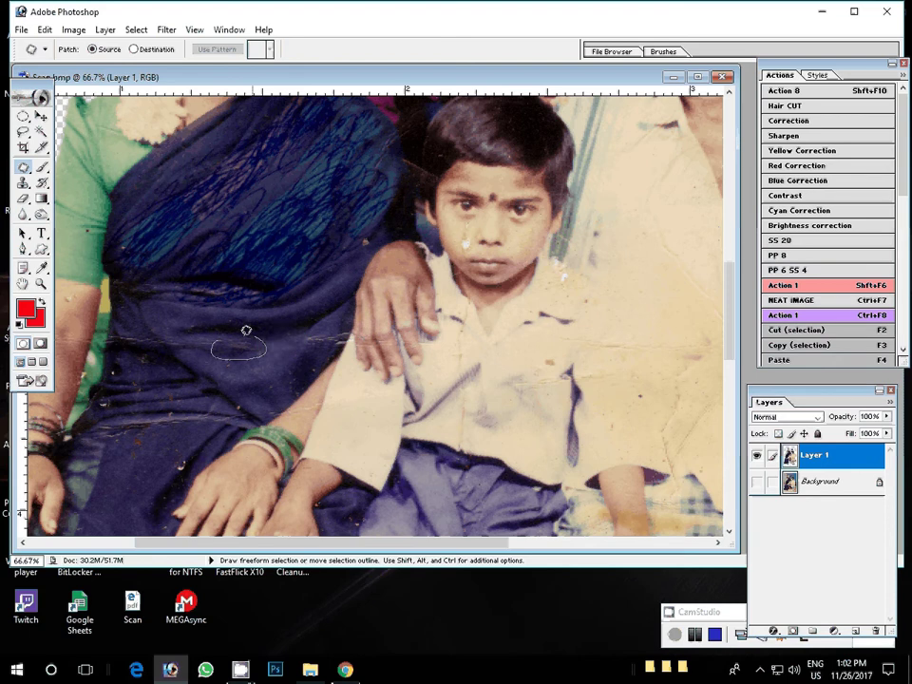
pyautogui.hotkey('ctrl', 'd')
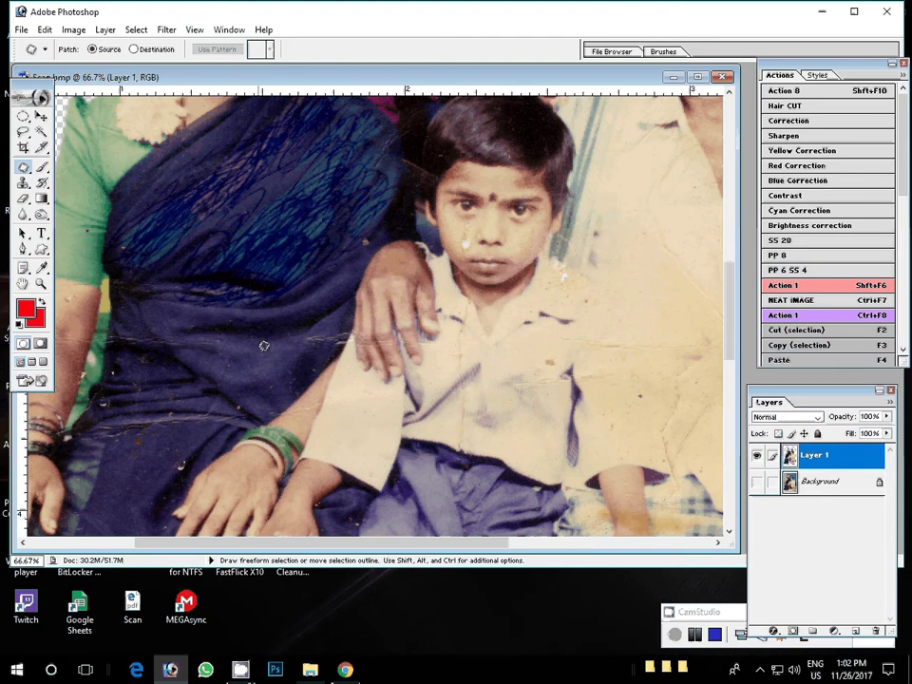
# Step: Patch the saree scratch above the bangles, then zoom to 200% on the scribbled area
pyautogui.moveTo(264, 346); pyautogui.dragTo(264, 400)
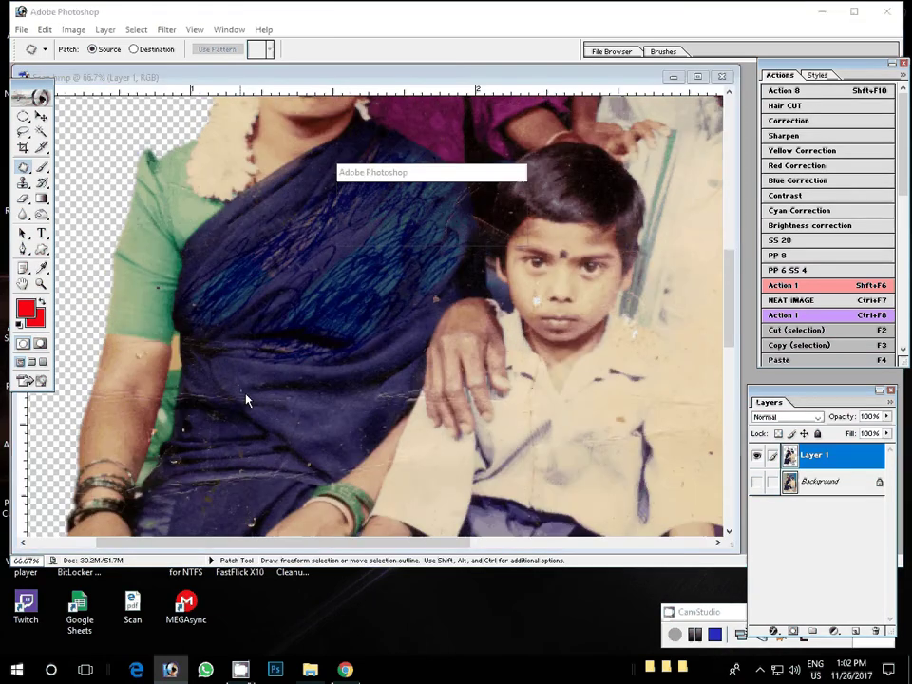
pyautogui.moveTo(249, 405)
pyautogui.mouseDown()
pyautogui.moveTo(284, 384)
pyautogui.moveTo(246, 385)
pyautogui.moveTo(223, 373)
pyautogui.moveTo(209, 390)
pyautogui.moveTo(217, 401)
pyautogui.mouseUp()
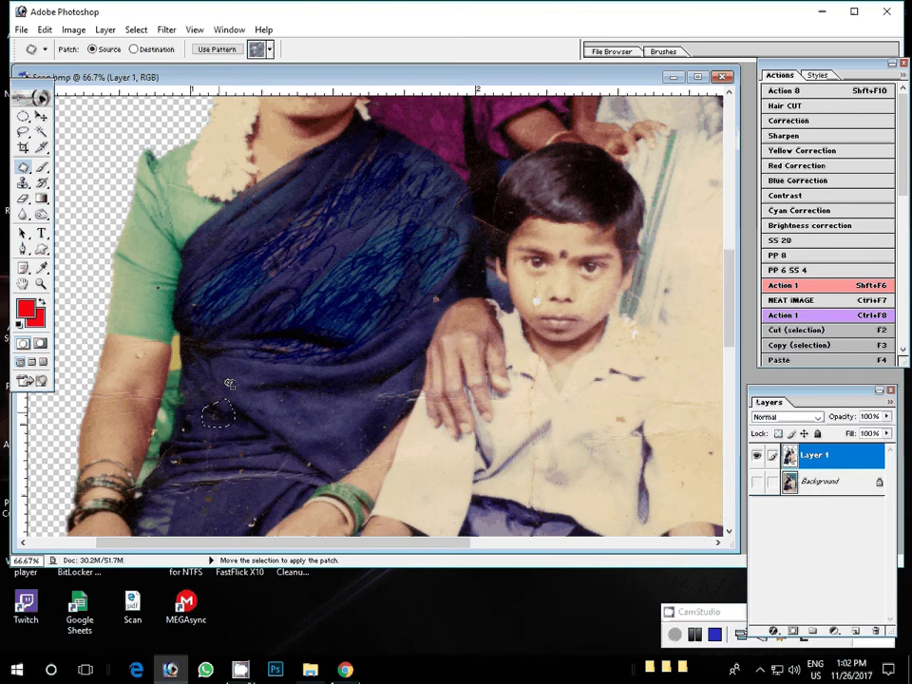
pyautogui.click(179, 416)
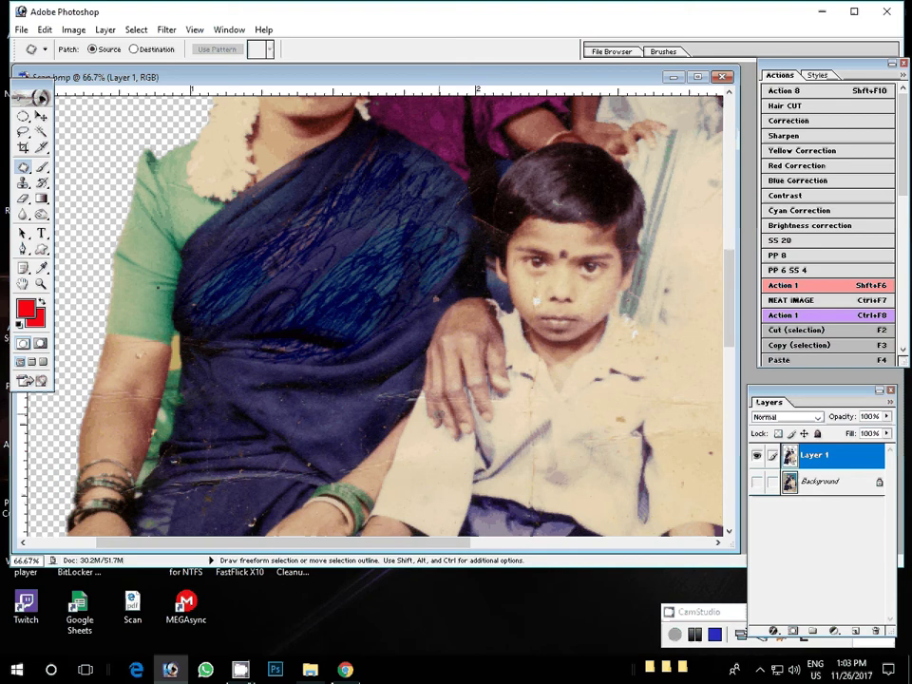
pyautogui.press('ctrl')
pyautogui.hotkey('ctrl', '+')
pyautogui.hotkey('ctrl', '+')
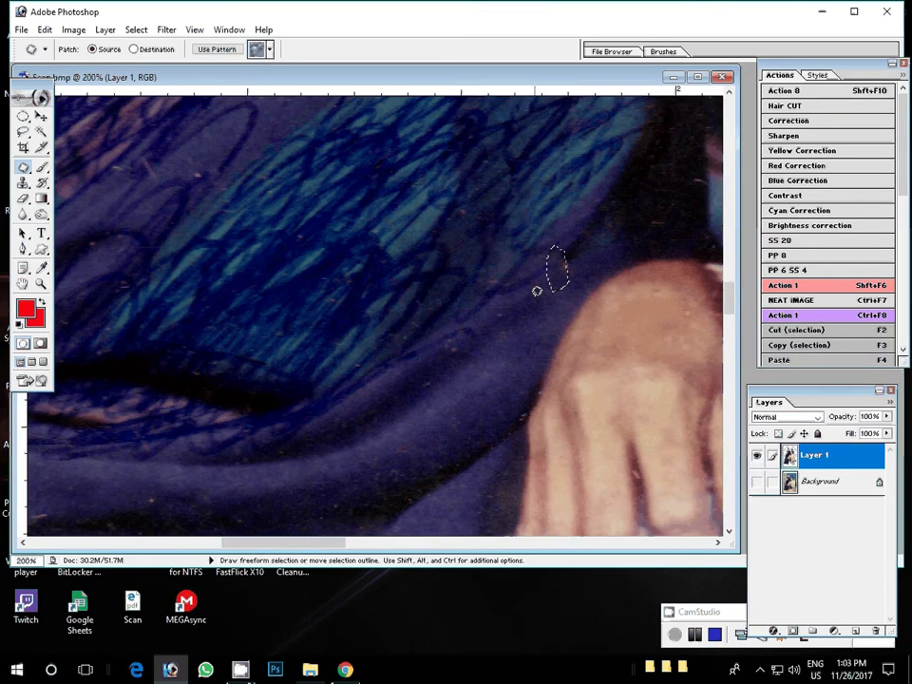
pyautogui.hotkey('ctrl', 'd')
pyautogui.press('z')
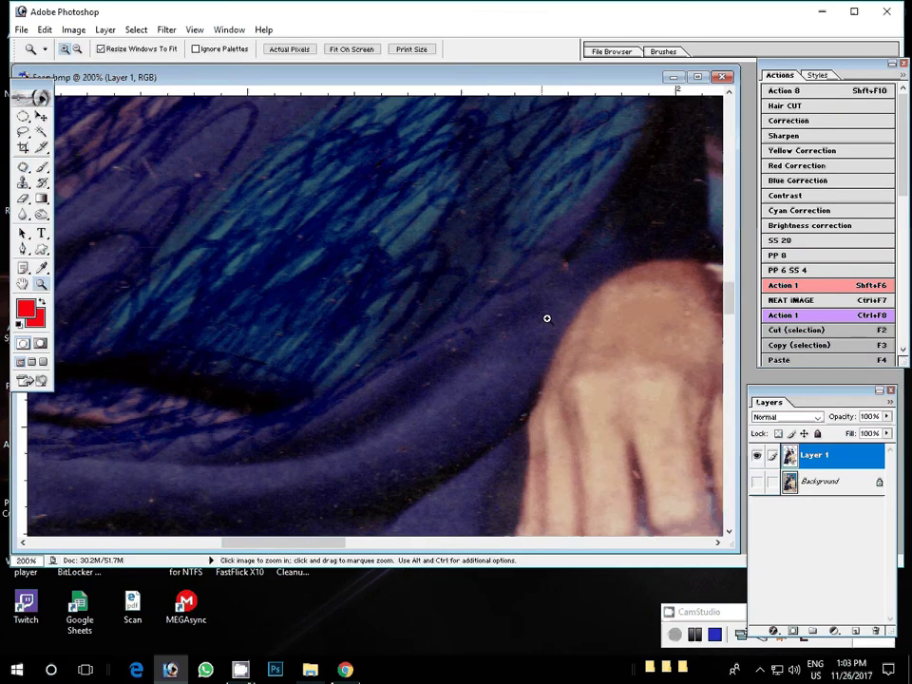
pyautogui.click(352, 48)
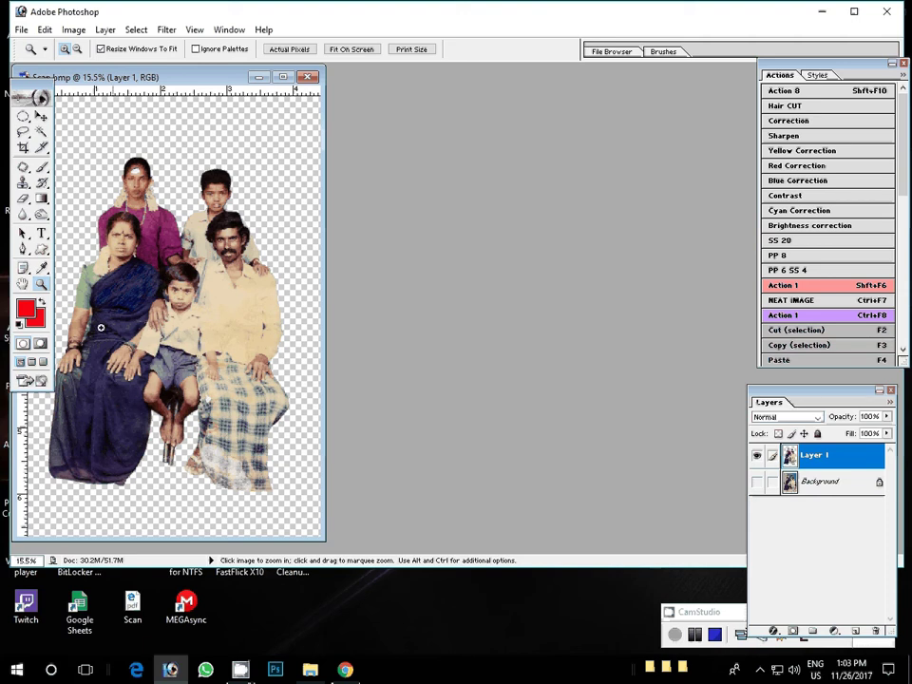
pyautogui.moveTo(86, 258); pyautogui.dragTo(195, 438)
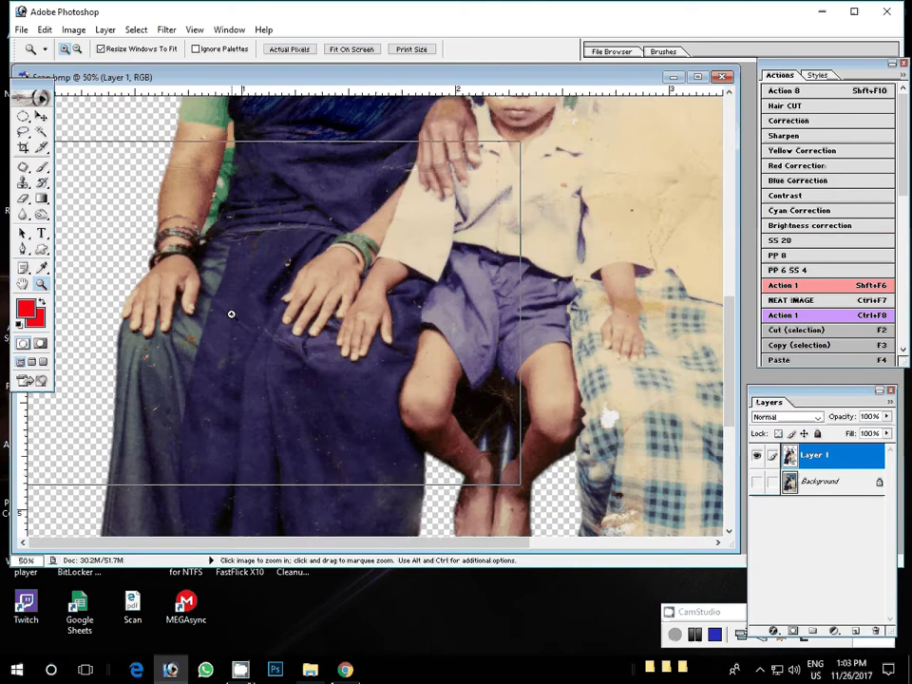
# Step: Zoom in on the saree's left edge and patch the white scratch there
pyautogui.click(231, 314)
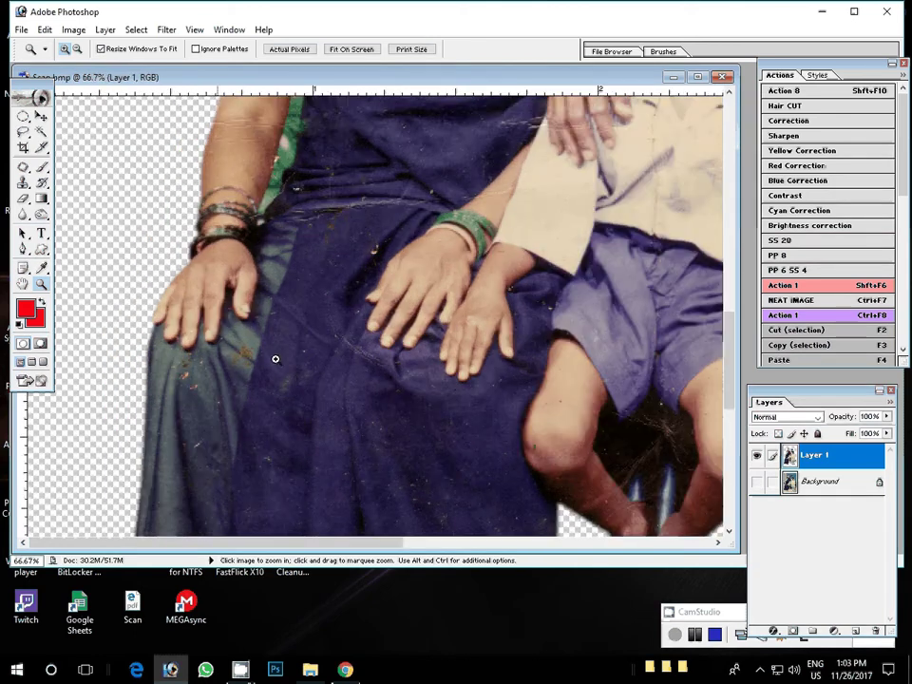
pyautogui.doubleClick(217, 423)
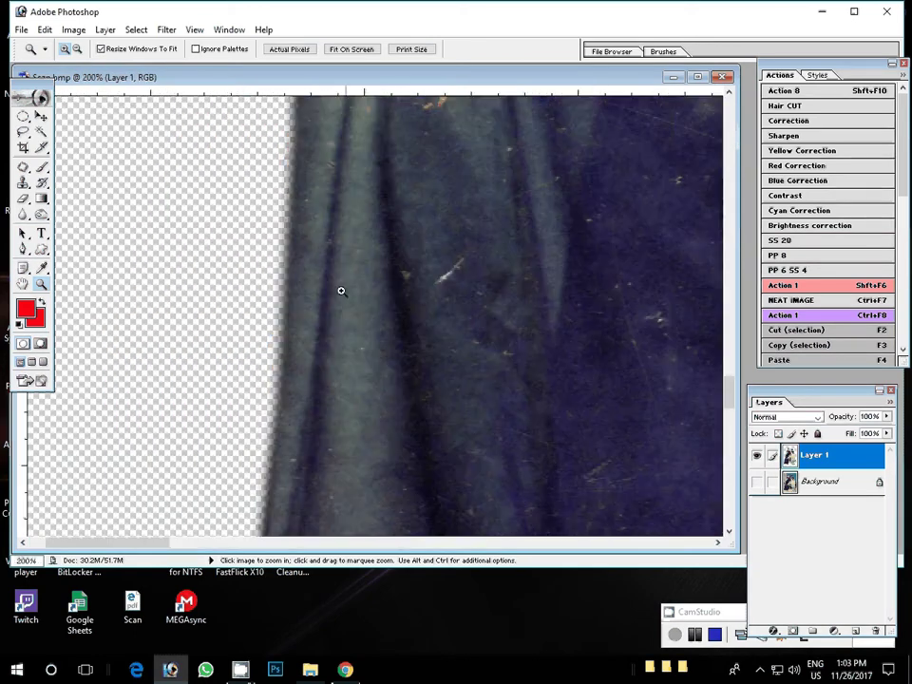
pyautogui.click(23, 168)
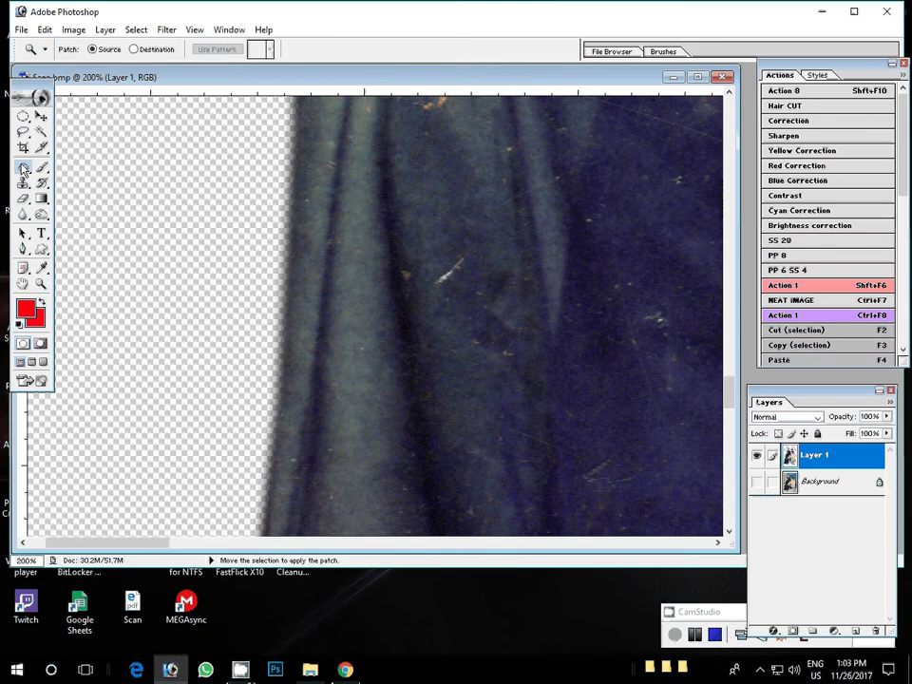
pyautogui.moveTo(461, 256)
pyautogui.mouseDown()
pyautogui.moveTo(461, 247)
pyautogui.moveTo(364, 290)
pyautogui.mouseUp()
pyautogui.click(411, 256)
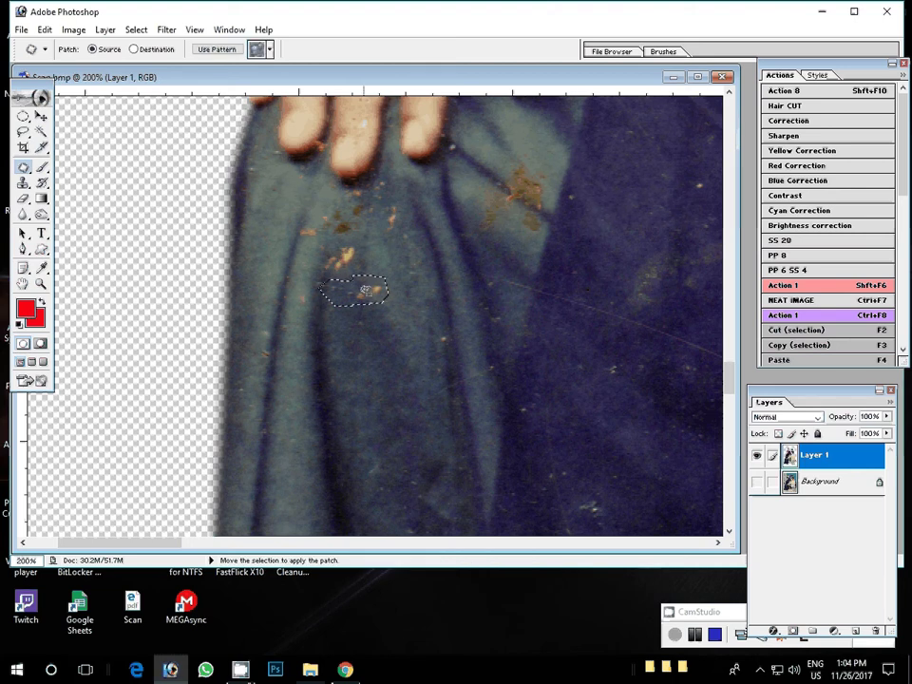
# Step: Patch the orange stains below the fingers and other small spots on the dark blue cloth
pyautogui.moveTo(332, 239)
pyautogui.mouseDown()
pyautogui.moveTo(363, 255)
pyautogui.moveTo(334, 239)
pyautogui.moveTo(351, 199)
pyautogui.moveTo(340, 203)
pyautogui.moveTo(392, 221)
pyautogui.mouseUp()
pyautogui.press('Return')
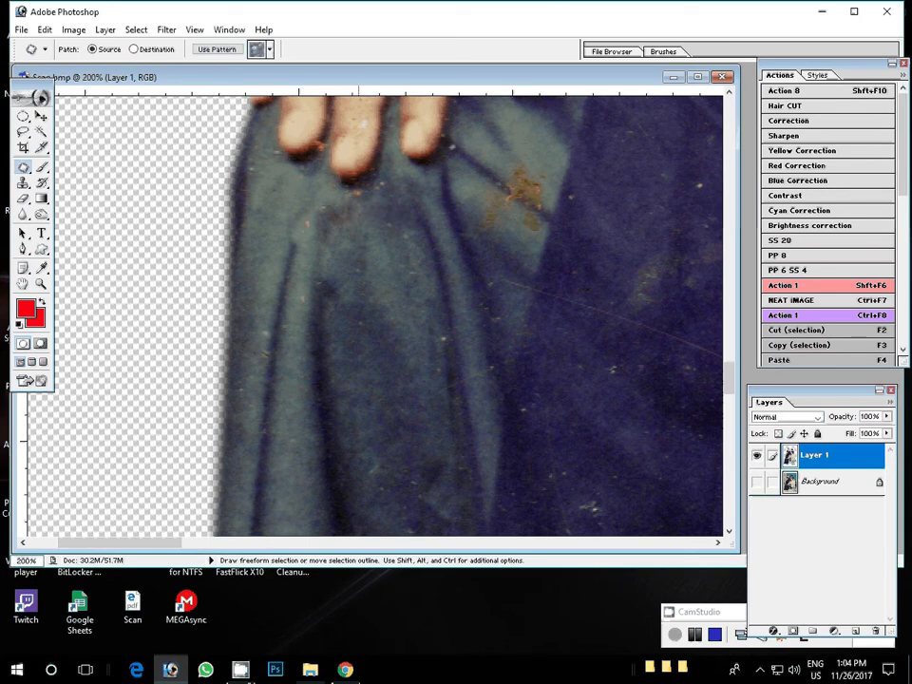
pyautogui.moveTo(510, 154)
pyautogui.mouseDown()
pyautogui.moveTo(549, 223)
pyautogui.moveTo(498, 176)
pyautogui.mouseUp()
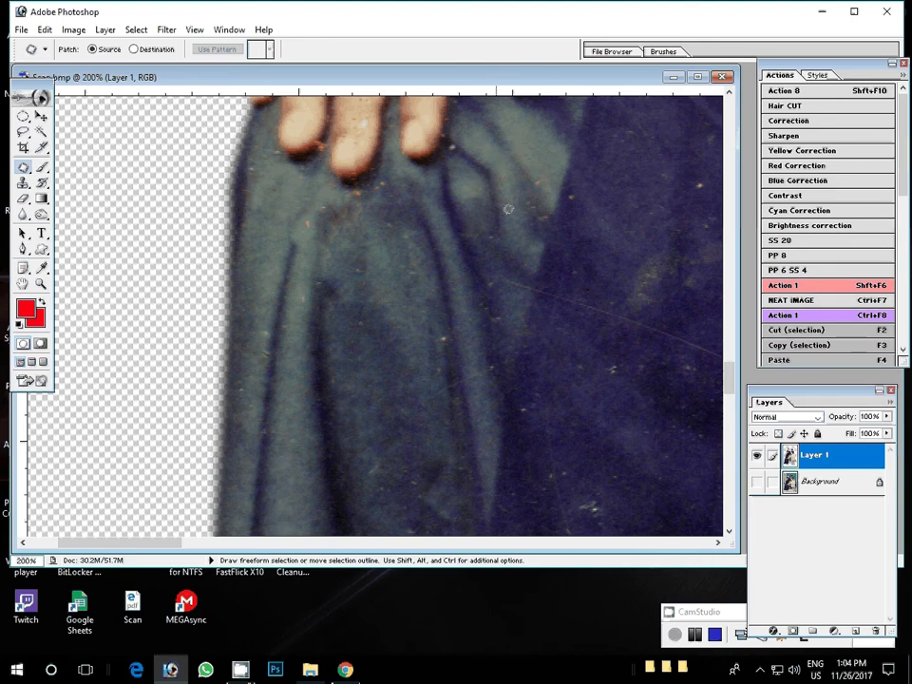
pyautogui.moveTo(567, 190)
pyautogui.mouseDown()
pyautogui.moveTo(594, 200)
pyautogui.moveTo(691, 161)
pyautogui.mouseUp()
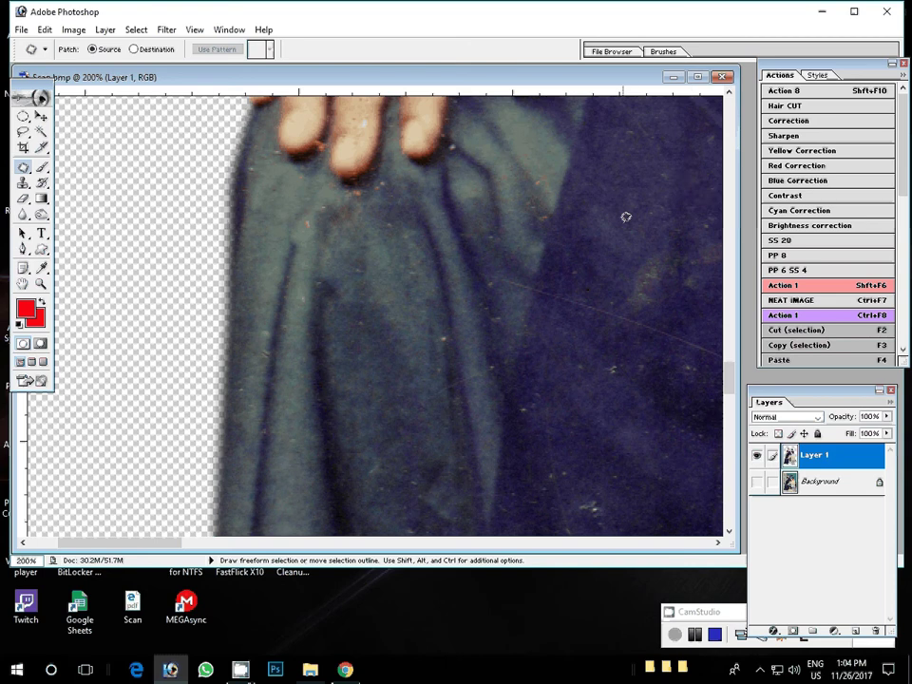
pyautogui.moveTo(591, 203)
pyautogui.mouseDown()
pyautogui.moveTo(581, 268)
pyautogui.moveTo(604, 360)
pyautogui.moveTo(417, 120)
pyautogui.mouseUp()
# Step: Patch a scratch on the dark blue cloth with clean nearby fabric
pyautogui.moveTo(432, 190)
pyautogui.mouseDown()
pyautogui.moveTo(417, 141)
pyautogui.moveTo(418, 152)
pyautogui.mouseUp()
pyautogui.click(387, 330)
pyautogui.moveTo(386, 331)
pyautogui.mouseDown()
pyautogui.moveTo(429, 293)
pyautogui.moveTo(584, 298)
pyautogui.mouseUp()
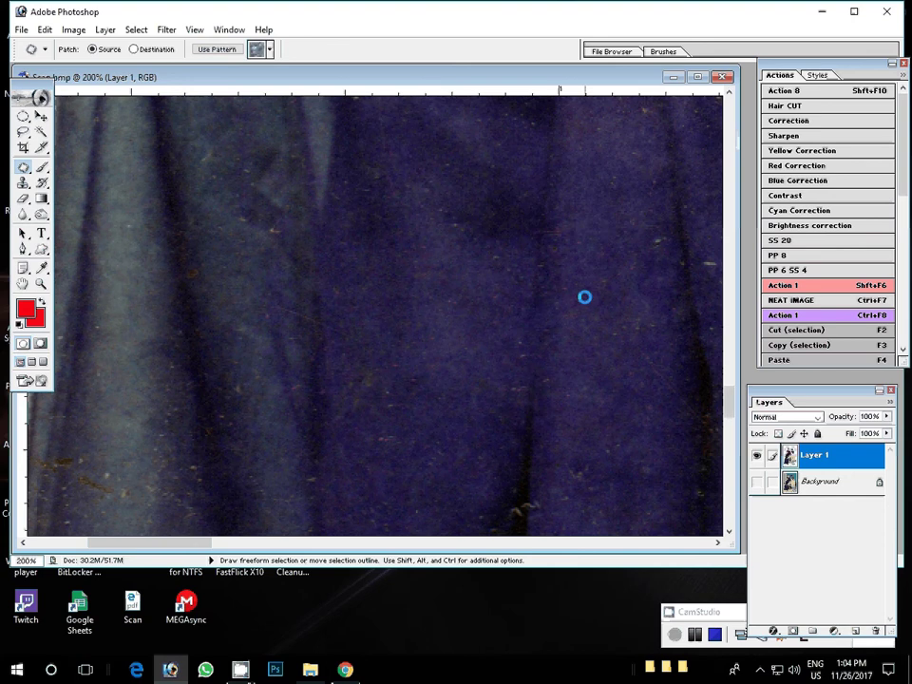
pyautogui.press('Return')
pyautogui.moveTo(664, 254); pyautogui.dragTo(661, 216)
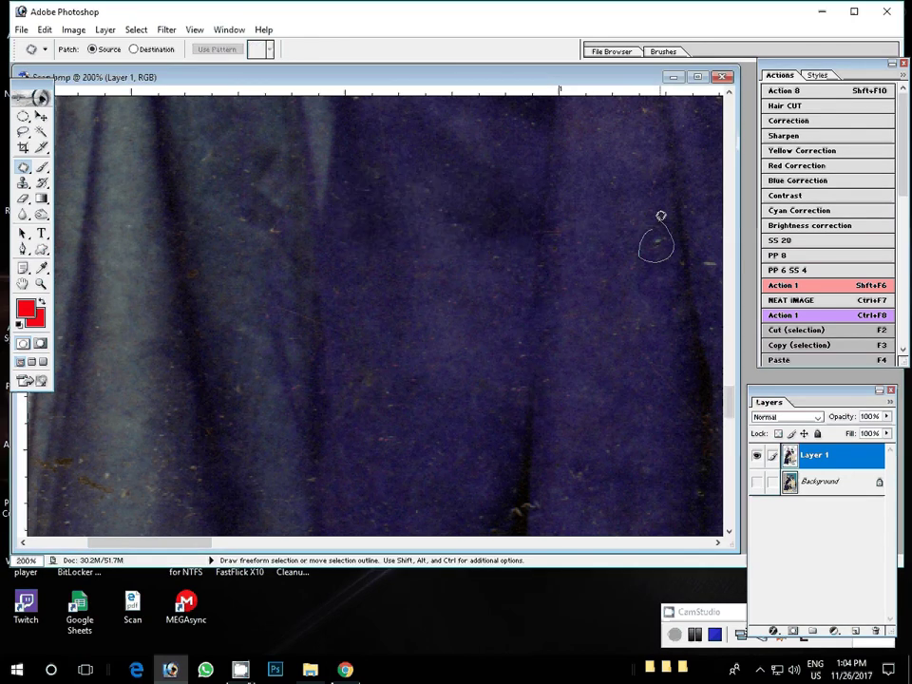
# Step: Patch the speck near the right edge and a dark speck on the cloth
pyautogui.moveTo(581, 300); pyautogui.dragTo(476, 300)
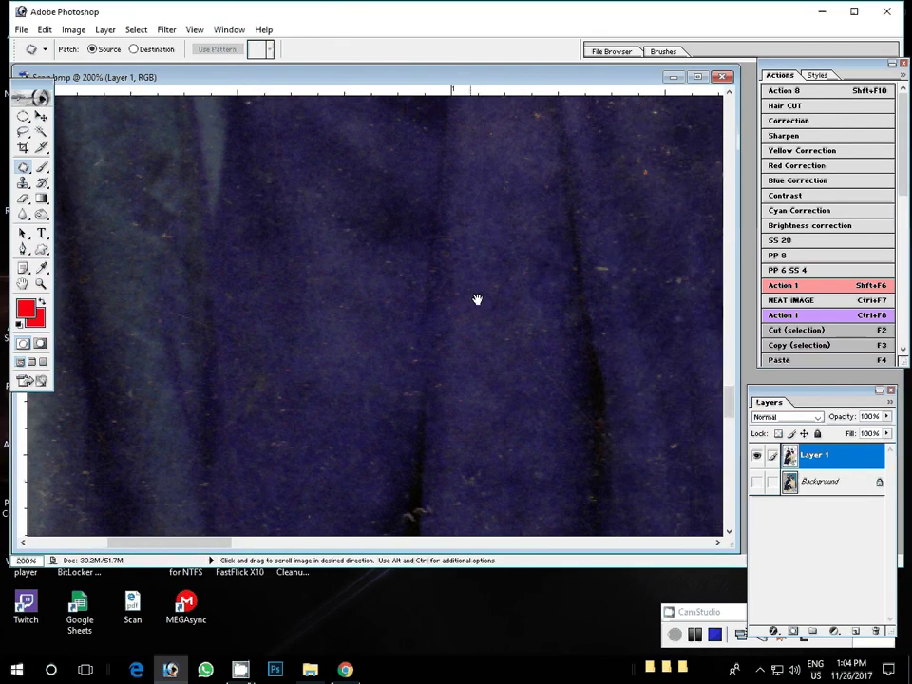
pyautogui.moveTo(476, 300); pyautogui.dragTo(356, 300)
pyautogui.moveTo(567, 271); pyautogui.dragTo(571, 276)
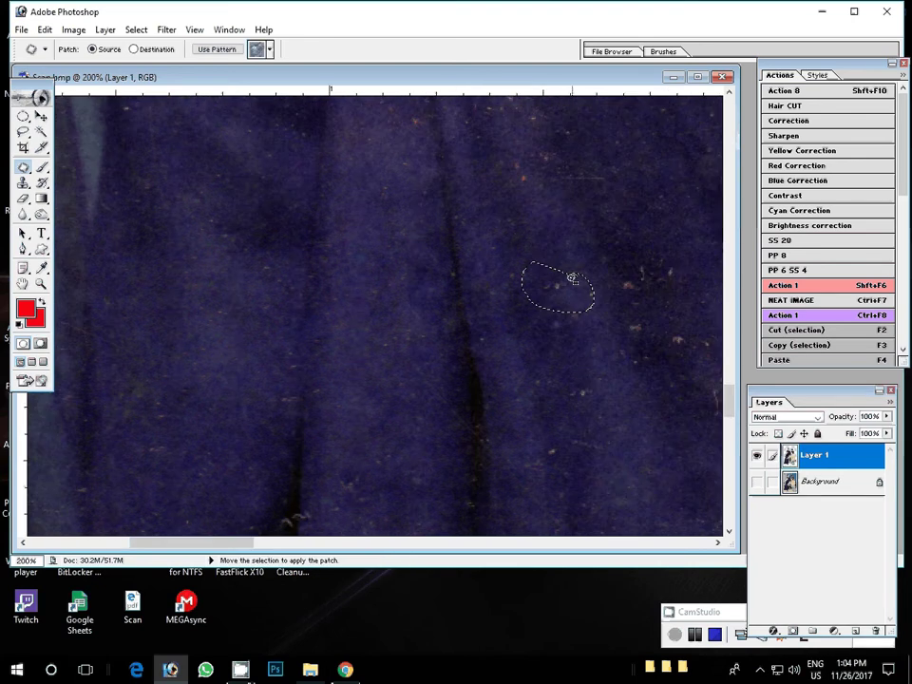
pyautogui.moveTo(631, 256)
pyautogui.mouseDown()
pyautogui.moveTo(658, 345)
pyautogui.moveTo(676, 353)
pyautogui.moveTo(593, 162)
pyautogui.mouseUp()
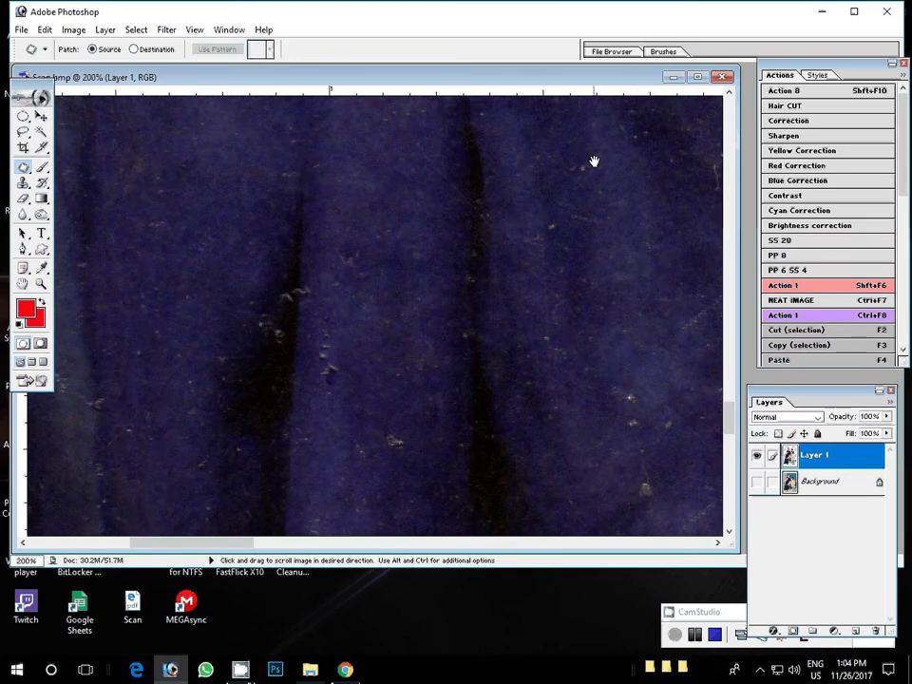
pyautogui.moveTo(269, 315)
pyautogui.mouseDown()
pyautogui.moveTo(274, 304)
pyautogui.moveTo(322, 291)
pyautogui.mouseUp()
pyautogui.moveTo(297, 296); pyautogui.dragTo(371, 449)
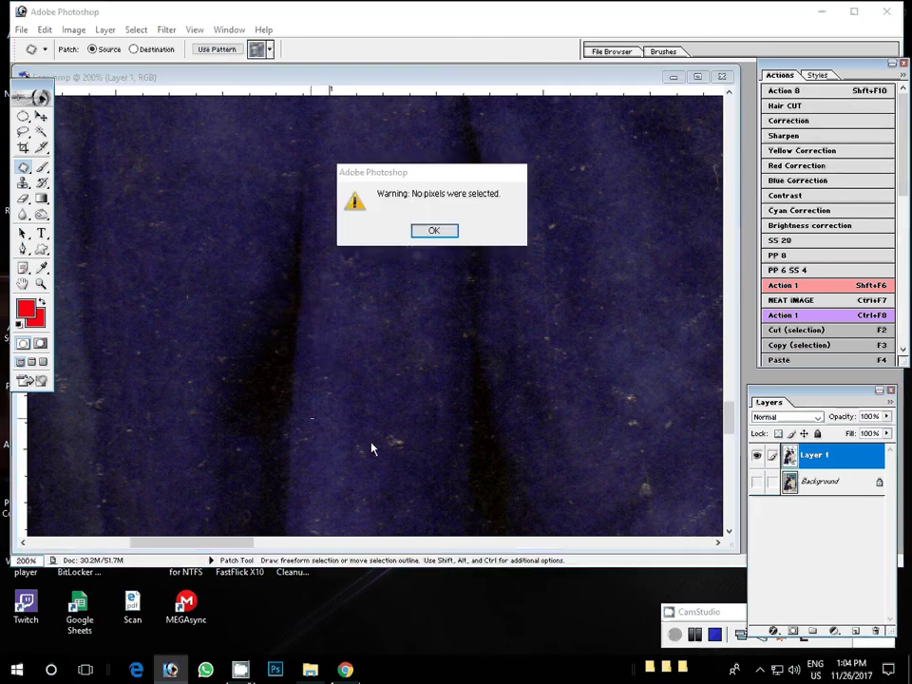
pyautogui.click(433, 231)
# Step: Patch the small spots in the lower middle and lower right of the cloth
pyautogui.moveTo(390, 427); pyautogui.dragTo(393, 432)
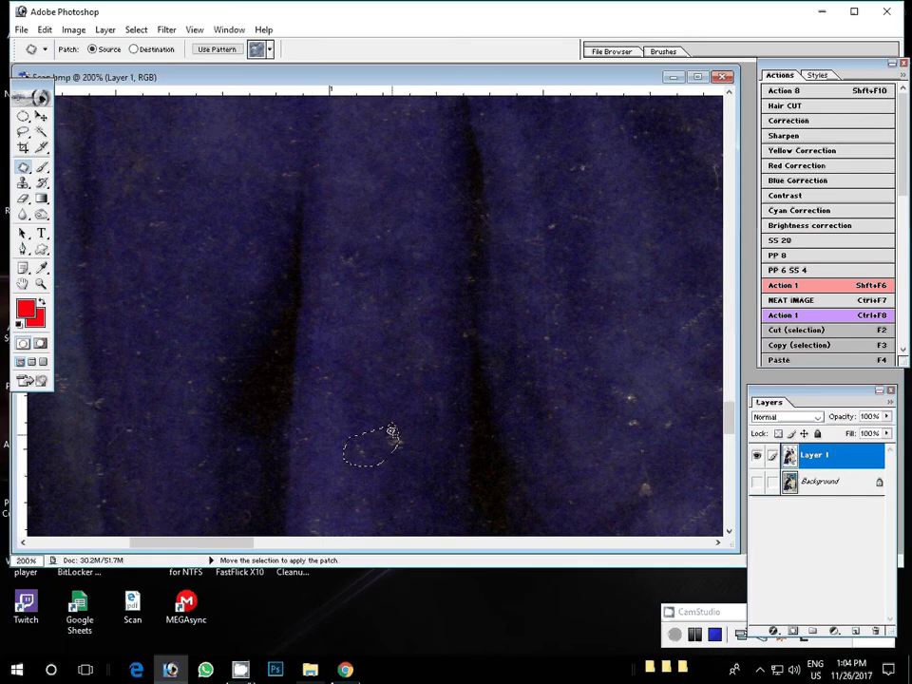
pyautogui.click(399, 436)
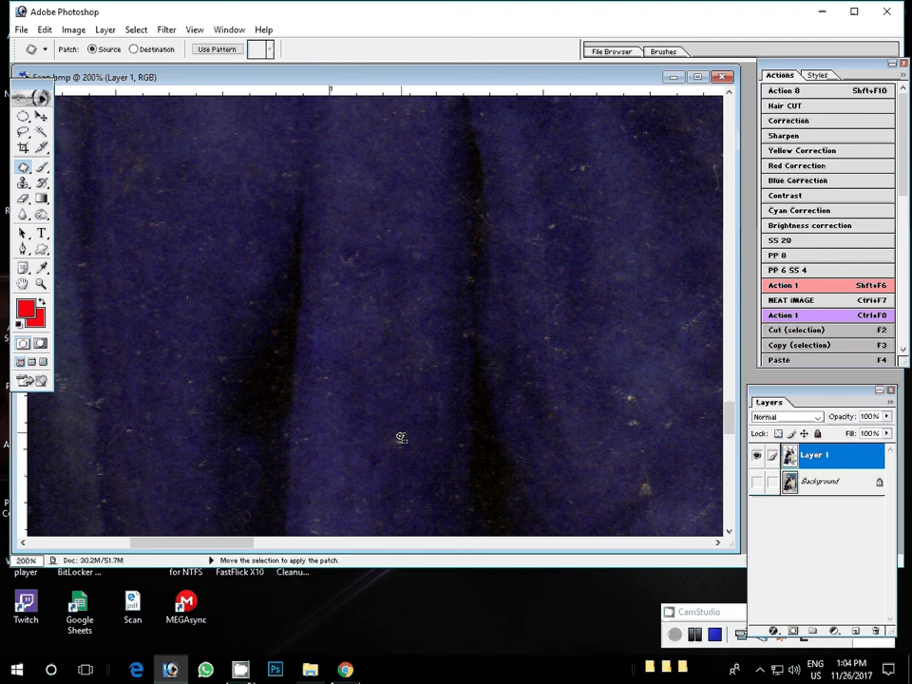
pyautogui.moveTo(401, 437); pyautogui.dragTo(393, 443)
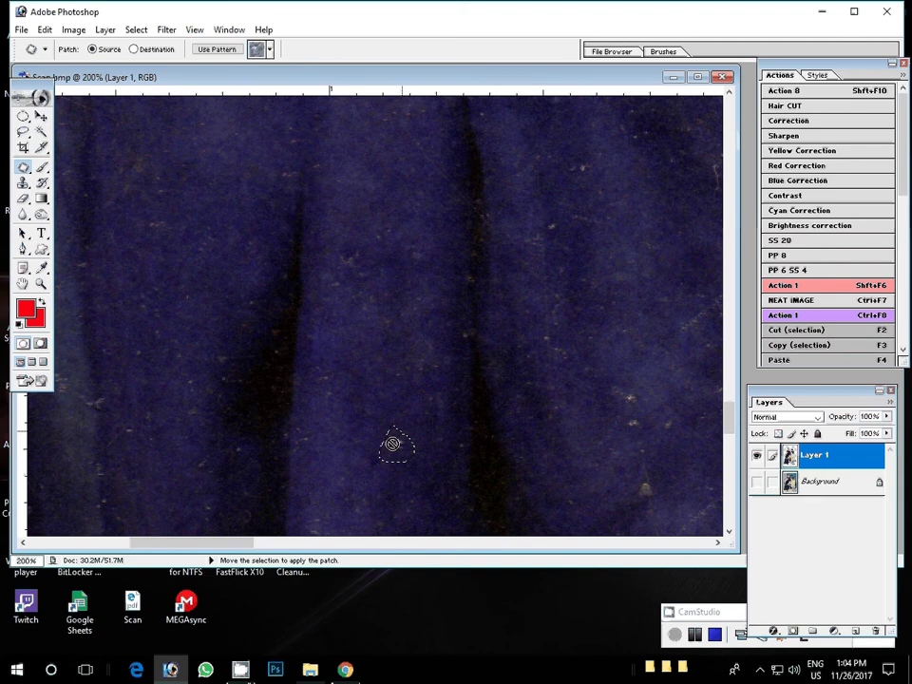
pyautogui.click(400, 443)
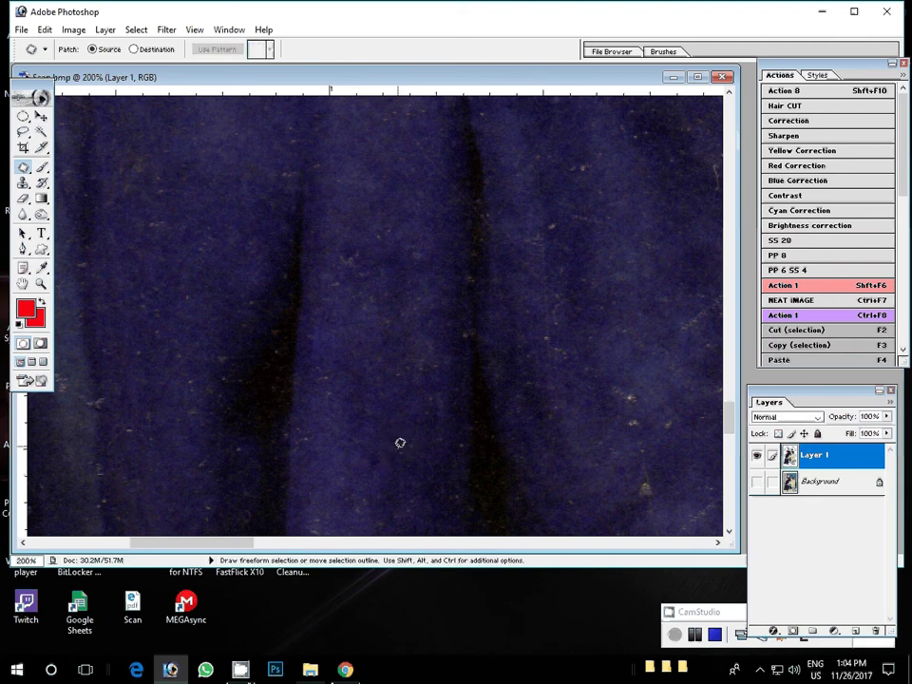
pyautogui.moveTo(622, 384)
pyautogui.mouseDown()
pyautogui.moveTo(643, 433)
pyautogui.moveTo(675, 429)
pyautogui.mouseUp()
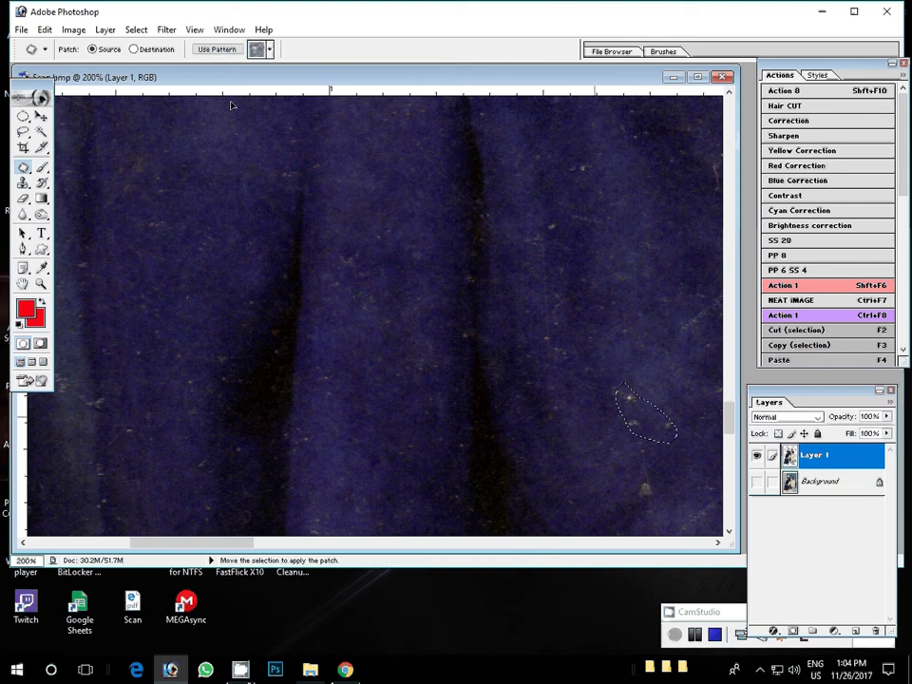
pyautogui.click(639, 465)
pyautogui.moveTo(639, 485); pyautogui.dragTo(636, 478)
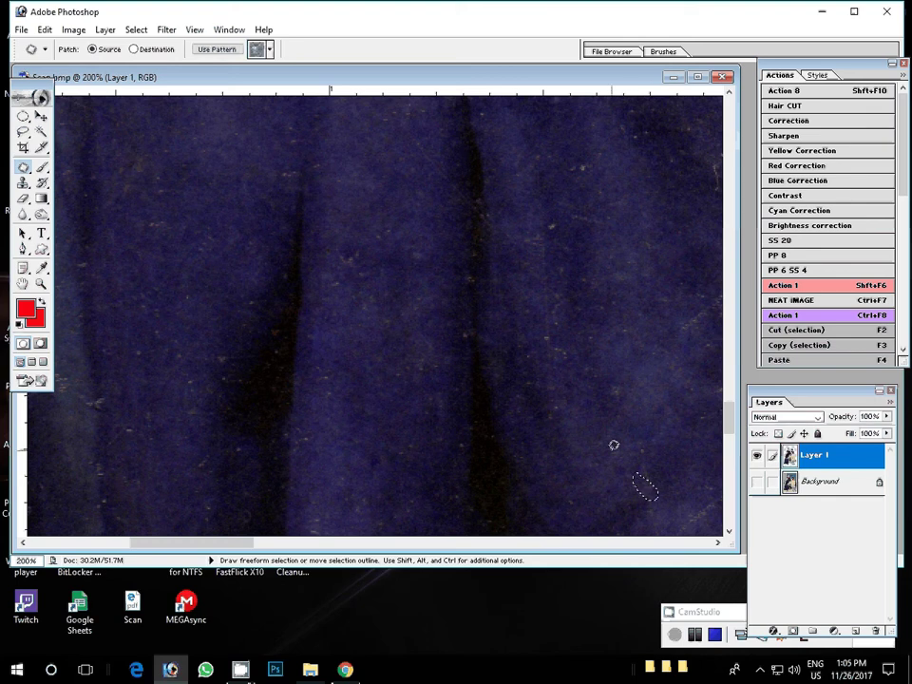
pyautogui.click(41, 120)
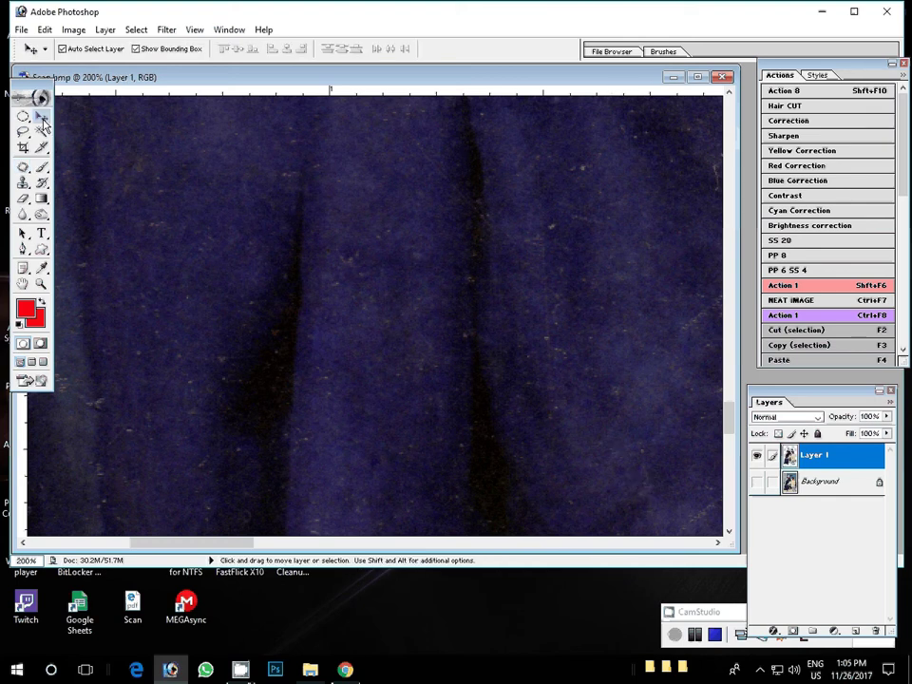
# Step: Zoom in from the full photo to the mother's saree at 100%
pyautogui.press('z')
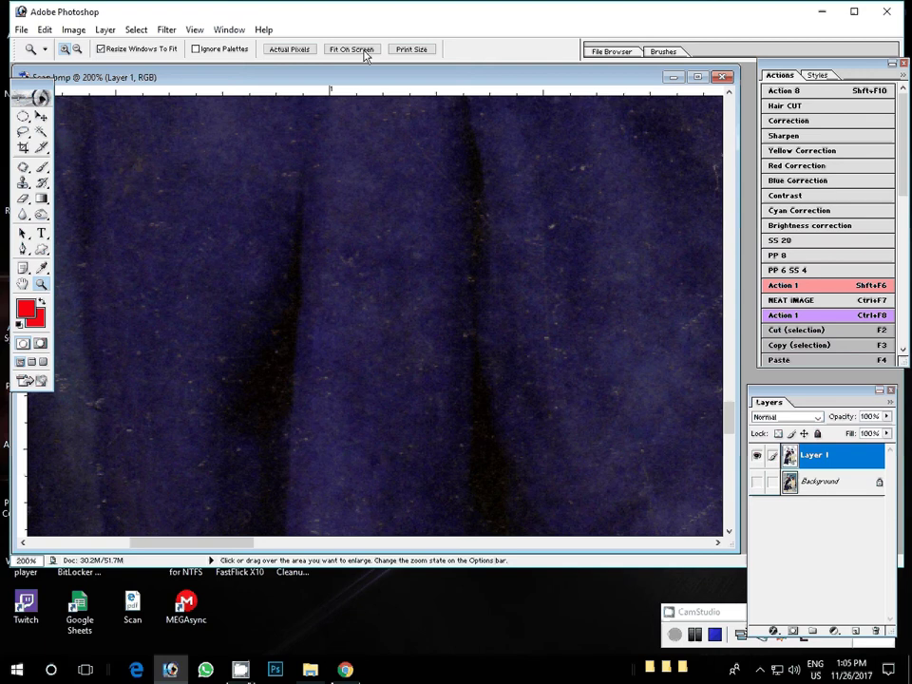
pyautogui.click(362, 51)
pyautogui.moveTo(137, 349); pyautogui.dragTo(204, 306)
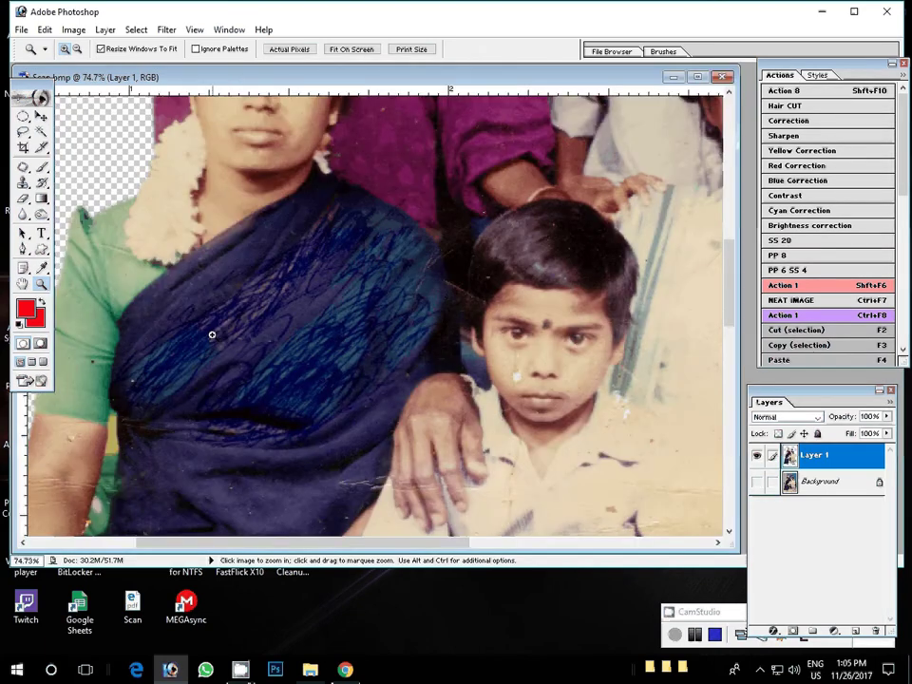
pyautogui.click(211, 333)
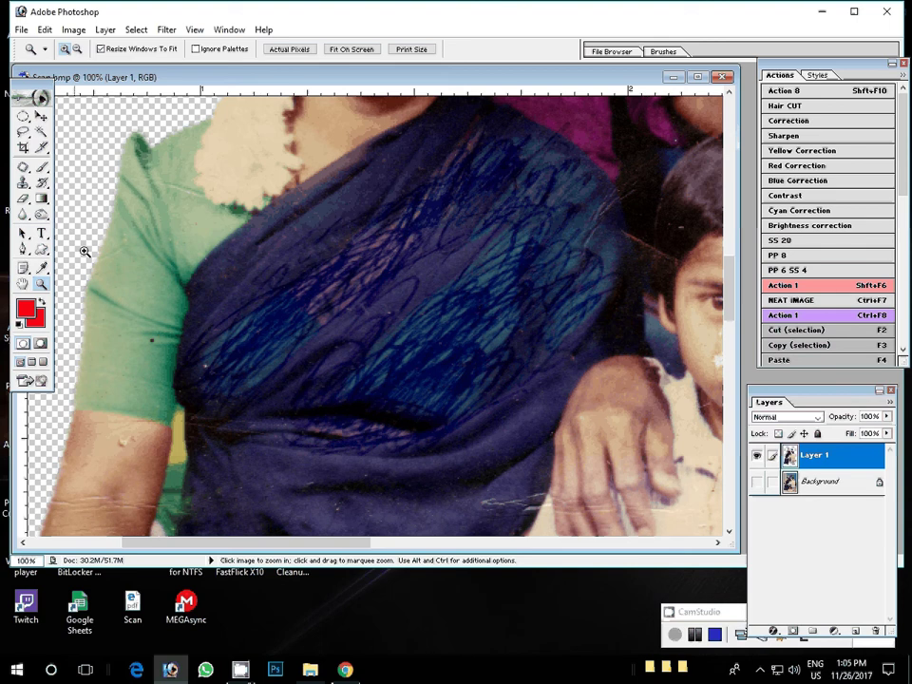
# Step: Outline several scribbled marks on the saree with the Patch tool
pyautogui.press('j')
pyautogui.moveTo(470, 238)
pyautogui.mouseDown()
pyautogui.moveTo(447, 264)
pyautogui.moveTo(258, 258)
pyautogui.mouseUp()
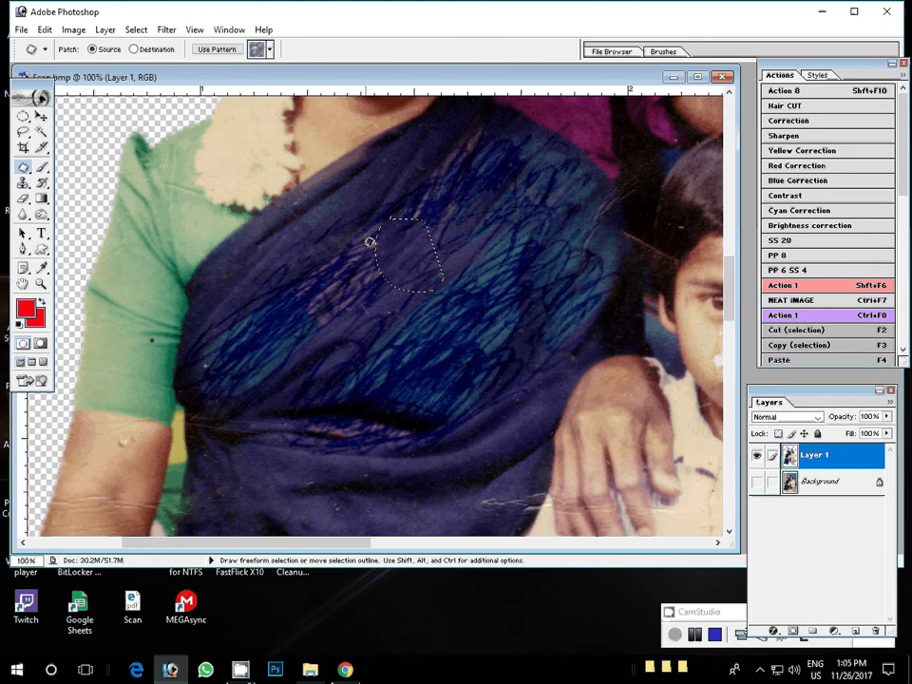
pyautogui.moveTo(371, 242)
pyautogui.mouseDown()
pyautogui.moveTo(360, 244)
pyautogui.moveTo(360, 306)
pyautogui.moveTo(321, 293)
pyautogui.mouseUp()
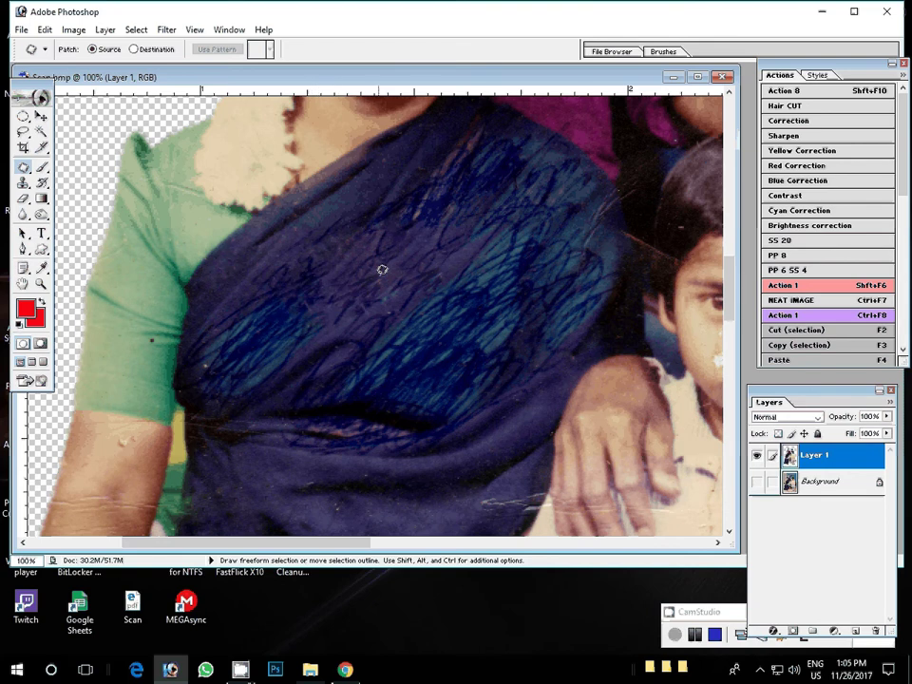
pyautogui.moveTo(389, 238); pyautogui.dragTo(410, 277)
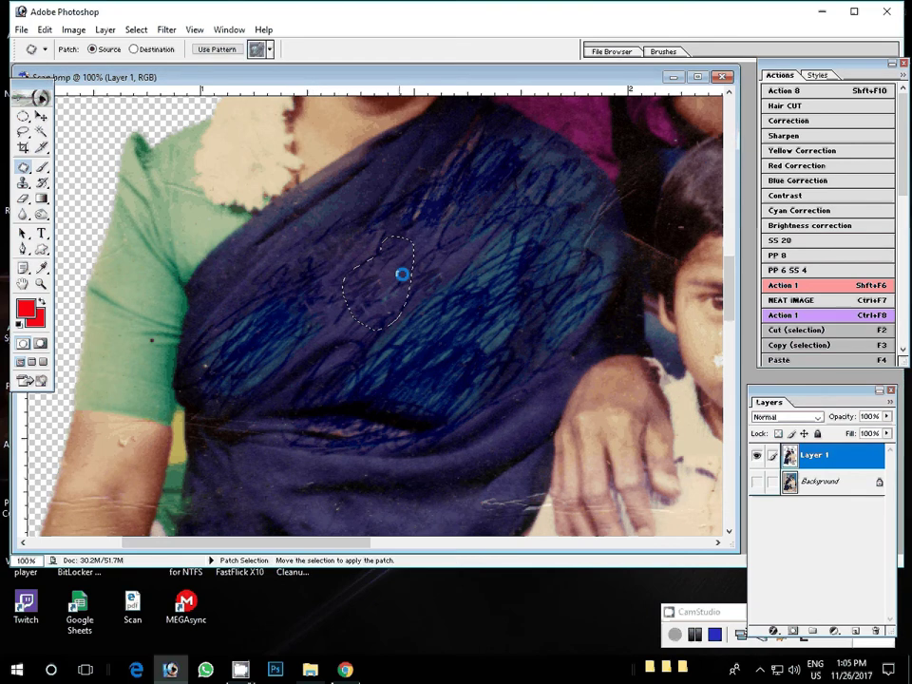
pyautogui.moveTo(417, 164); pyautogui.dragTo(446, 164)
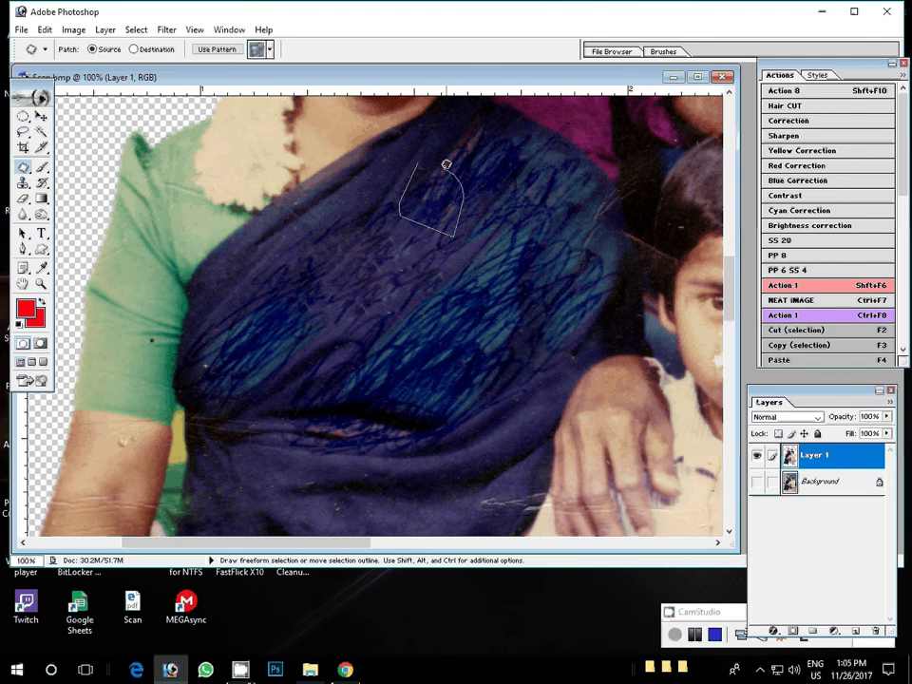
pyautogui.scroll(2, 466, 198)
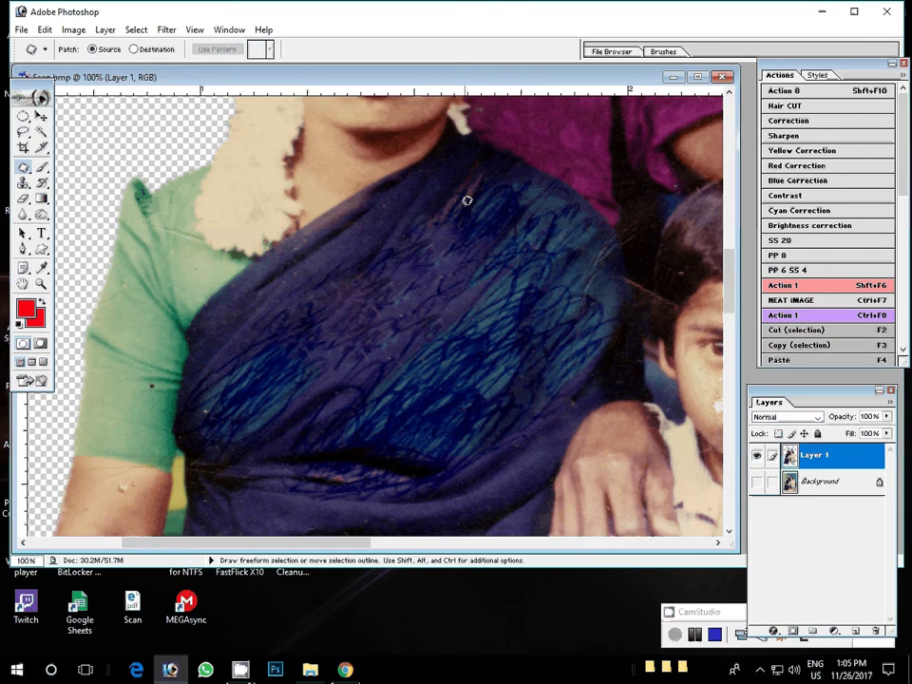
pyautogui.moveTo(432, 212); pyautogui.dragTo(401, 296)
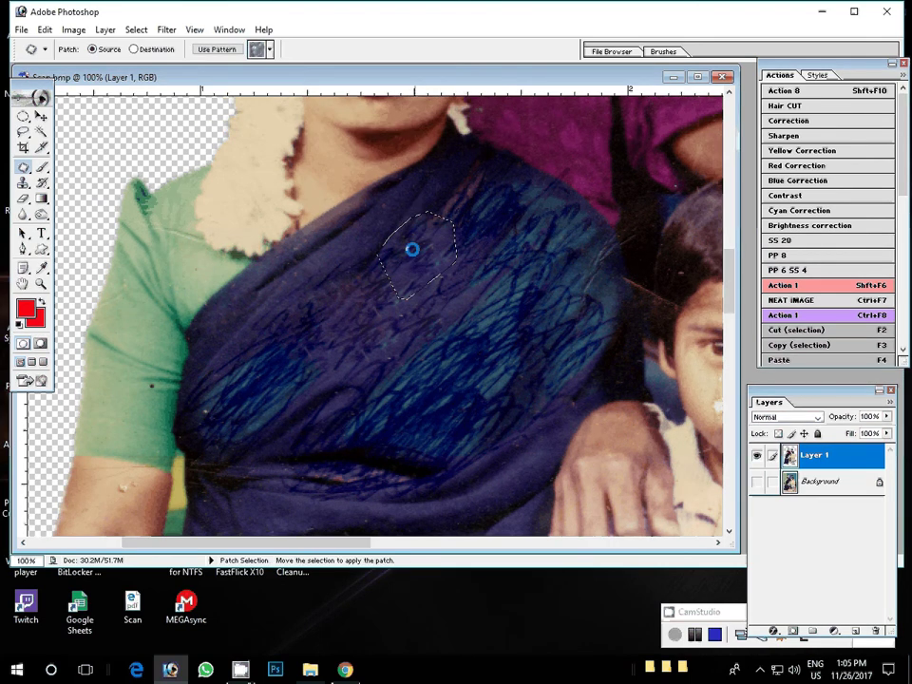
pyautogui.scroll(-5, 456, 249)
pyautogui.scroll(-2, 501, 248)
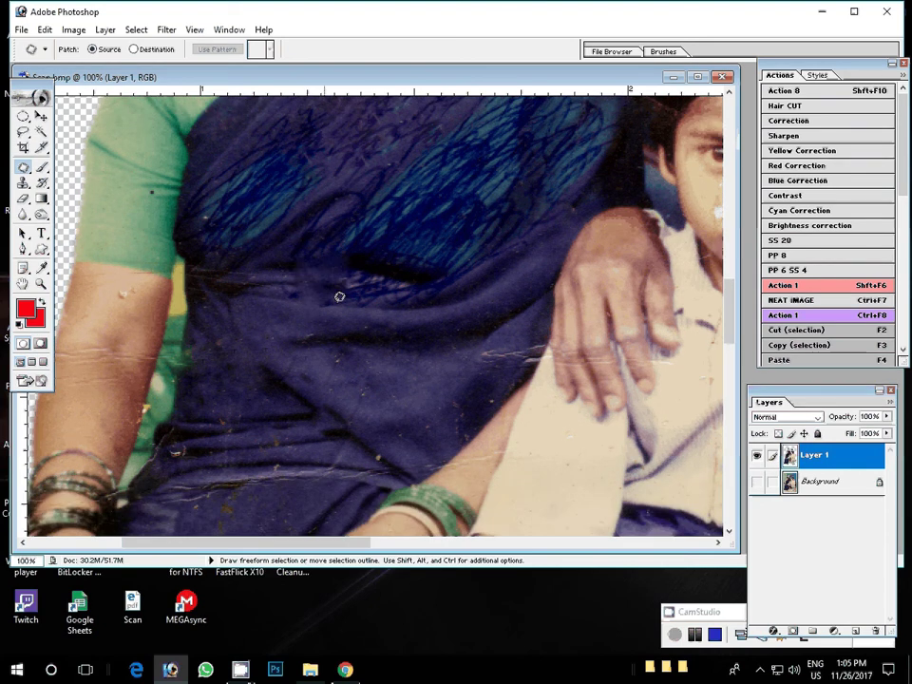
# Step: Patch worn, marked areas of the saree with cleaner fabric and discard a stray patch line
pyautogui.moveTo(339, 297); pyautogui.dragTo(299, 319)
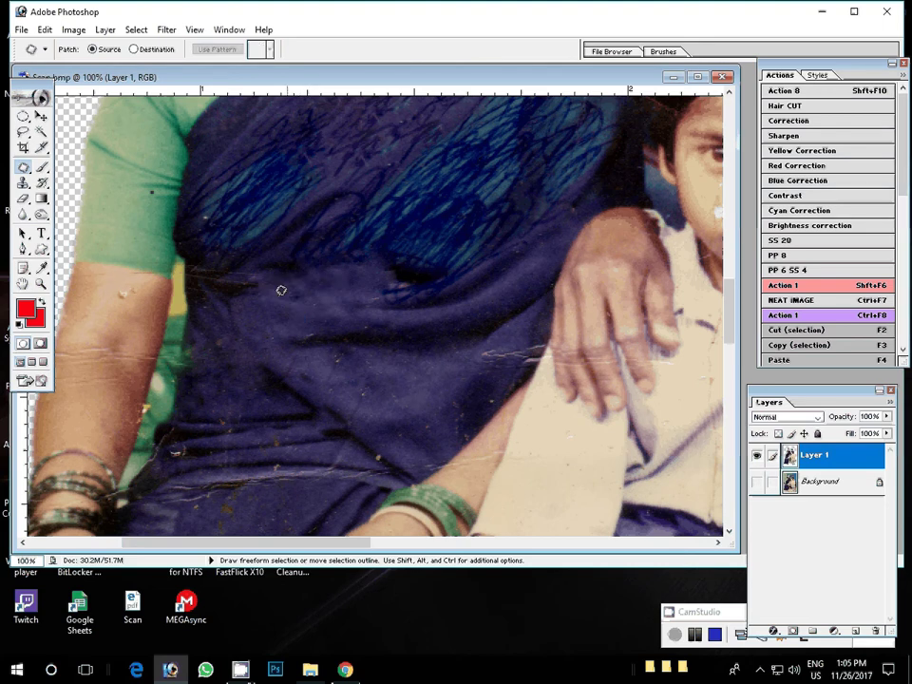
pyautogui.moveTo(300, 275)
pyautogui.mouseDown()
pyautogui.moveTo(326, 299)
pyautogui.moveTo(318, 228)
pyautogui.mouseUp()
pyautogui.moveTo(437, 263)
pyautogui.mouseDown()
pyautogui.moveTo(471, 291)
pyautogui.moveTo(499, 341)
pyautogui.mouseUp()
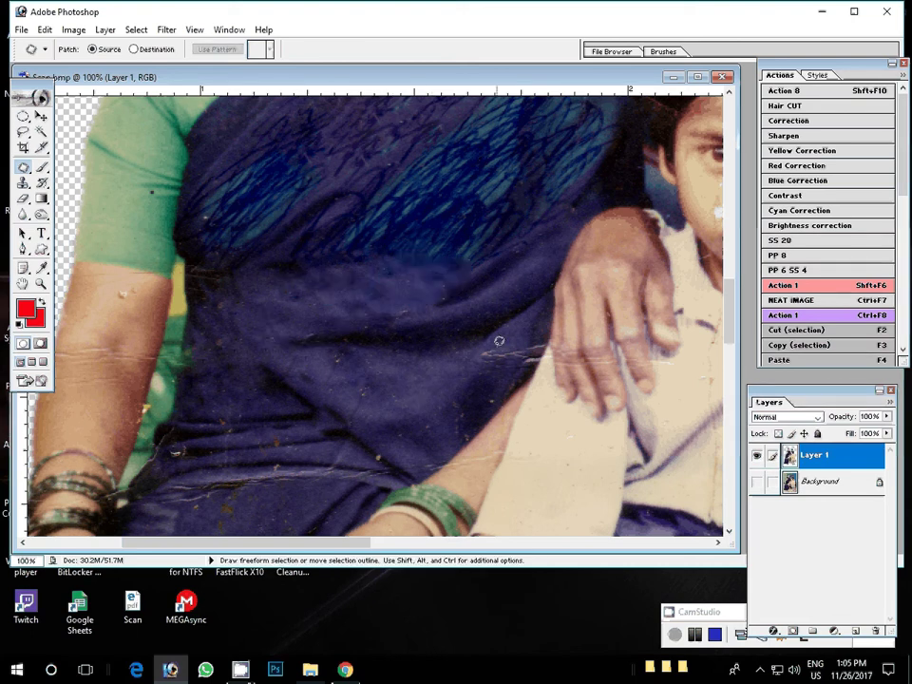
pyautogui.scroll(3, 421, 313)
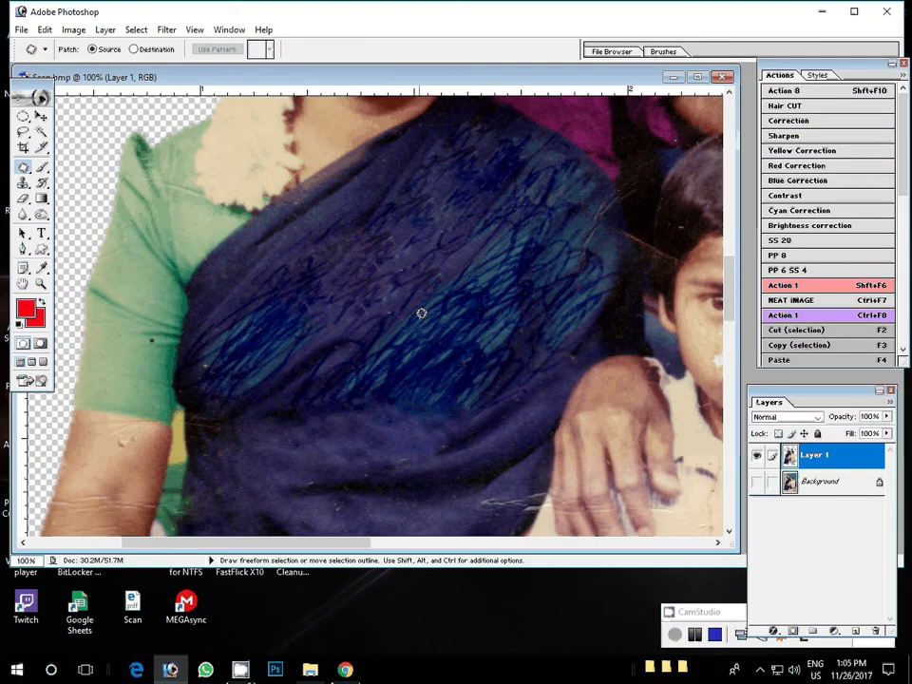
pyautogui.scroll(2, 421, 314)
pyautogui.moveTo(173, 265); pyautogui.dragTo(202, 275)
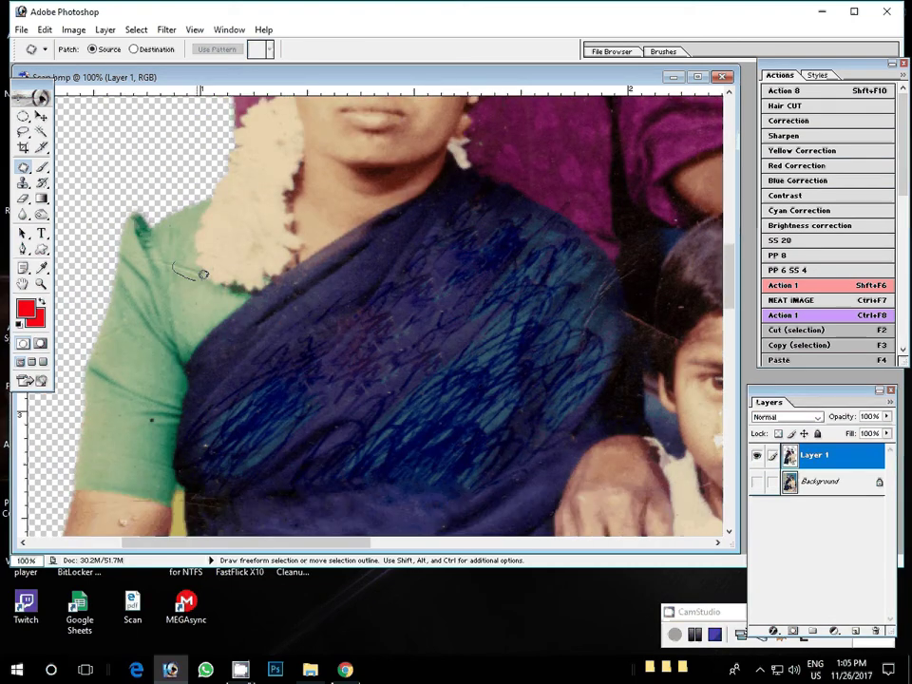
pyautogui.click(154, 254)
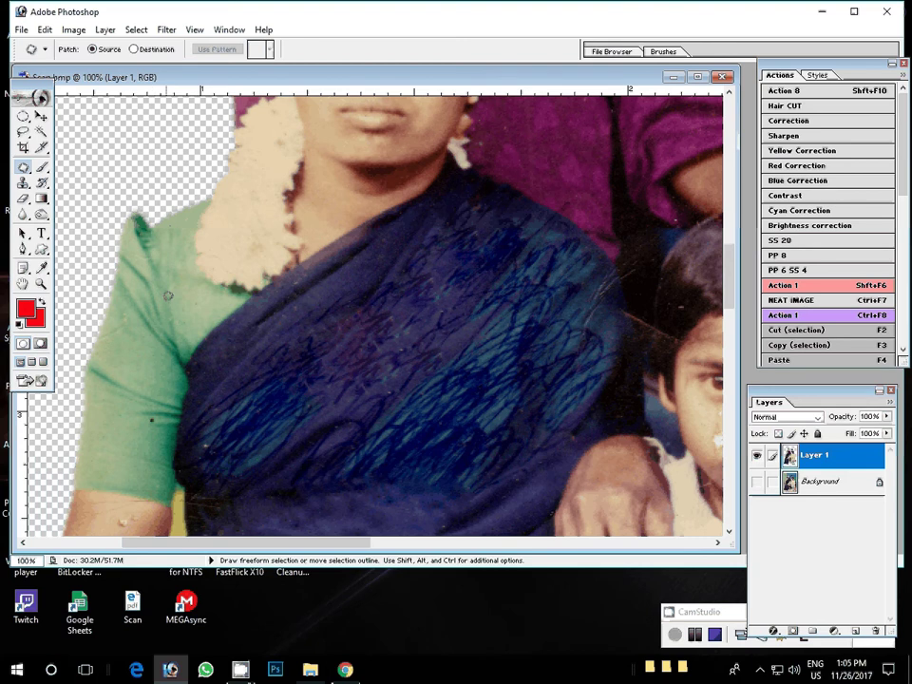
# Step: Discard a sleeve patch outline, then try and drop outlines on a saree scratch and spot
pyautogui.scroll(-3, 167, 296)
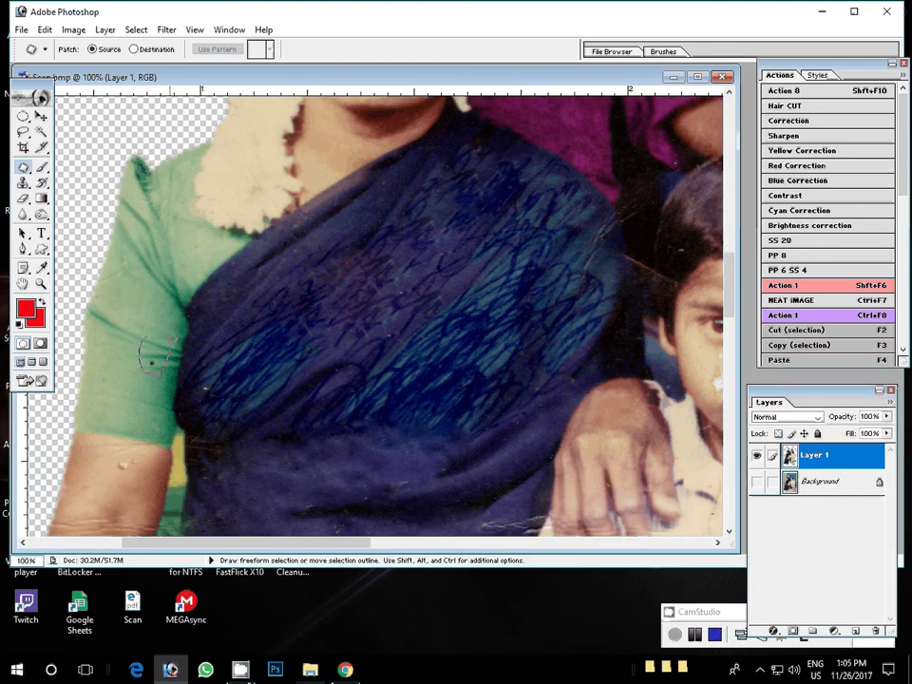
pyautogui.click(121, 313)
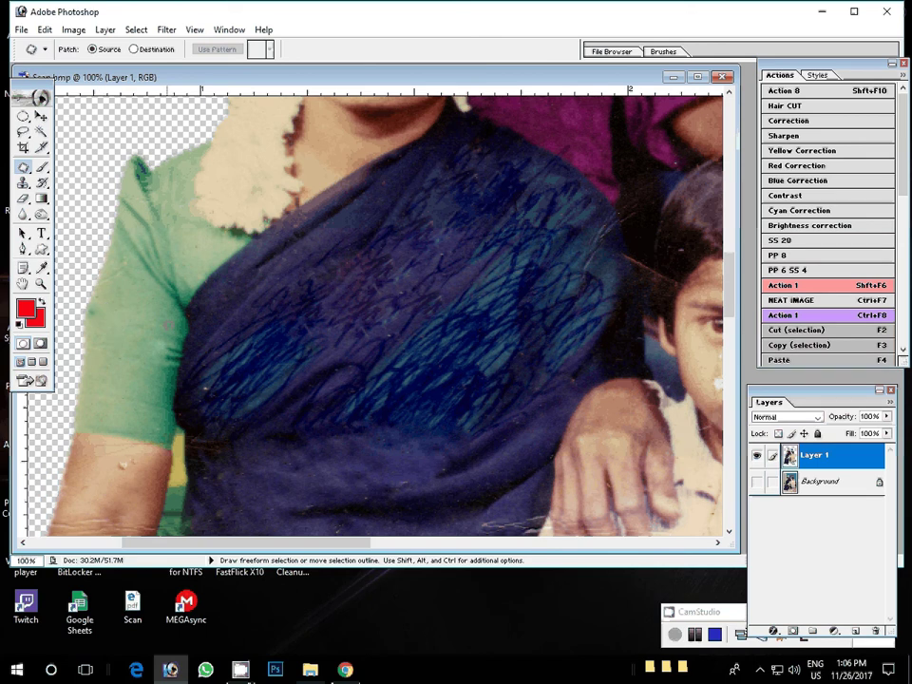
pyautogui.scroll(-3, 124, 321)
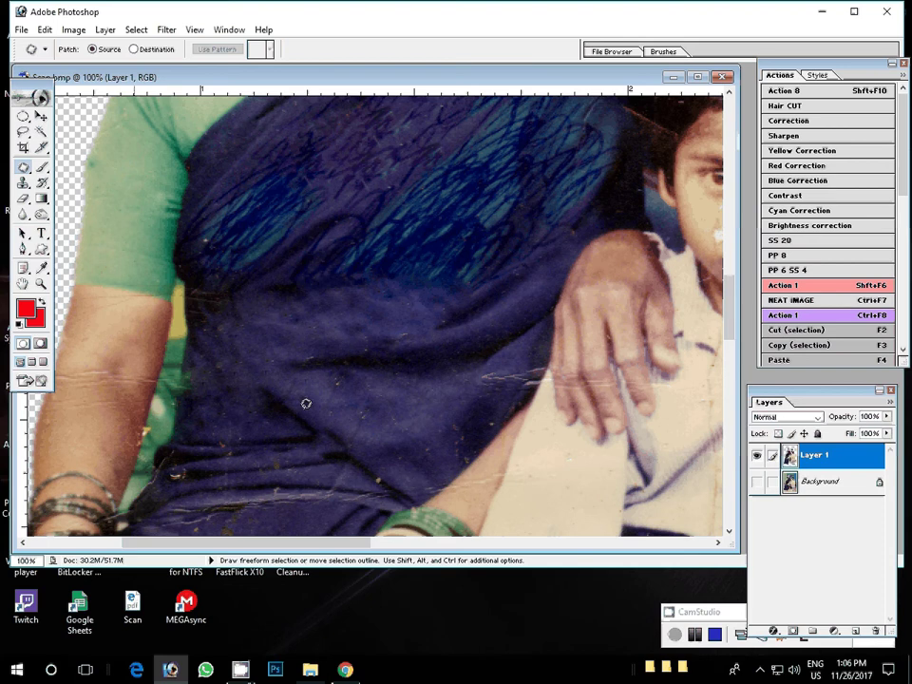
pyautogui.moveTo(467, 375); pyautogui.dragTo(469, 387)
pyautogui.hotkey('ctrl', 'd')
pyautogui.scroll(-4, 273, 369)
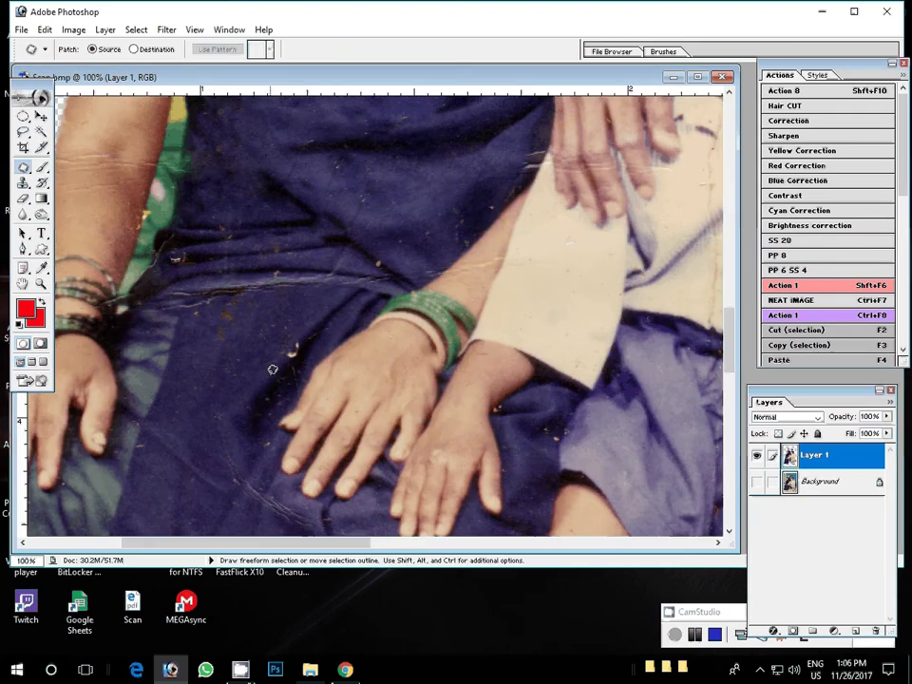
pyautogui.moveTo(272, 369); pyautogui.dragTo(253, 353)
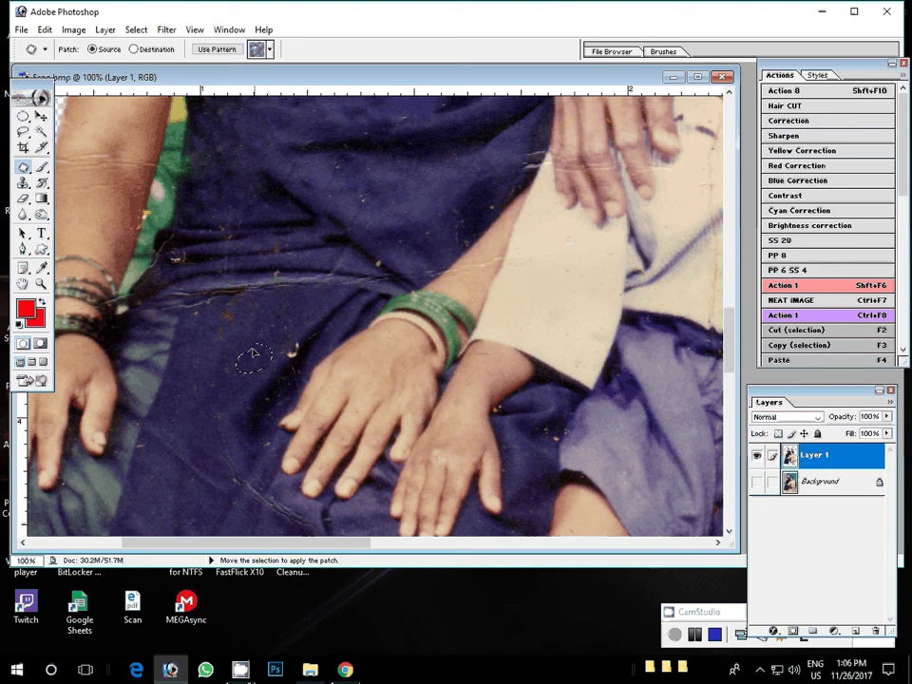
pyautogui.hotkey('ctrl', 'd')
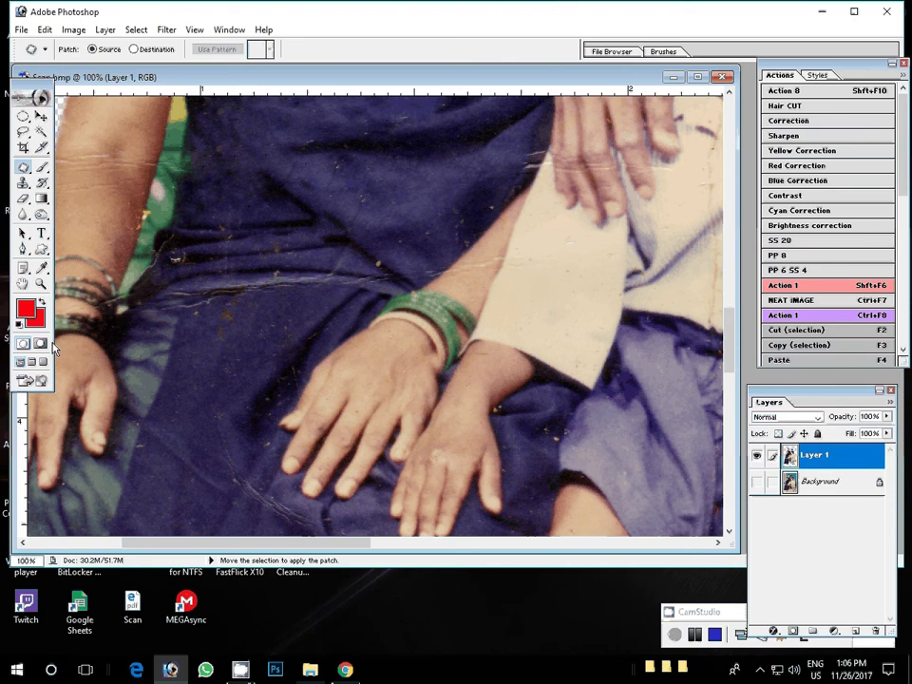
# Step: Zoom onto the stained lower lungi and ready the Clone Stamp at brush size 80
pyautogui.press('z')
pyautogui.click(350, 49)
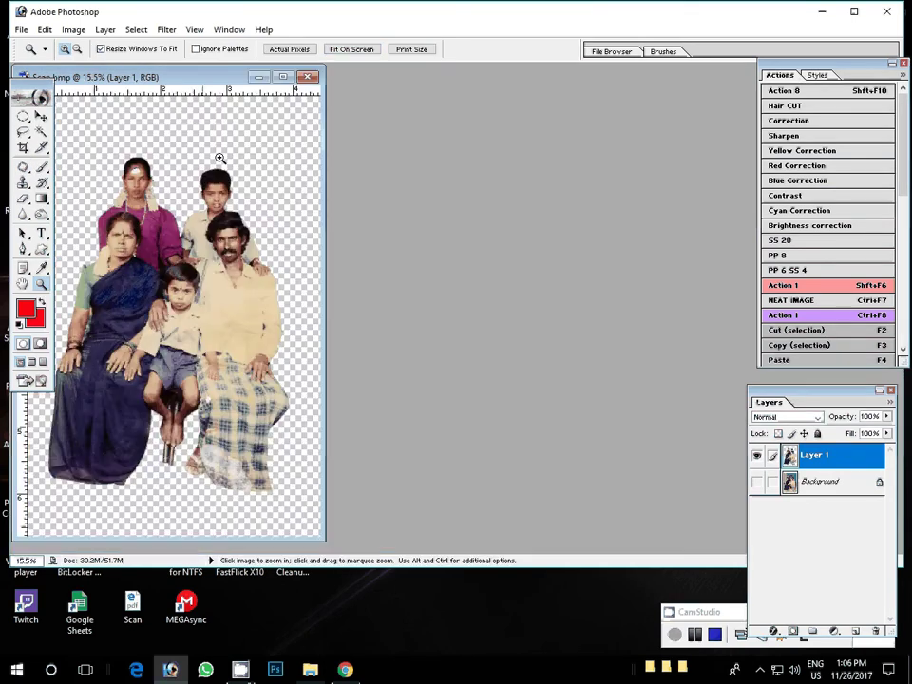
pyautogui.moveTo(171, 425); pyautogui.dragTo(297, 508)
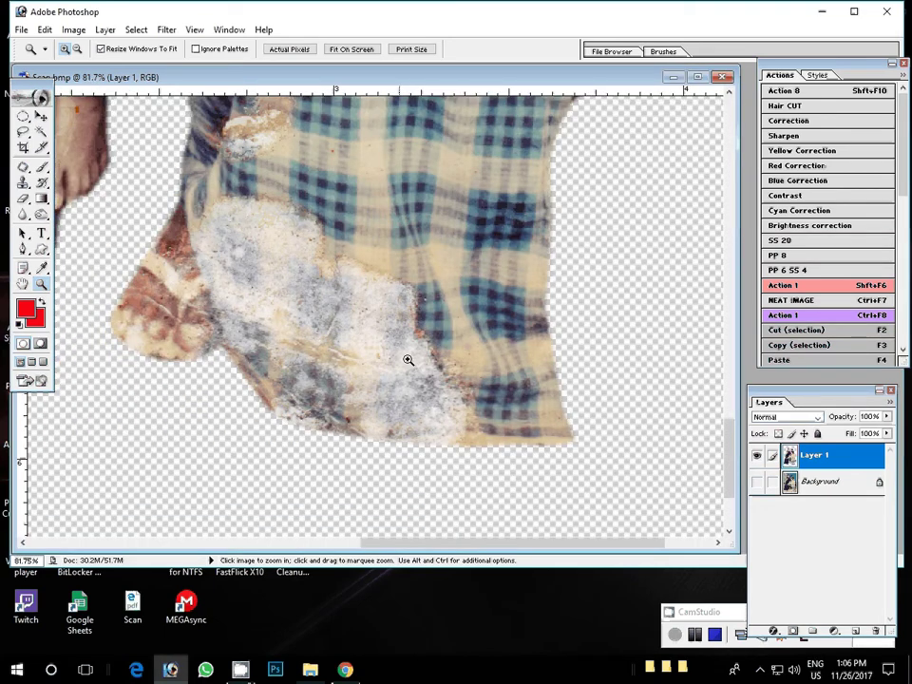
pyautogui.press('s')
pyautogui.scroll(2, 313, 217)
pyautogui.press(']')
pyautogui.press(']')
pyautogui.press(']')
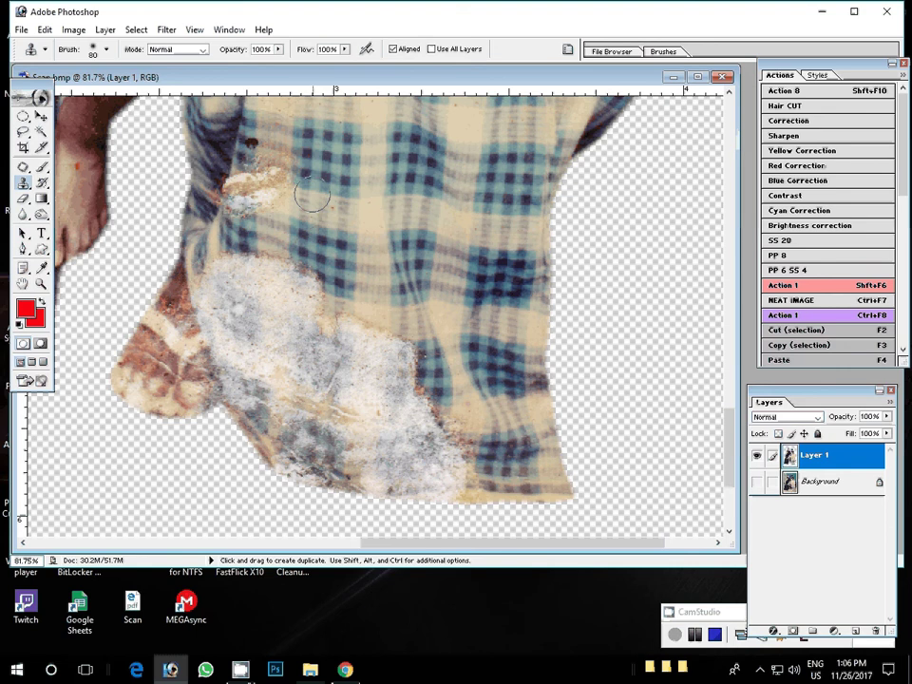
# Step: Sample clean plaid and clone it over the upper part of the white lungi stain
pyautogui.moveTo(275, 166); pyautogui.dragTo(239, 194)
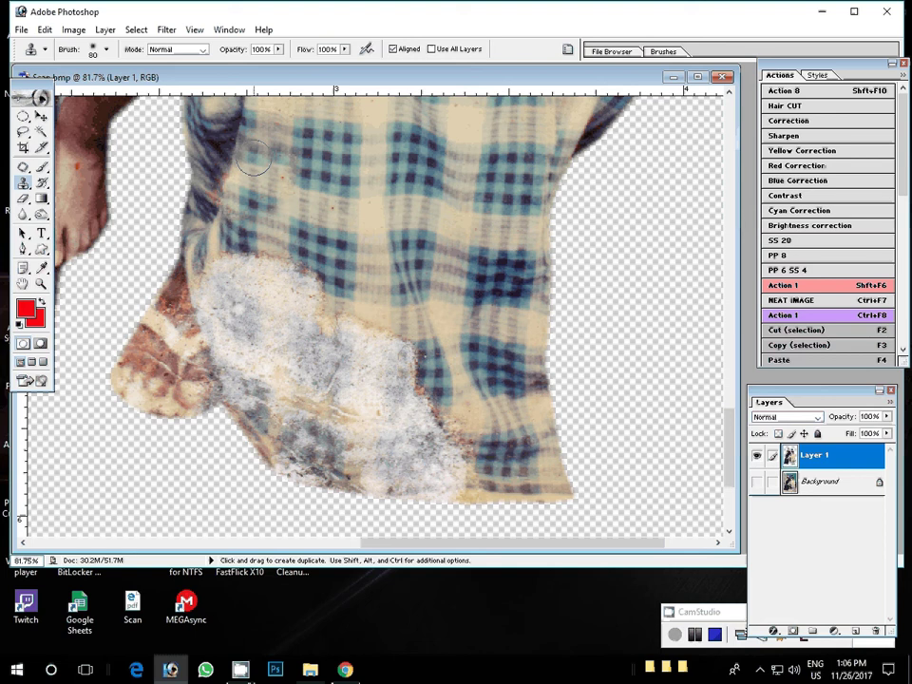
pyautogui.press('alt')
pyautogui.keyDown('alt'); pyautogui.click(323, 252); pyautogui.keyUp('alt')
pyautogui.press('alt')
pyautogui.keyDown('alt'); pyautogui.click(406, 245); pyautogui.keyUp('alt')
pyautogui.moveTo(350, 324)
pyautogui.mouseDown()
pyautogui.moveTo(318, 337)
pyautogui.moveTo(305, 300)
pyautogui.moveTo(267, 327)
pyautogui.moveTo(253, 255)
pyautogui.moveTo(213, 296)
pyautogui.moveTo(240, 377)
pyautogui.moveTo(289, 419)
pyautogui.mouseUp()
# Step: Clone more plaid over the stain, undoing one bad stroke, and cover its lower edge
pyautogui.keyDown('alt'); pyautogui.click(299, 308); pyautogui.keyUp('alt')
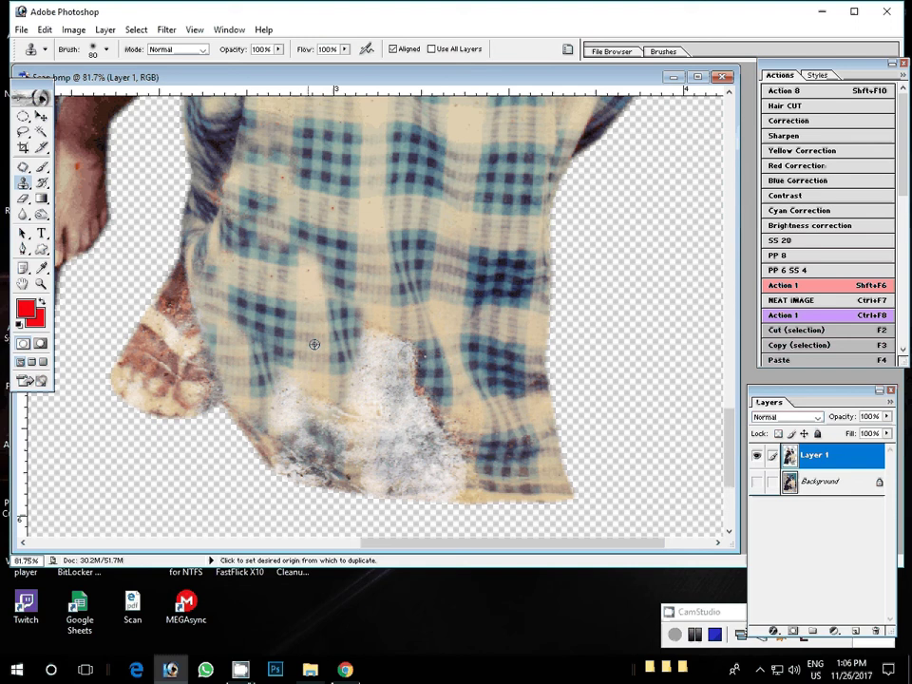
pyautogui.keyDown('alt'); pyautogui.click(373, 288); pyautogui.keyUp('alt')
pyautogui.moveTo(375, 342)
pyautogui.mouseDown()
pyautogui.moveTo(405, 355)
pyautogui.moveTo(383, 406)
pyautogui.moveTo(386, 389)
pyautogui.mouseUp()
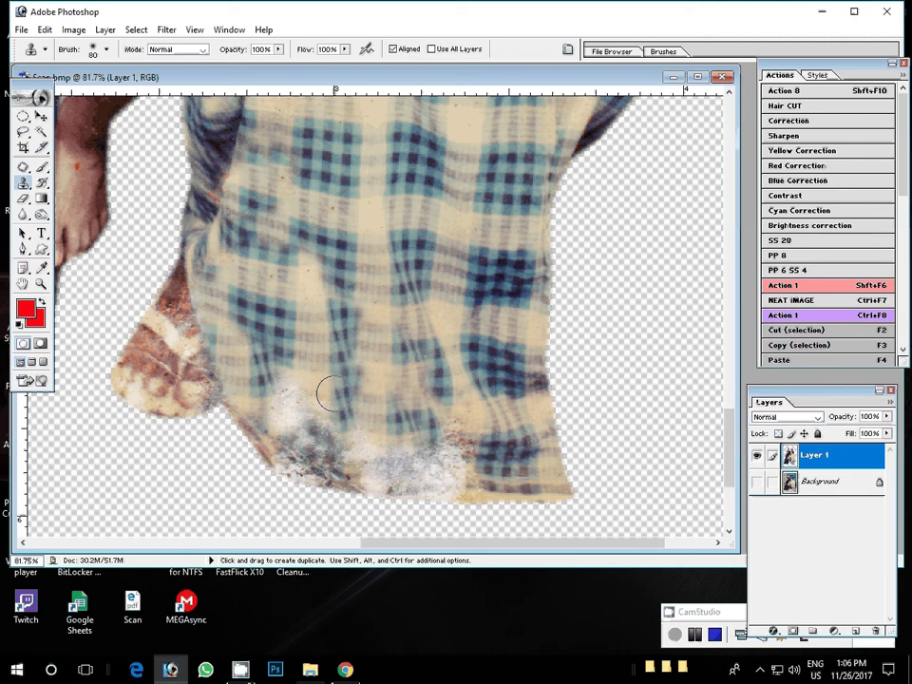
pyautogui.moveTo(331, 393); pyautogui.dragTo(289, 418)
pyautogui.hotkey('ctrl', 'z')
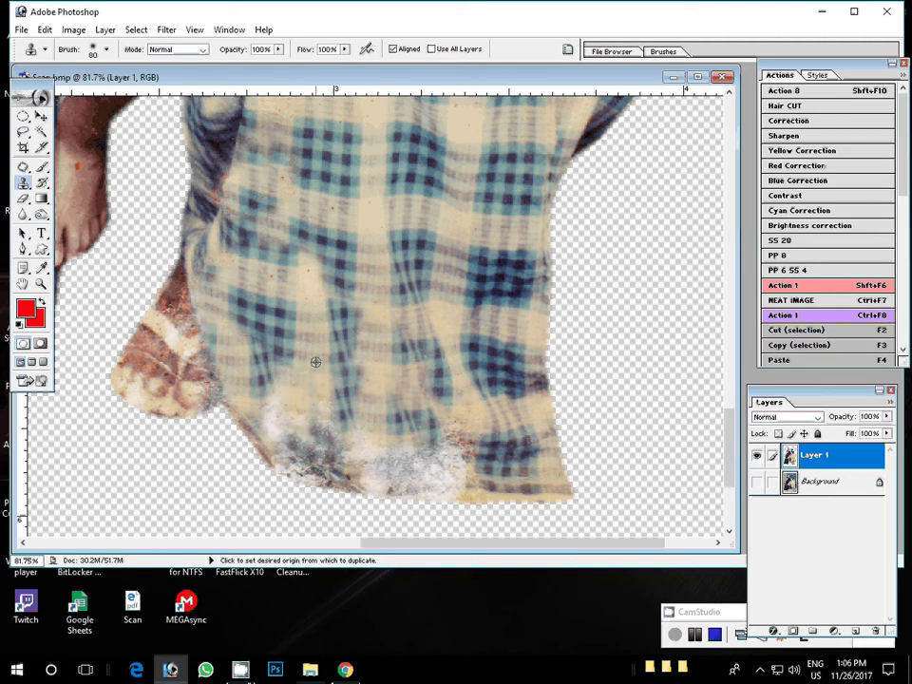
pyautogui.keyDown('alt'); pyautogui.click(315, 362); pyautogui.keyUp('alt')
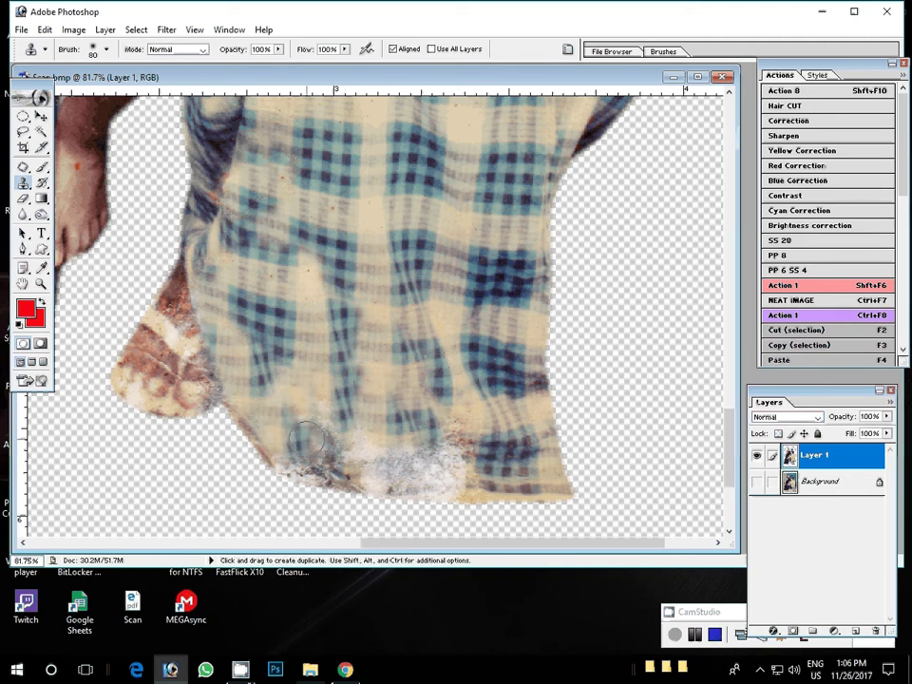
pyautogui.moveTo(304, 438)
pyautogui.mouseDown()
pyautogui.moveTo(308, 462)
pyautogui.moveTo(384, 475)
pyautogui.moveTo(400, 466)
pyautogui.moveTo(442, 471)
pyautogui.moveTo(467, 443)
pyautogui.moveTo(467, 482)
pyautogui.mouseUp()
# Step: Clone checked fabric over marks on the upper lungi, then pan toward the boy in the white shirt
pyautogui.moveTo(446, 353)
pyautogui.mouseDown()
pyautogui.moveTo(313, 432)
pyautogui.moveTo(324, 354)
pyautogui.moveTo(281, 373)
pyautogui.mouseUp()
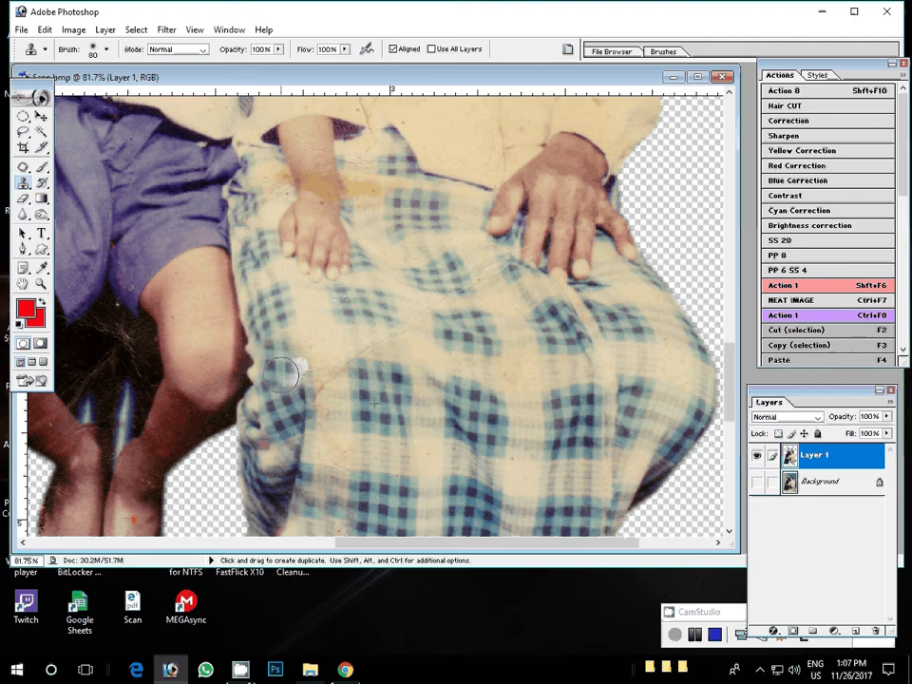
pyautogui.press('alt')
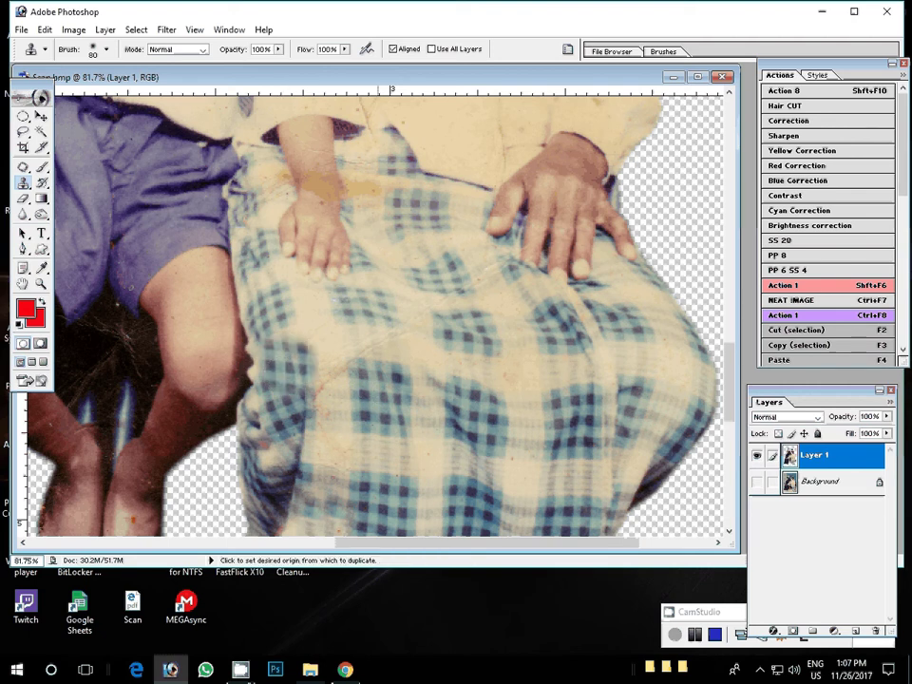
pyautogui.keyDown('alt'); pyautogui.click(363, 340); pyautogui.keyUp('alt')
pyautogui.moveTo(363, 340); pyautogui.dragTo(421, 314)
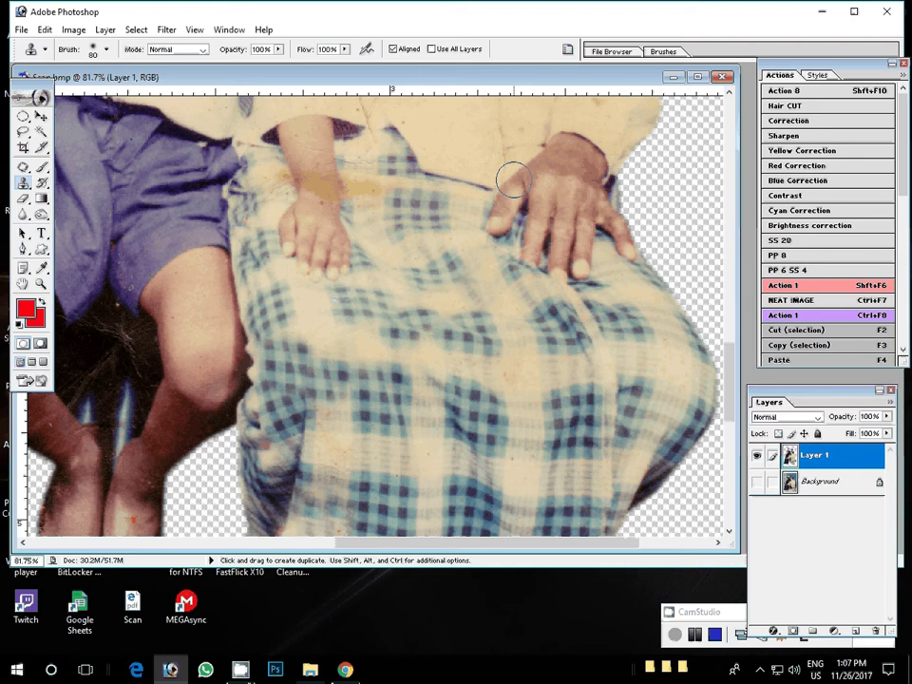
pyautogui.moveTo(85, 283)
pyautogui.mouseDown()
pyautogui.moveTo(442, 236)
pyautogui.moveTo(450, 340)
pyautogui.moveTo(386, 416)
pyautogui.mouseUp()
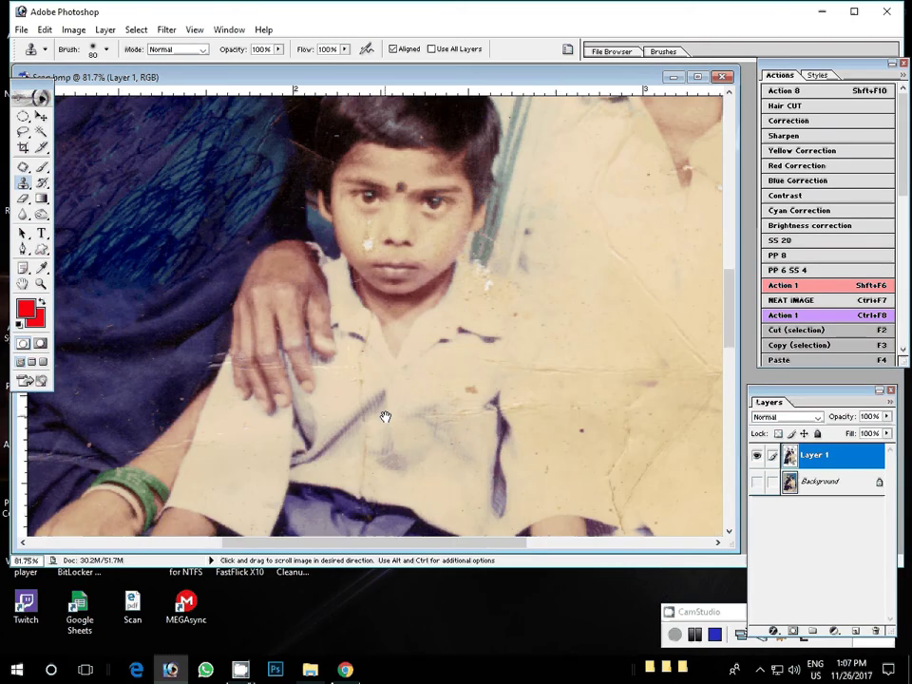
# Step: Zoom in close on the boy's face
pyautogui.press('z')
pyautogui.moveTo(341, 202); pyautogui.dragTo(456, 350)
pyautogui.click(220, 201)
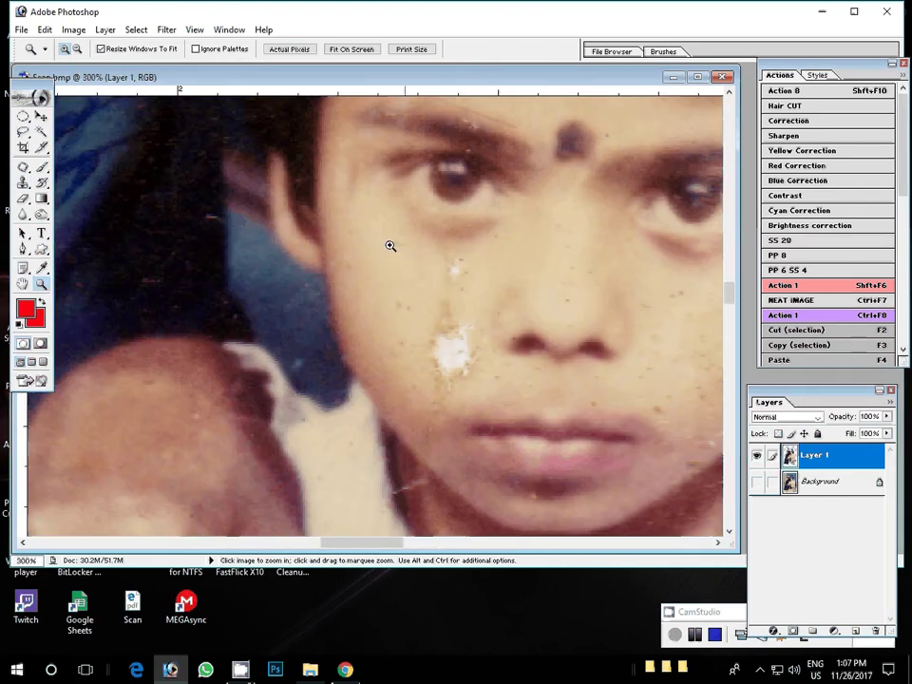
# Step: Outline a cheek area with the Patch tool, dismissing the no-pixels warning
pyautogui.click(24, 166)
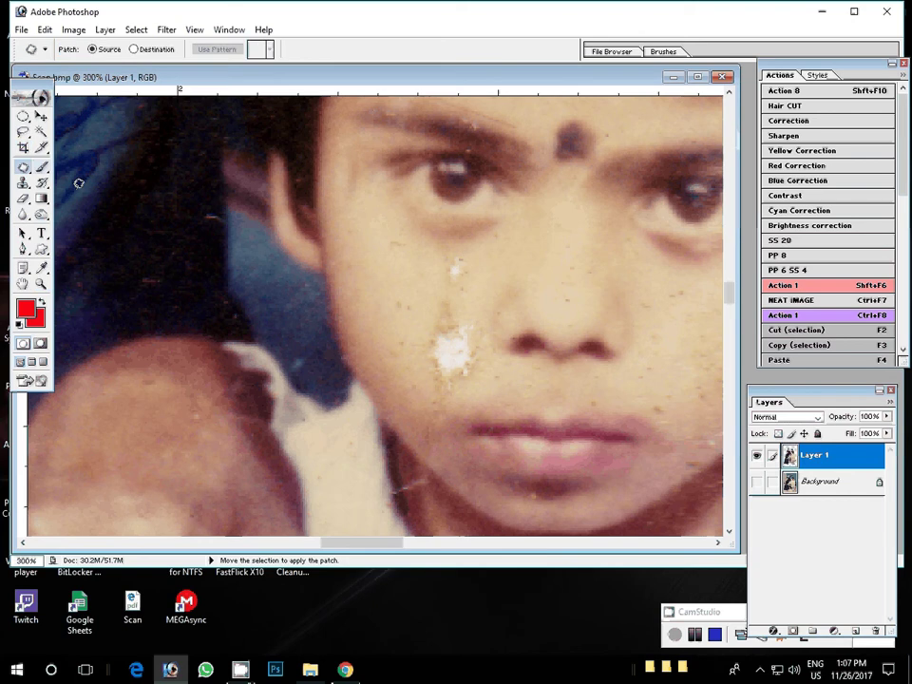
pyautogui.moveTo(392, 228); pyautogui.dragTo(389, 240)
pyautogui.click(389, 240)
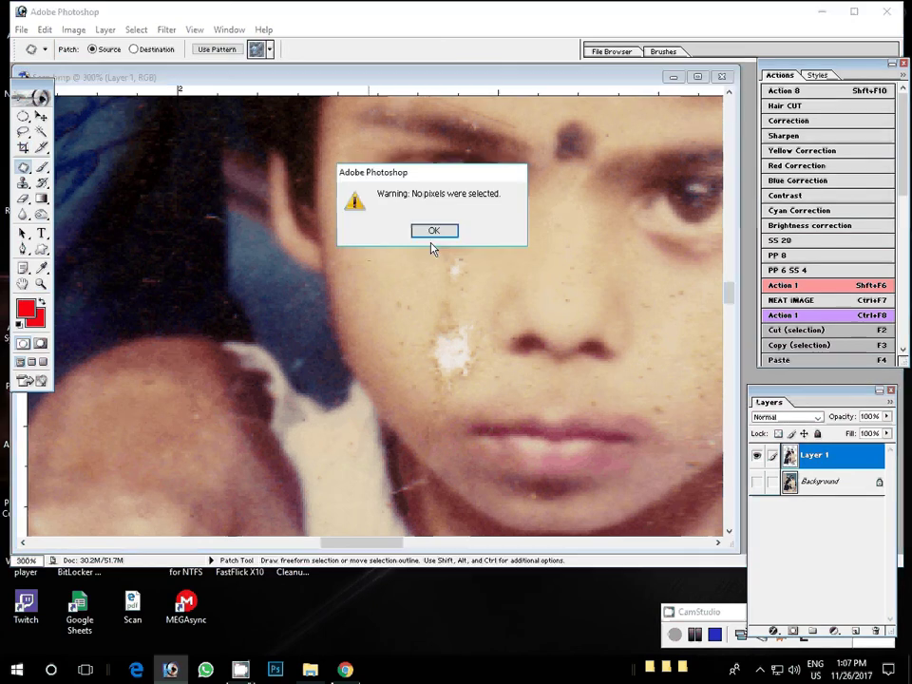
pyautogui.click(433, 231)
pyautogui.moveTo(400, 278); pyautogui.dragTo(397, 280)
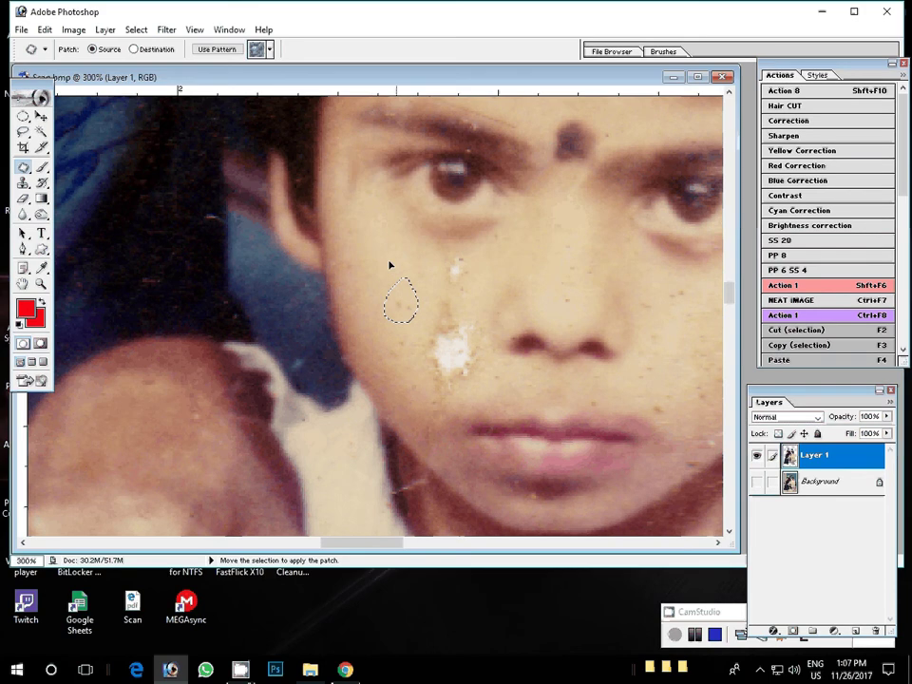
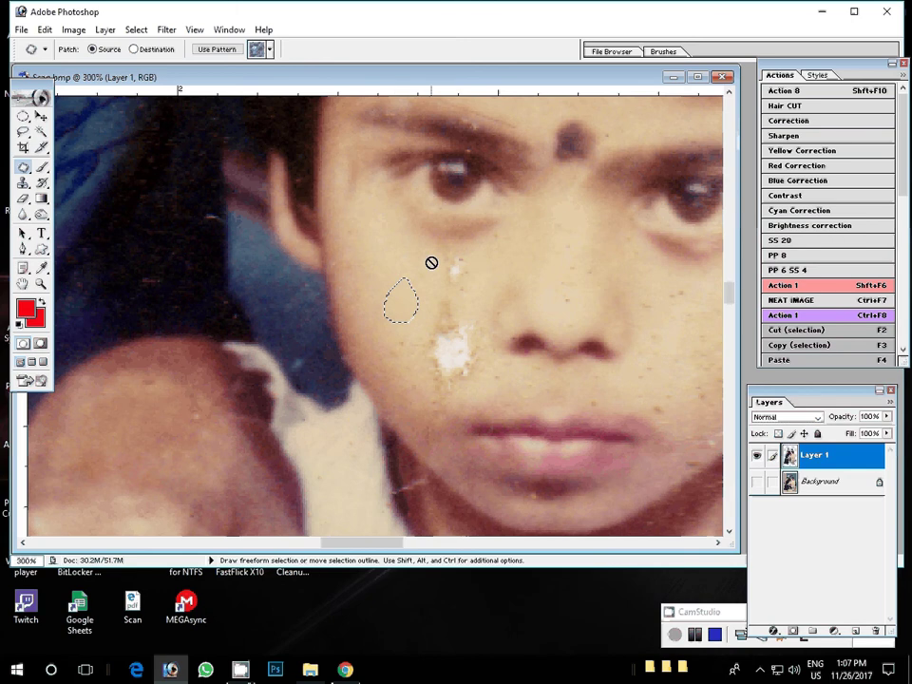
# Step: Patch away the white spot on the boy's cheek below his eye
pyautogui.moveTo(431, 263)
pyautogui.mouseDown()
pyautogui.moveTo(462, 287)
pyautogui.moveTo(450, 252)
pyautogui.mouseUp()
pyautogui.moveTo(395, 328)
pyautogui.mouseDown()
pyautogui.moveTo(412, 344)
pyautogui.moveTo(435, 309)
pyautogui.mouseUp()
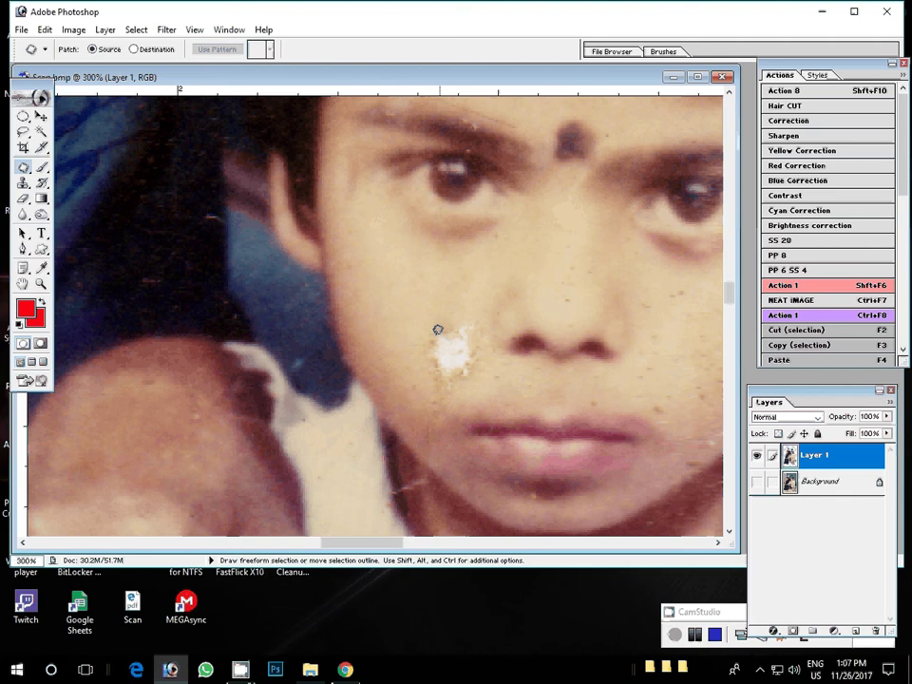
pyautogui.moveTo(437, 330); pyautogui.dragTo(425, 287)
pyautogui.hotkey('ctrl', 'd')
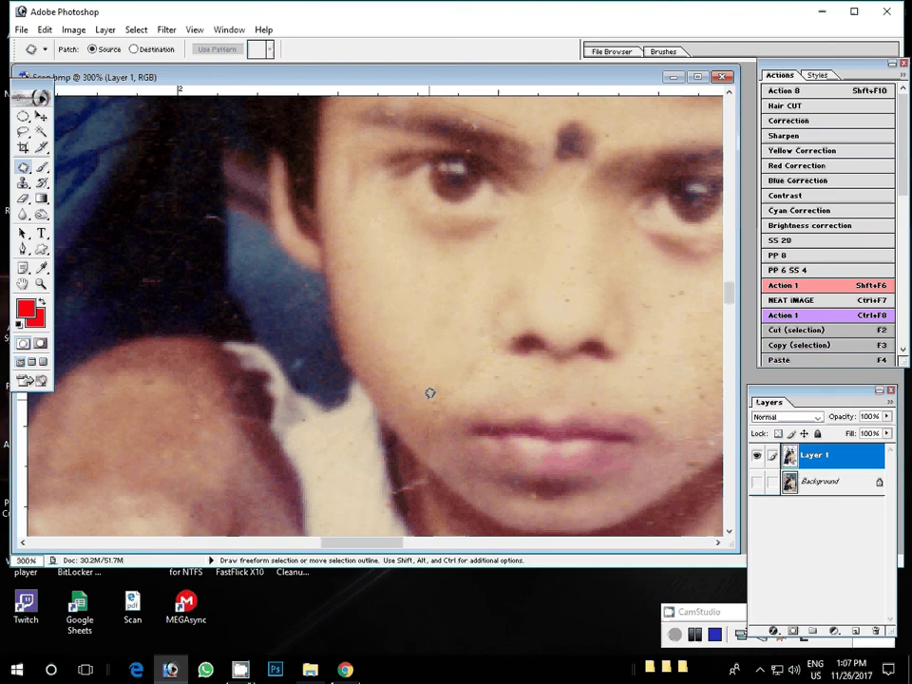
# Step: Try patching a spot below the lip and dismiss the 'No pixels were selected' warning
pyautogui.moveTo(429, 393); pyautogui.dragTo(414, 384)
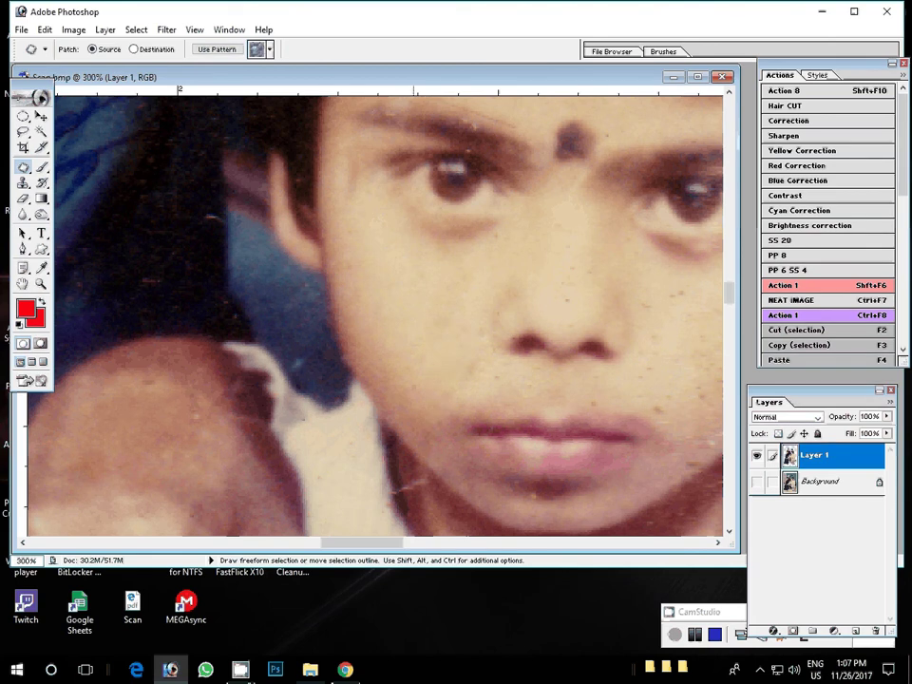
pyautogui.moveTo(418, 461); pyautogui.dragTo(429, 432)
pyautogui.moveTo(400, 479)
pyautogui.mouseDown()
pyautogui.moveTo(432, 472)
pyautogui.moveTo(390, 478)
pyautogui.moveTo(406, 521)
pyautogui.mouseUp()
pyautogui.click(407, 521)
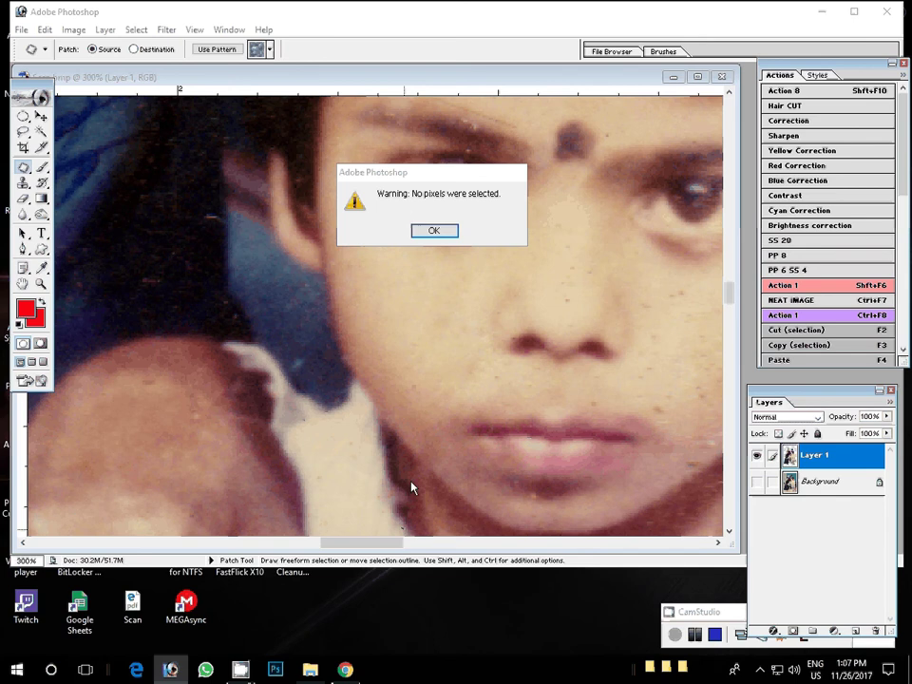
pyautogui.press('Return')
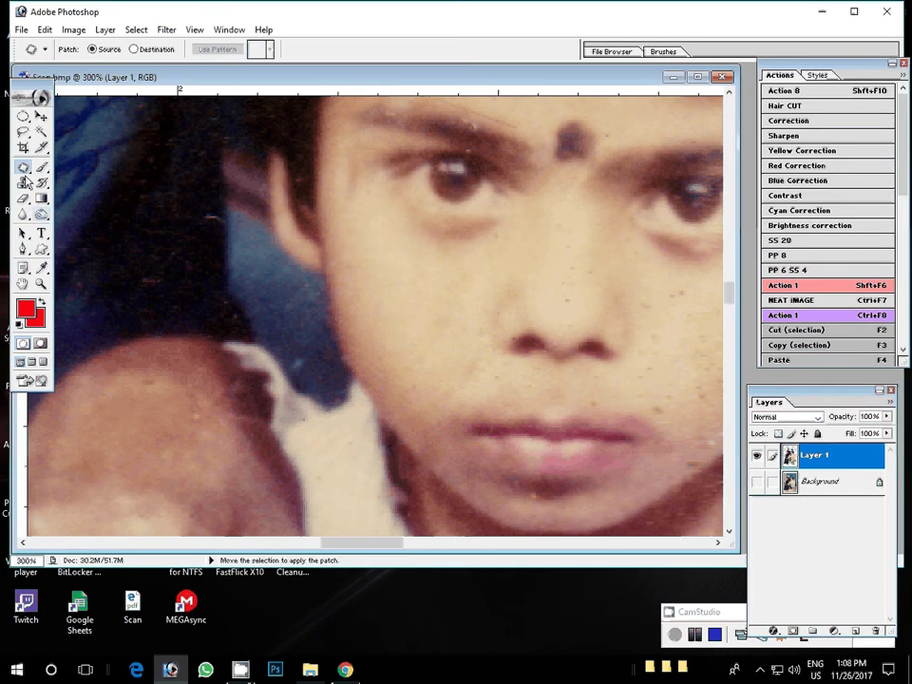
# Step: Set the Clone Stamp brush to 9 px and clone skin over a blemish near the jaw
pyautogui.click(23, 182)
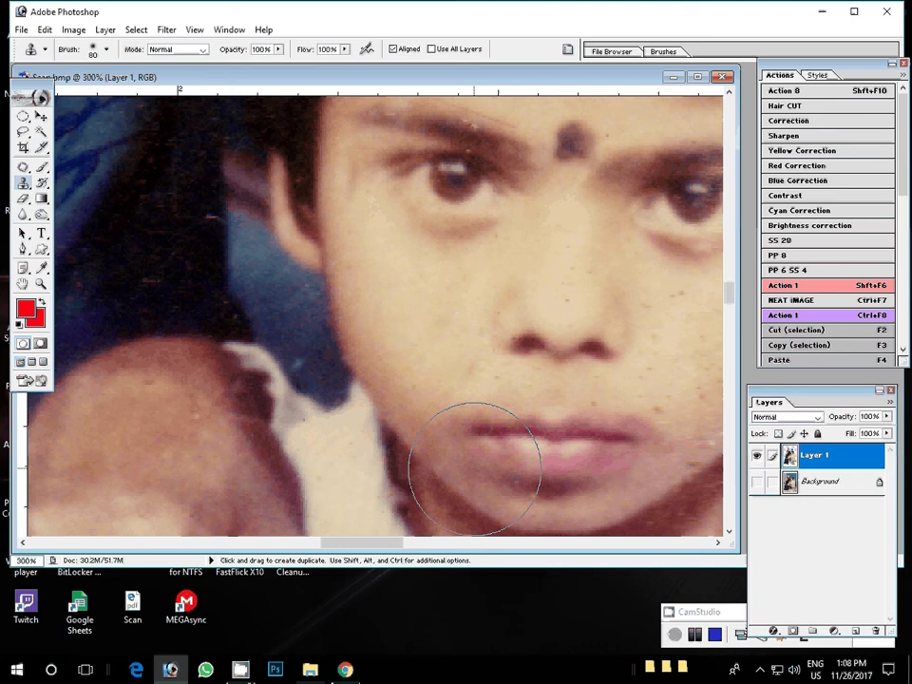
pyautogui.press('[')
pyautogui.press('[')
pyautogui.press('[')
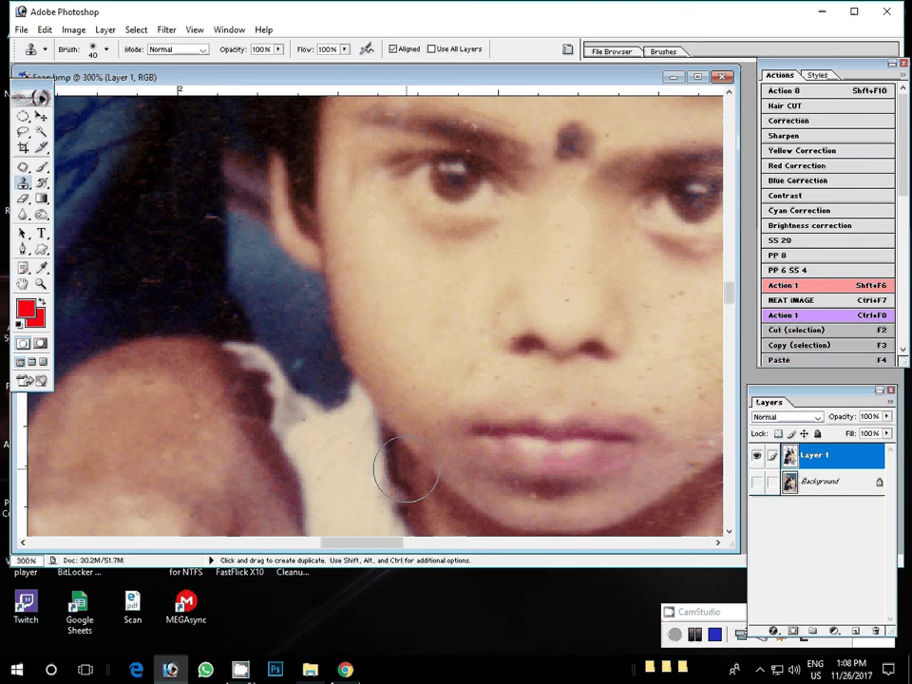
pyautogui.press('[')
pyautogui.press('[')
pyautogui.press('[')
pyautogui.keyDown('alt'); pyautogui.click(397, 471); pyautogui.keyUp('alt')
pyautogui.click(397, 486)
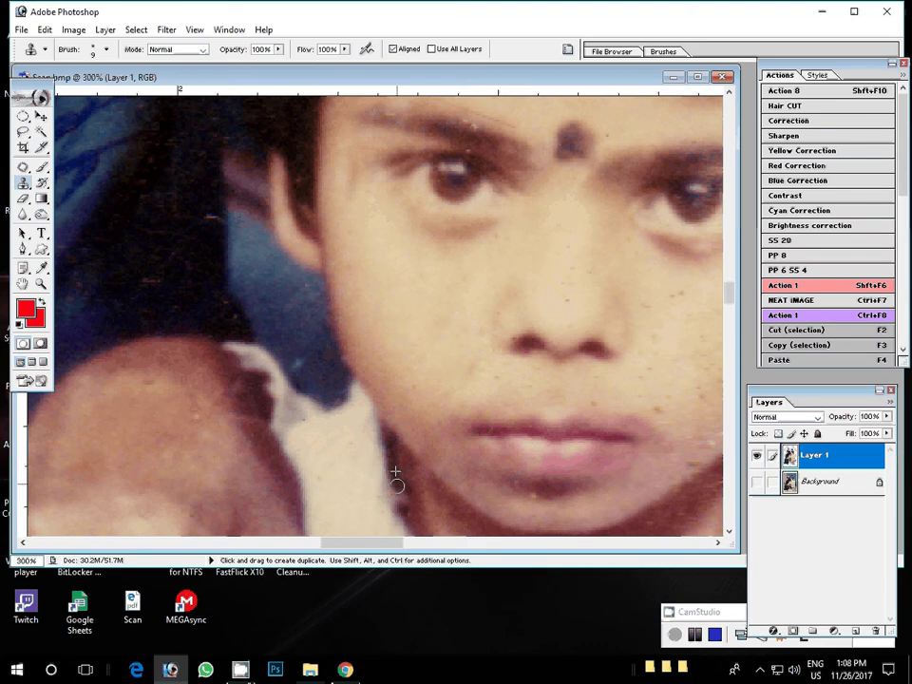
pyautogui.moveTo(397, 486); pyautogui.dragTo(404, 494)
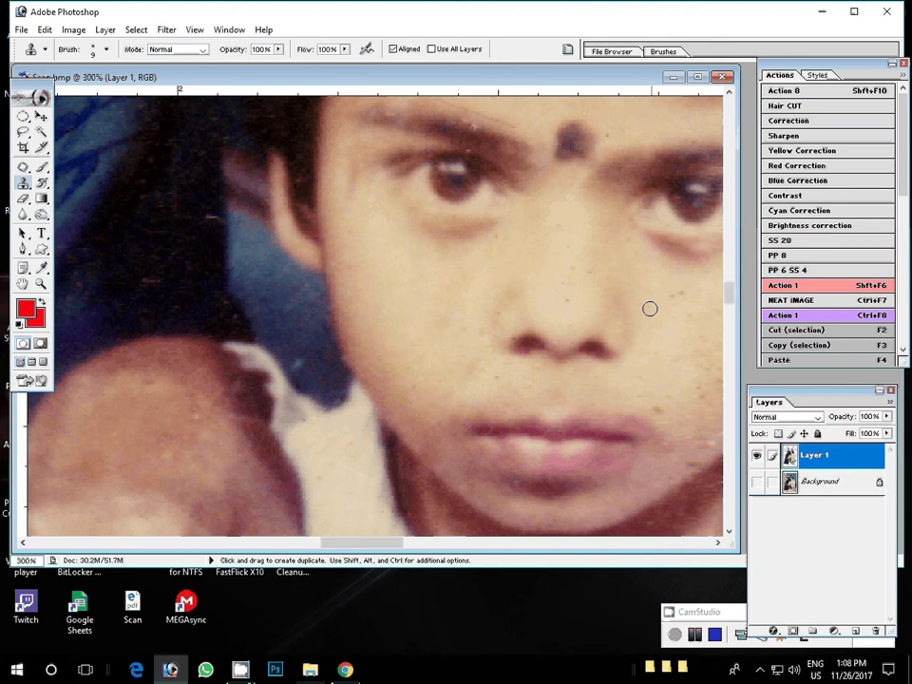
# Step: Pick new clone sources on the cheek and beside the nose
pyautogui.press('alt')
pyautogui.keyDown('alt'); pyautogui.click(672, 403); pyautogui.keyUp('alt')
pyautogui.press('alt')
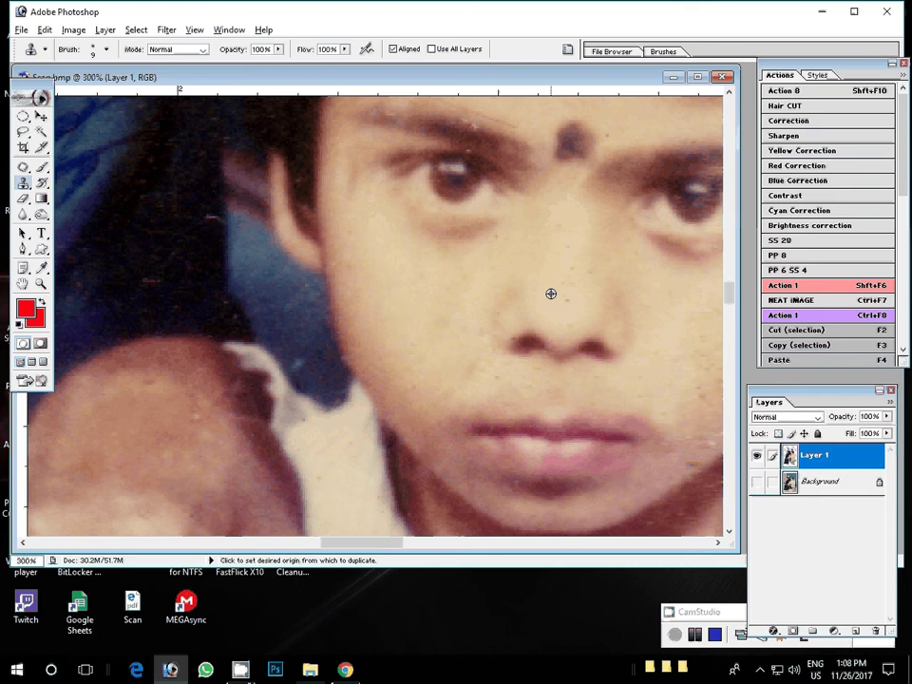
pyautogui.keyDown('alt'); pyautogui.click(551, 294); pyautogui.keyUp('alt')
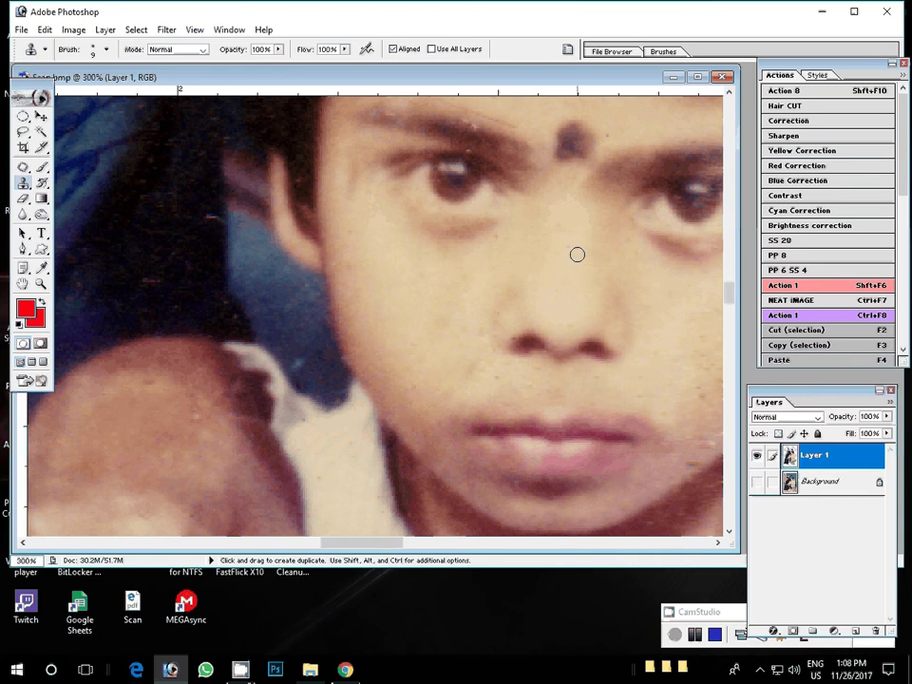
# Step: Clone dark hair over the orange scratch and the small orange speck in the hair
pyautogui.scroll(3, 576, 253)
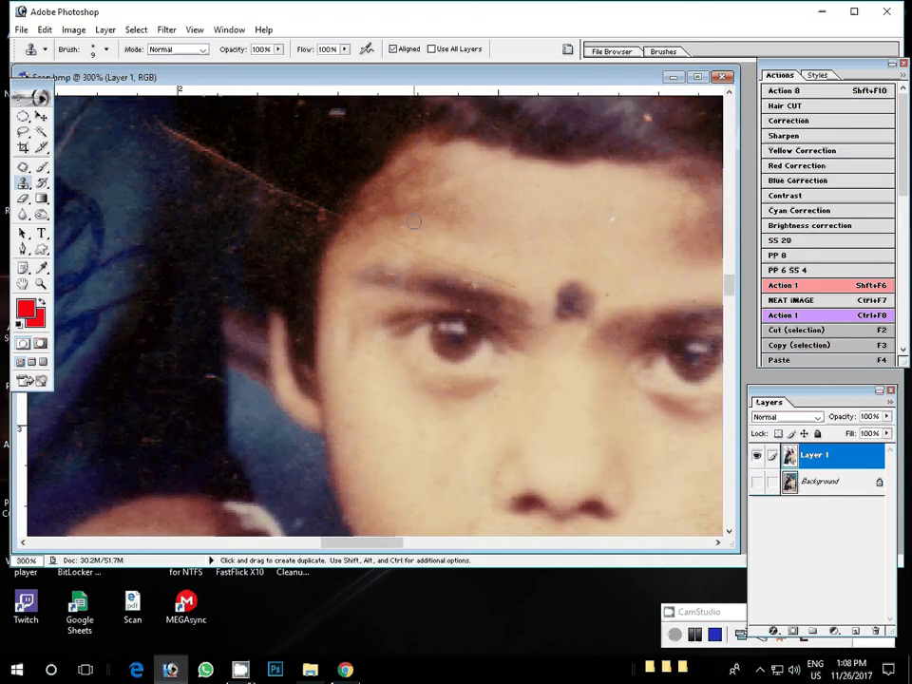
pyautogui.moveTo(413, 221)
pyautogui.mouseDown()
pyautogui.moveTo(443, 259)
pyautogui.moveTo(490, 276)
pyautogui.moveTo(511, 245)
pyautogui.mouseUp()
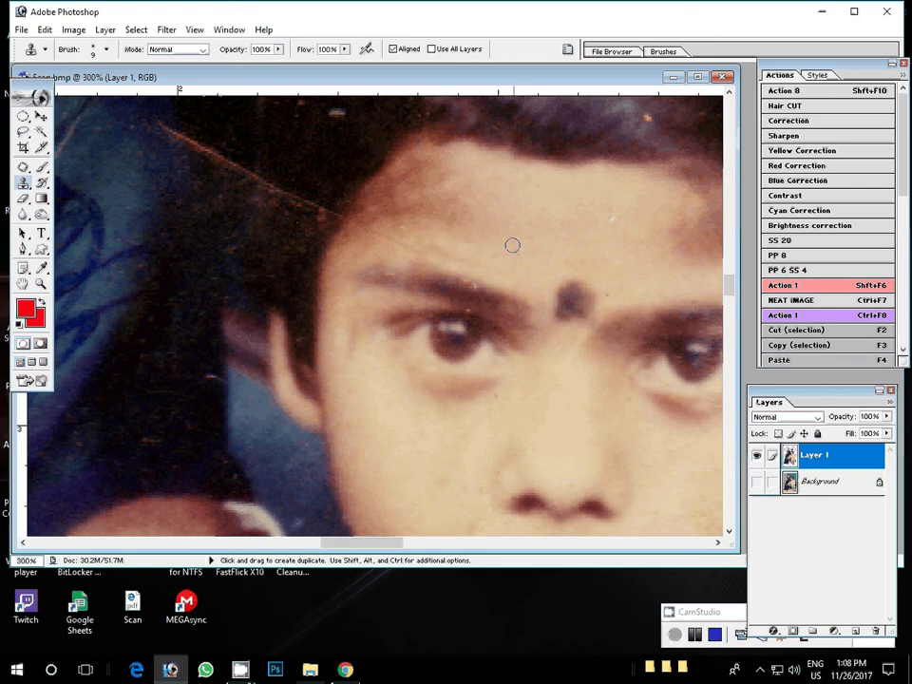
pyautogui.keyDown('alt'); pyautogui.click(313, 178); pyautogui.keyUp('alt')
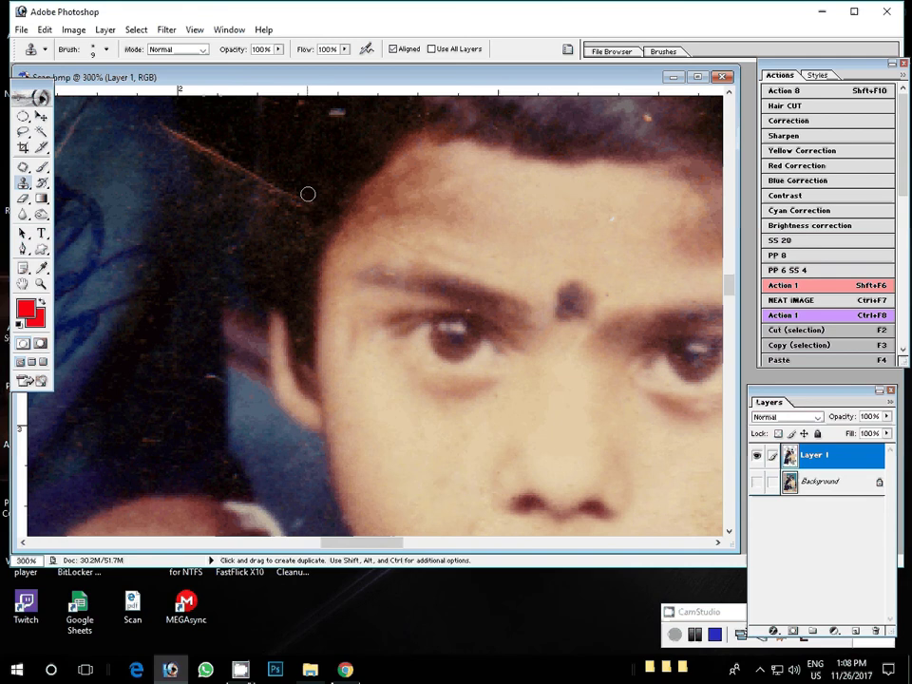
pyautogui.moveTo(308, 194); pyautogui.dragTo(266, 183)
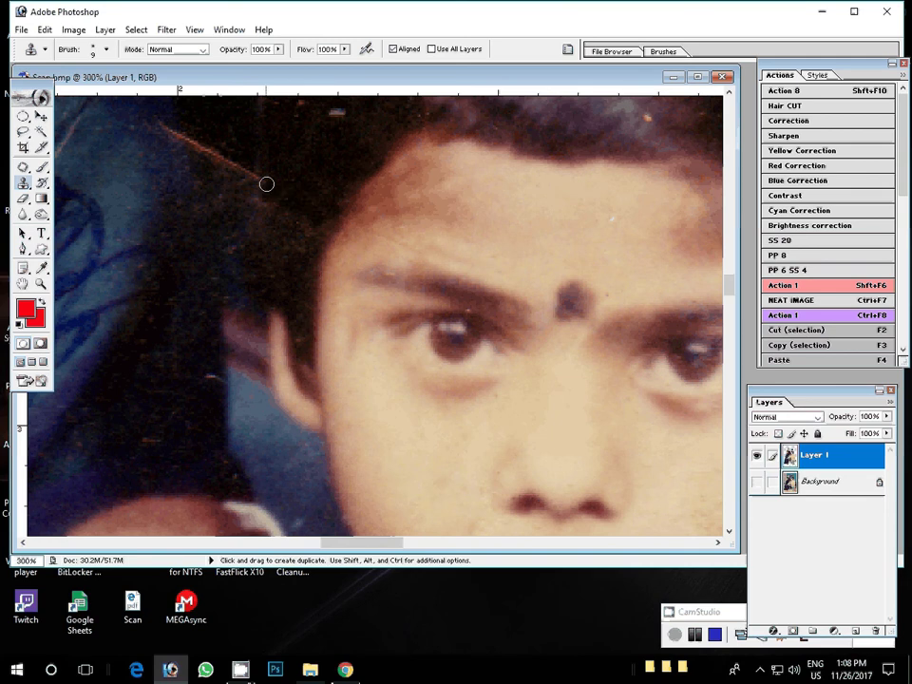
pyautogui.scroll(3, 311, 212)
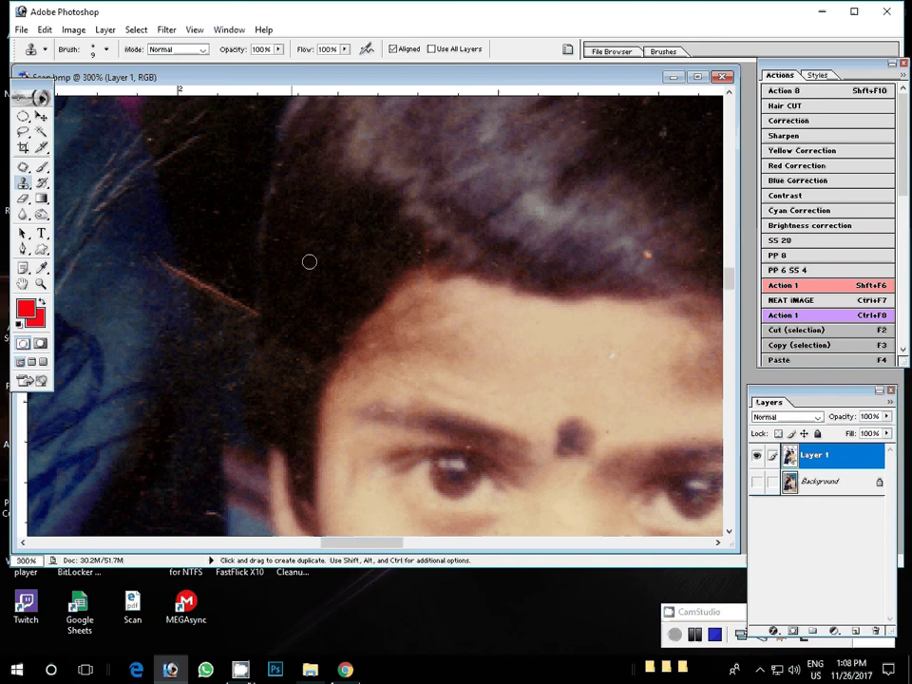
pyautogui.moveTo(155, 255); pyautogui.dragTo(237, 303)
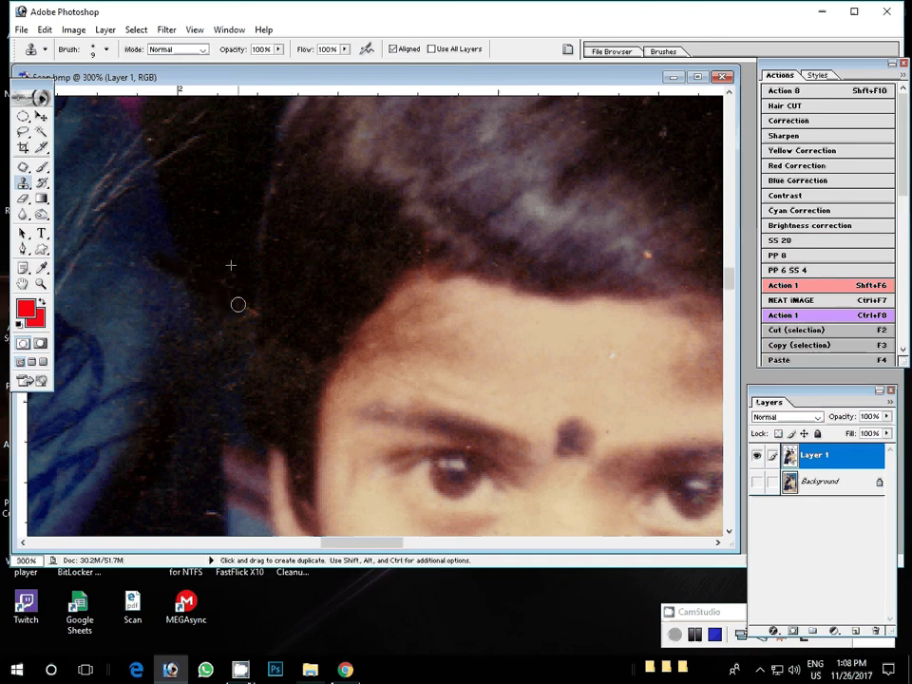
pyautogui.click(646, 253)
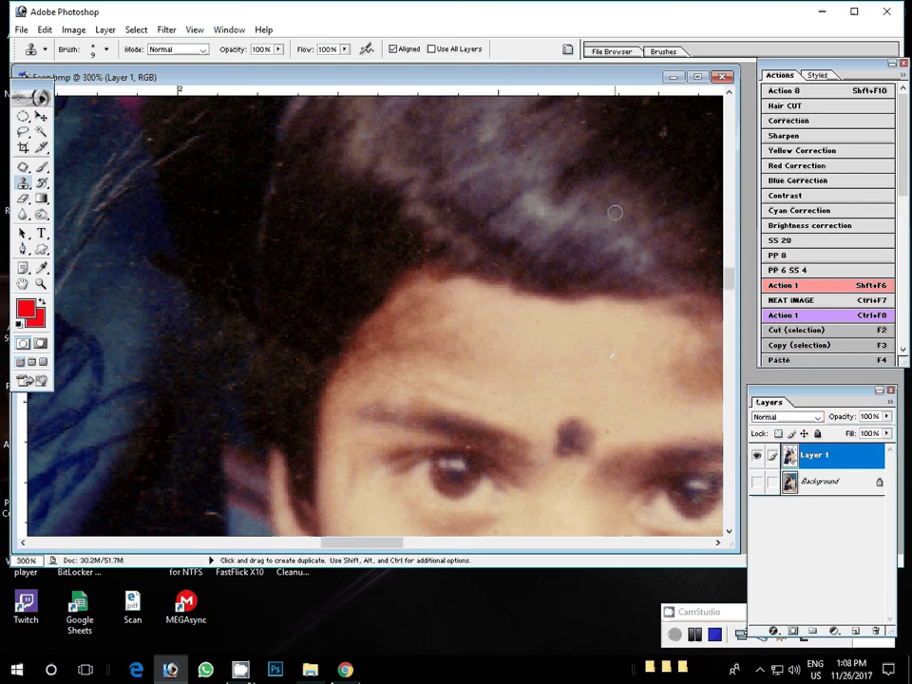
# Step: Fit the photo on screen, then bring background image 2 from K:\Backgrounds\maxi into Photoshop
pyautogui.press('z')
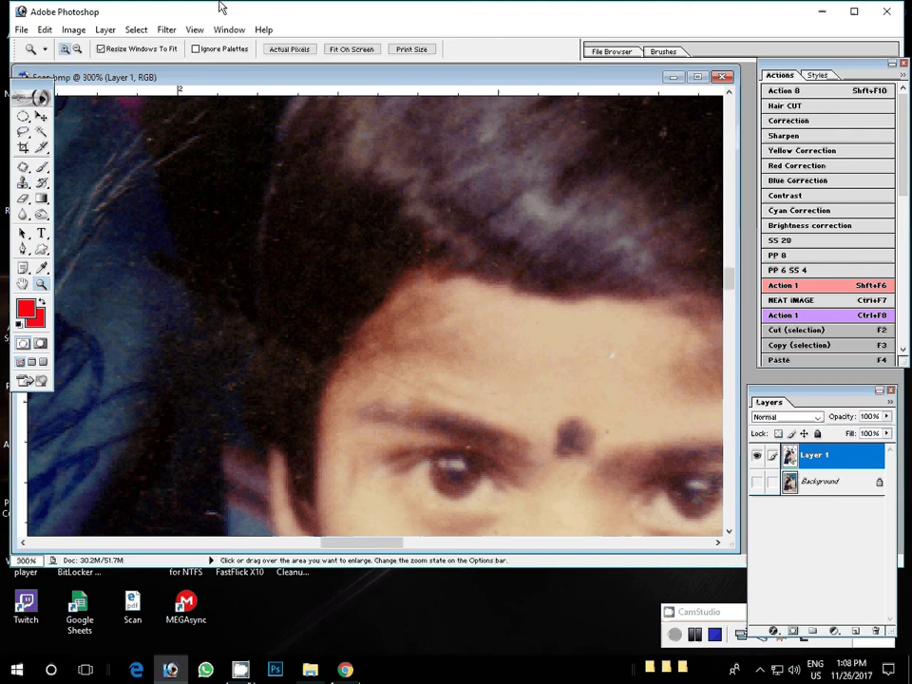
pyautogui.hotkey('ctrl', '0')
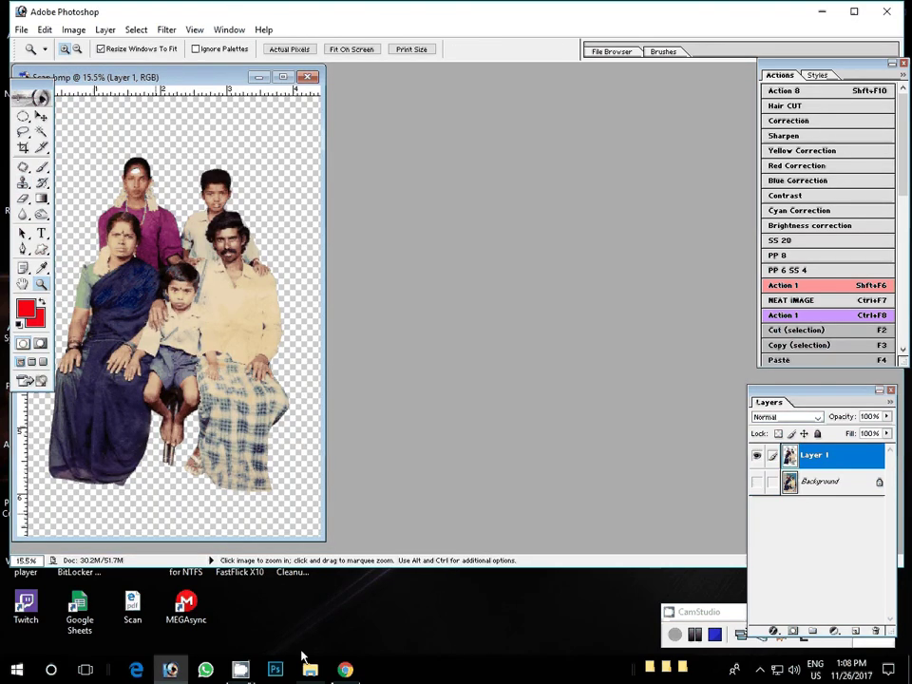
pyautogui.click(311, 669)
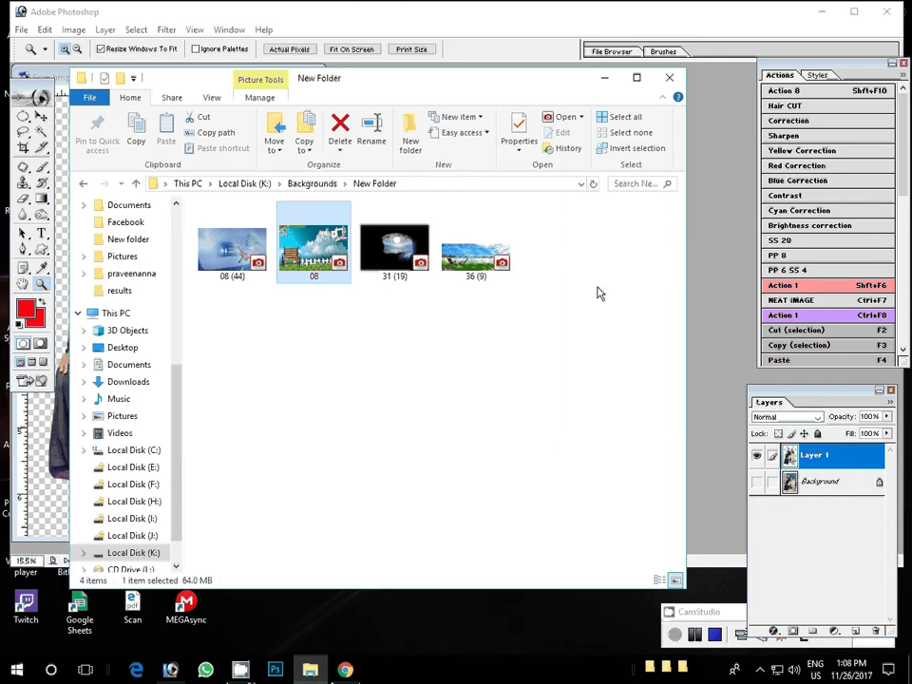
pyautogui.click(136, 186)
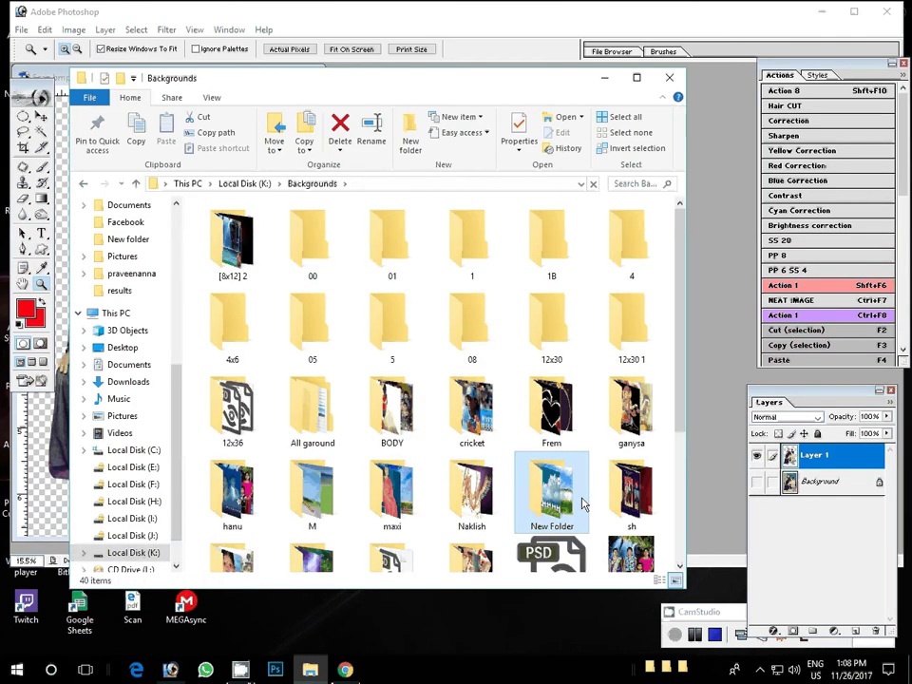
pyautogui.click(229, 230)
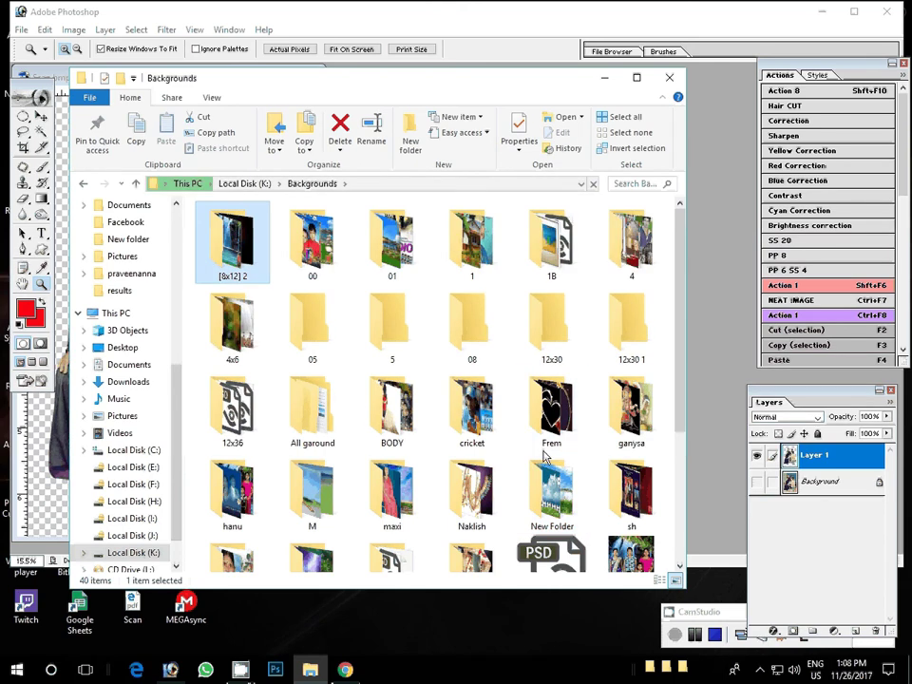
pyautogui.click(377, 477)
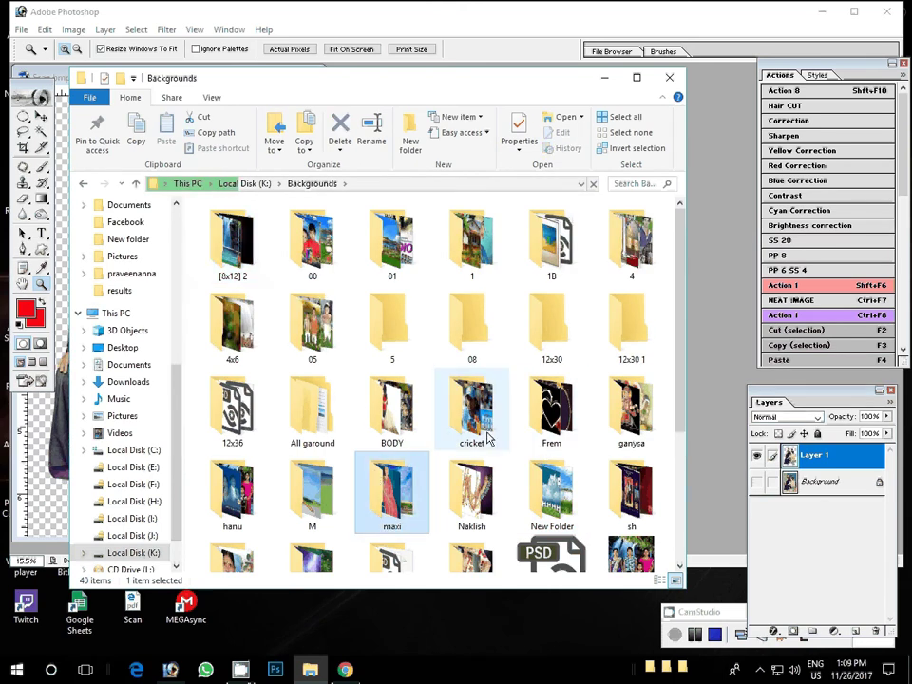
pyautogui.press('Return')
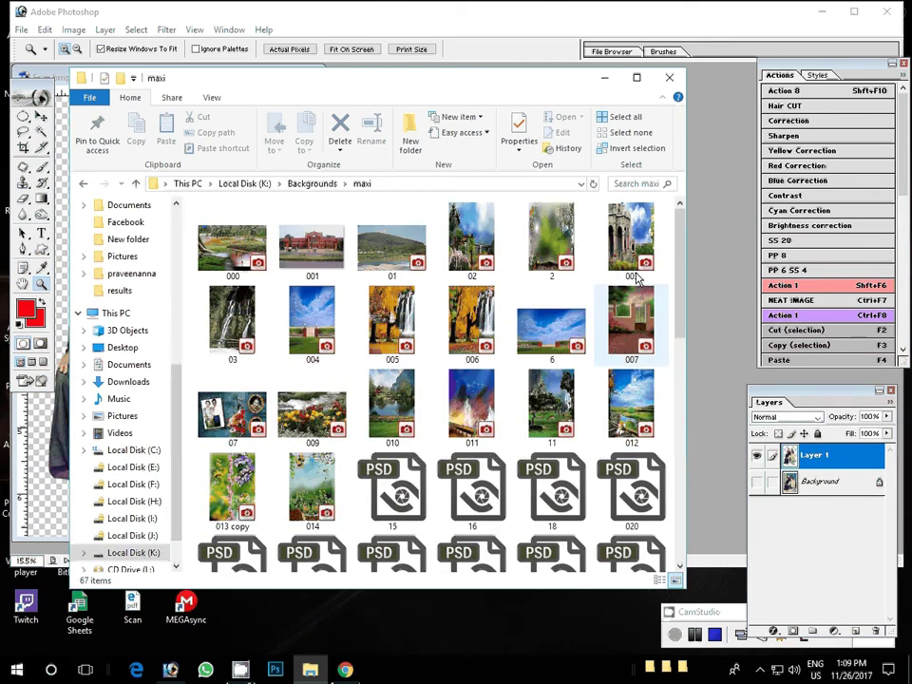
pyautogui.moveTo(550, 240)
pyautogui.mouseDown()
pyautogui.moveTo(647, 313)
pyautogui.moveTo(729, 298)
pyautogui.mouseUp()
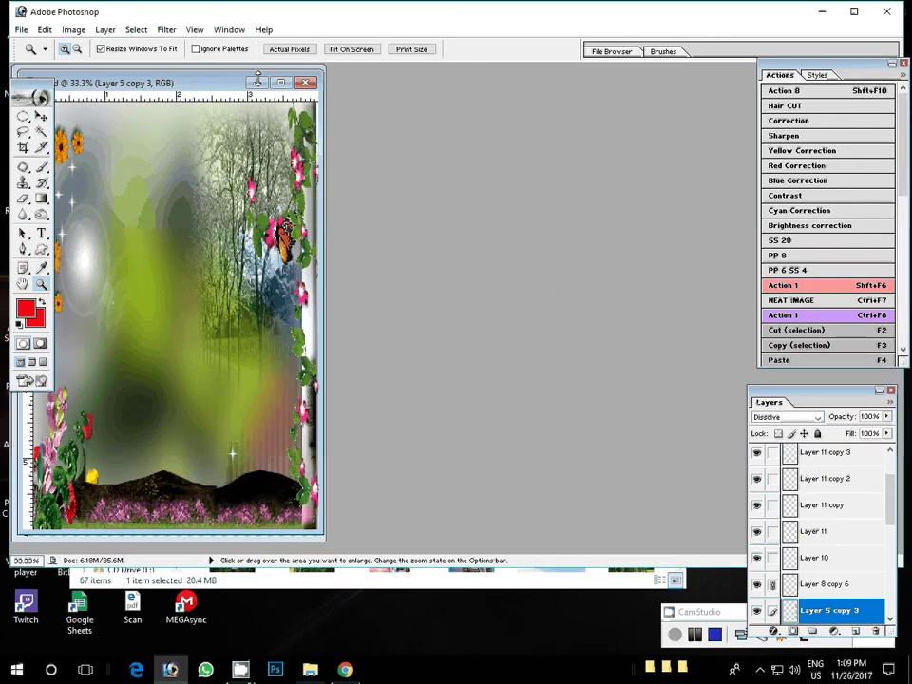
# Step: Copy the family cut-out into floral background 2 and scale it down to fit
pyautogui.moveTo(257, 83)
pyautogui.mouseDown()
pyautogui.moveTo(466, 104)
pyautogui.moveTo(509, 95)
pyautogui.mouseUp()
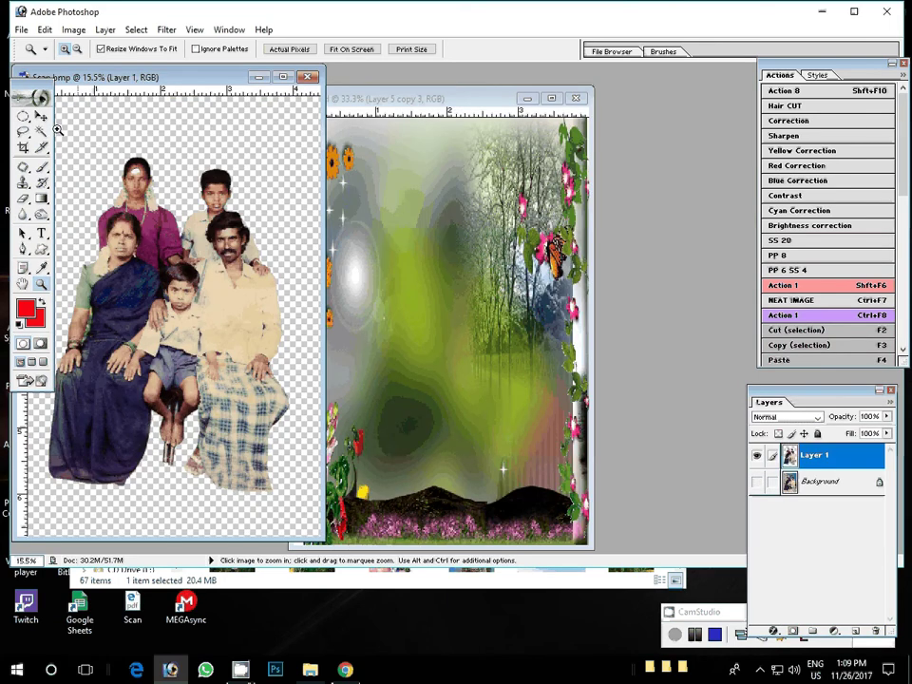
pyautogui.click(41, 115)
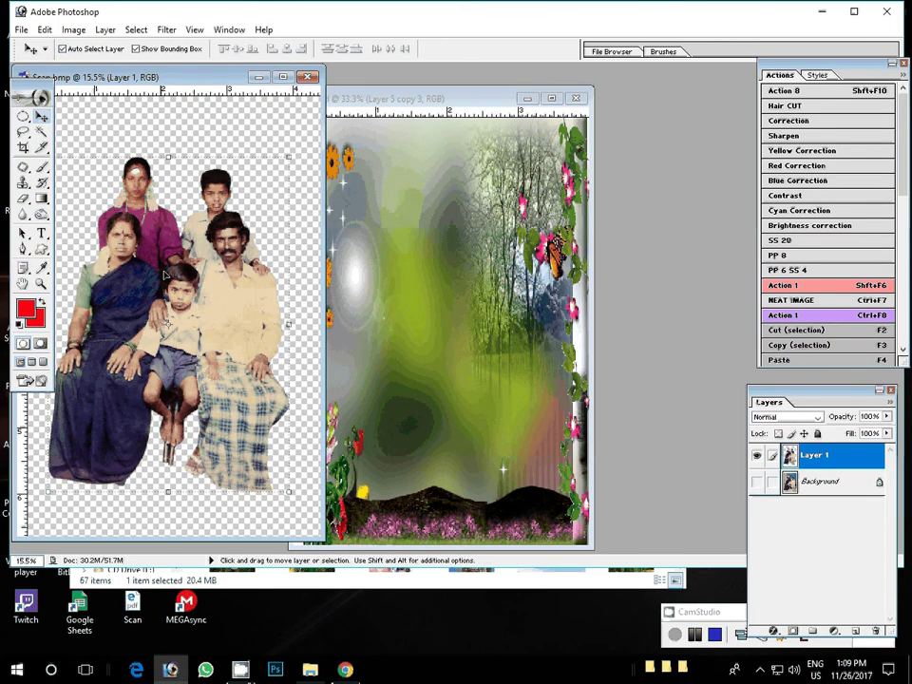
pyautogui.moveTo(163, 274); pyautogui.dragTo(461, 284)
pyautogui.hotkey('ctrl', '0')
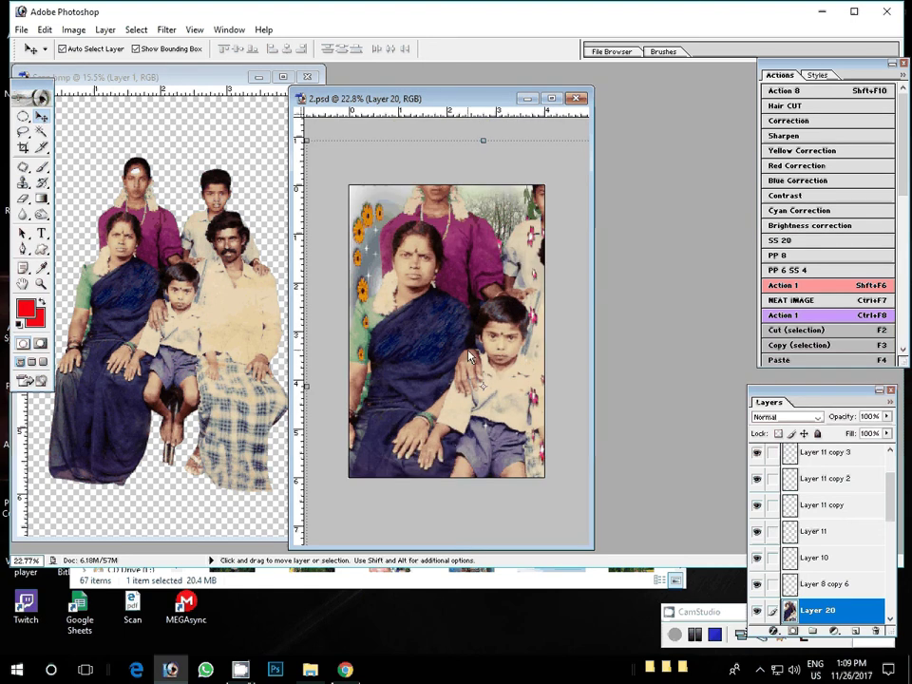
pyautogui.hotkey('ctrl', '-')
pyautogui.moveTo(562, 226); pyautogui.dragTo(493, 301)
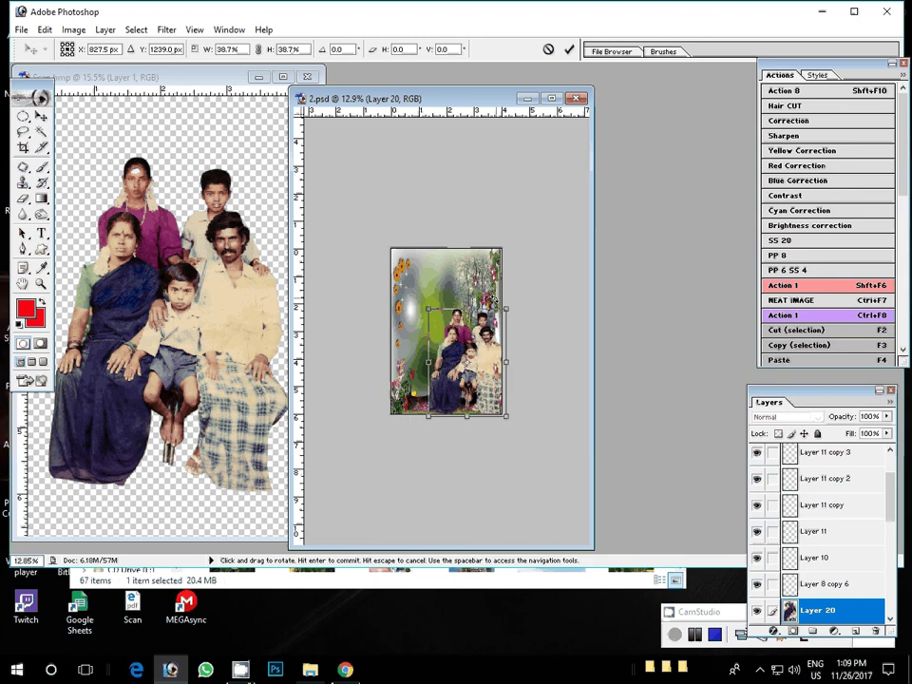
pyautogui.press('Return')
# Step: Enlarge the family layer proportionally to about 122% and rotate it about -2.8°
pyautogui.click(40, 284)
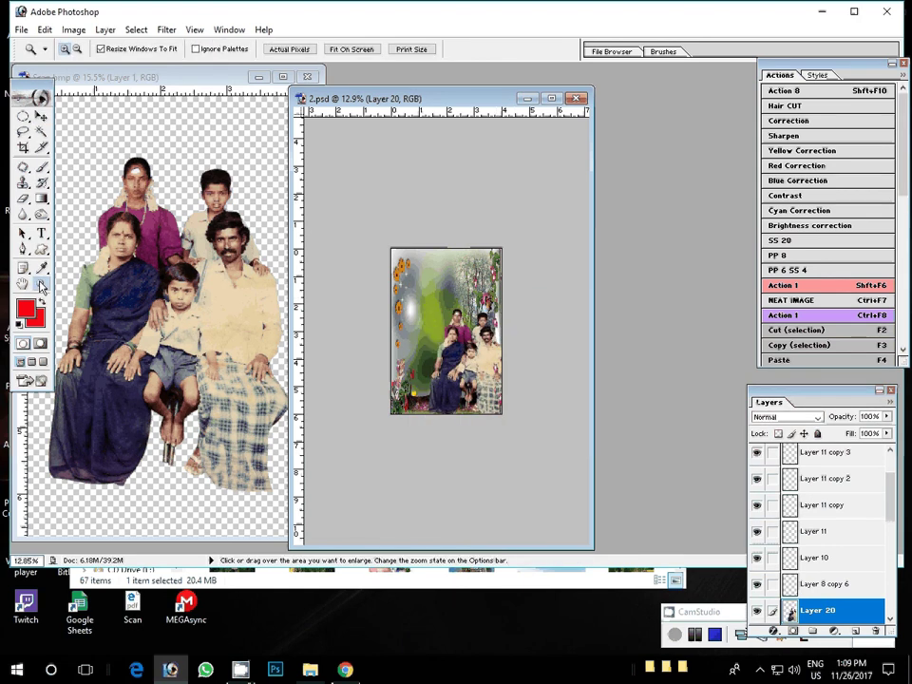
pyautogui.click(358, 52)
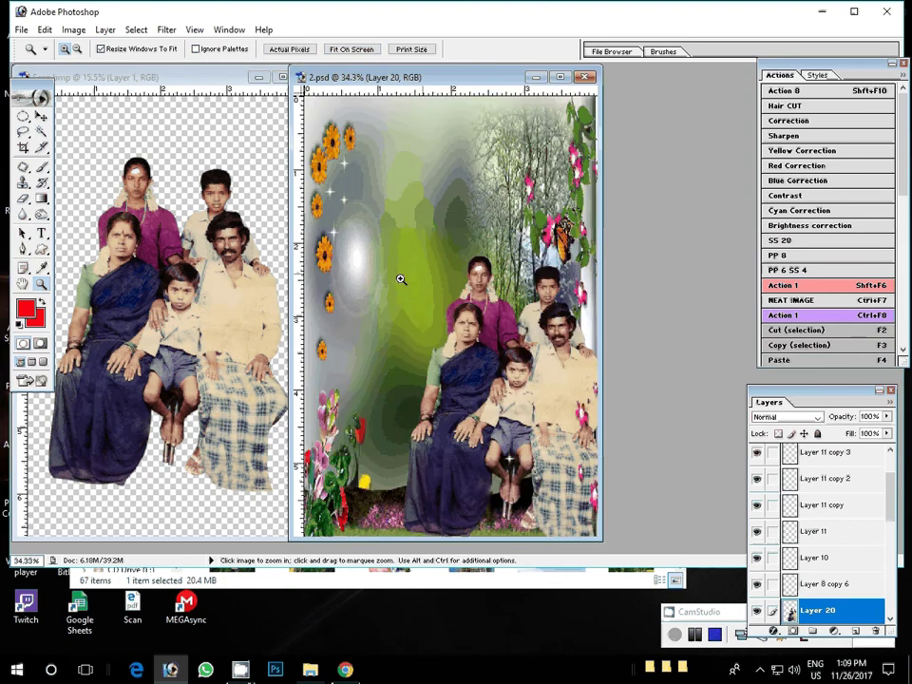
pyautogui.hotkey('ctrl', 'z')
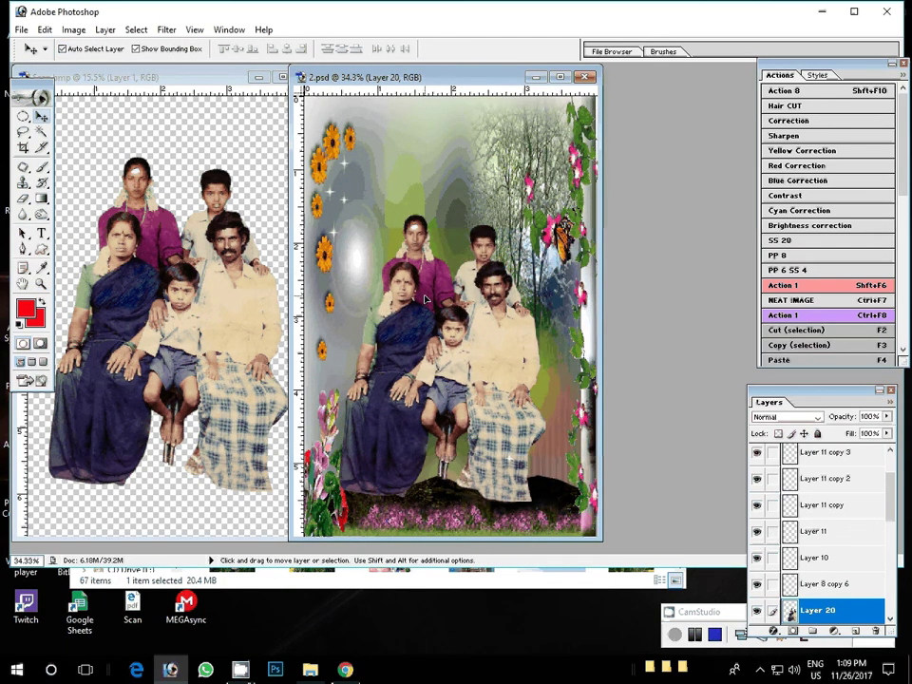
pyautogui.hotkey('ctrl', 't')
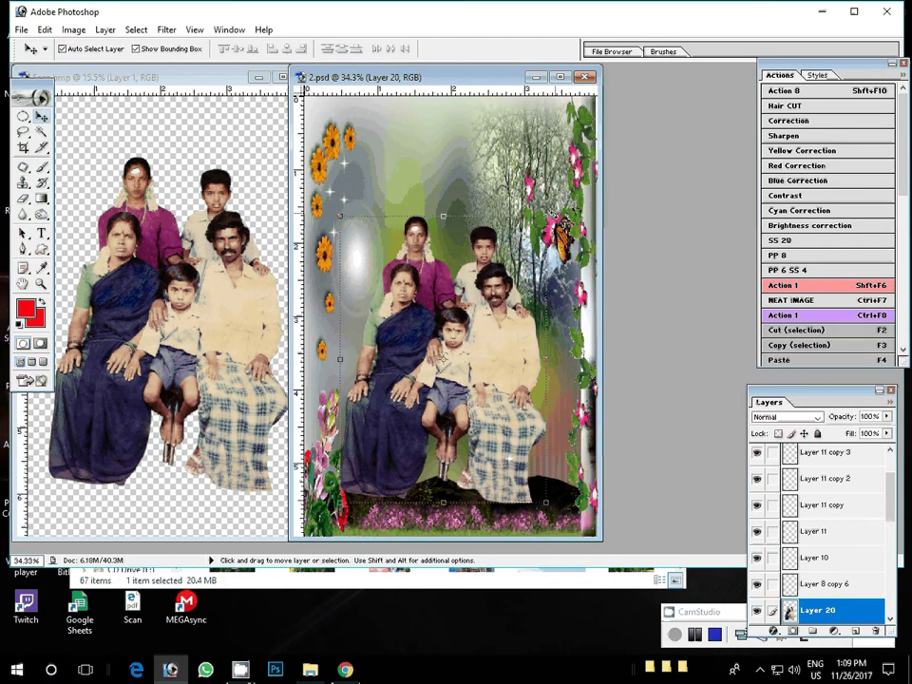
pyautogui.press('shift')
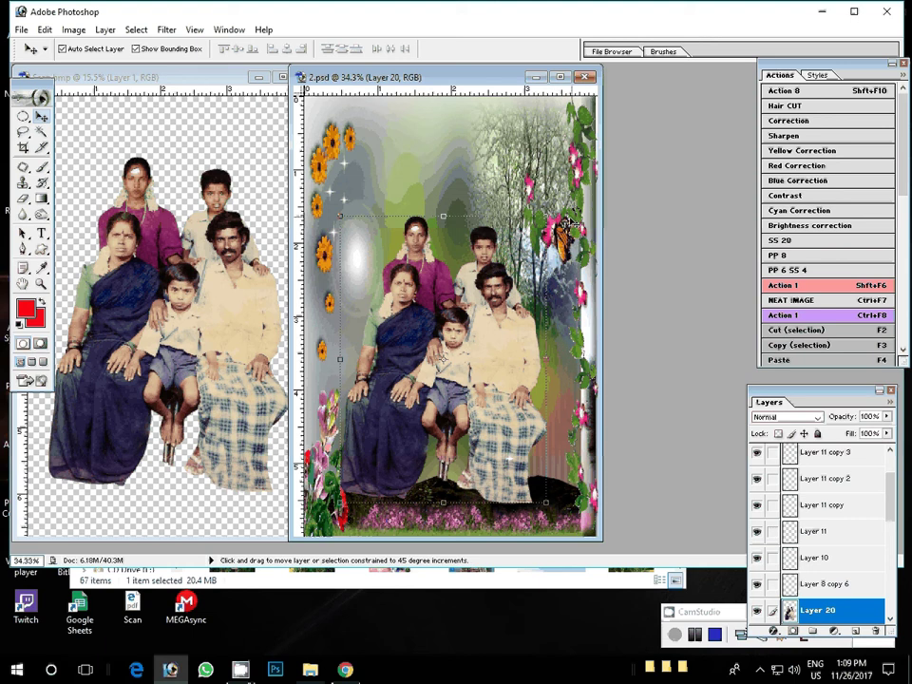
pyautogui.moveTo(564, 224); pyautogui.dragTo(569, 181)
pyautogui.moveTo(581, 314); pyautogui.dragTo(580, 298)
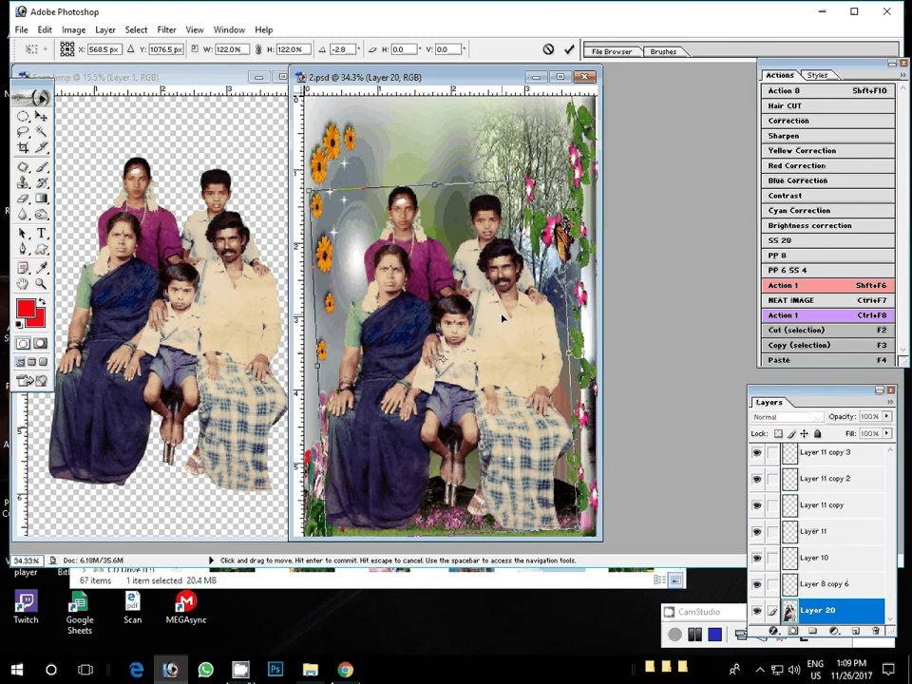
pyautogui.press('Return')
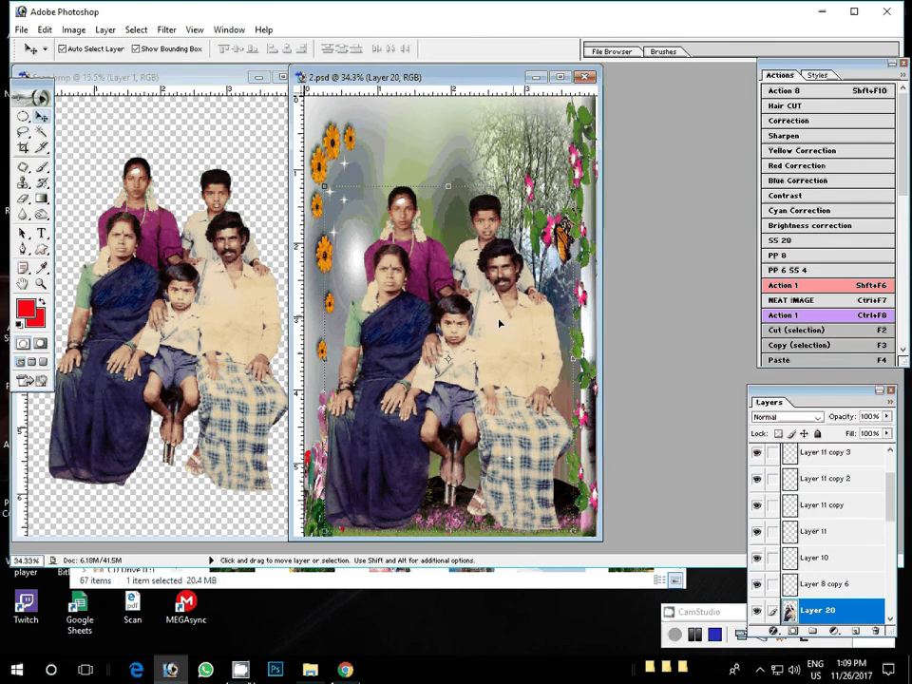
pyautogui.hotkey('ctrl', '-')
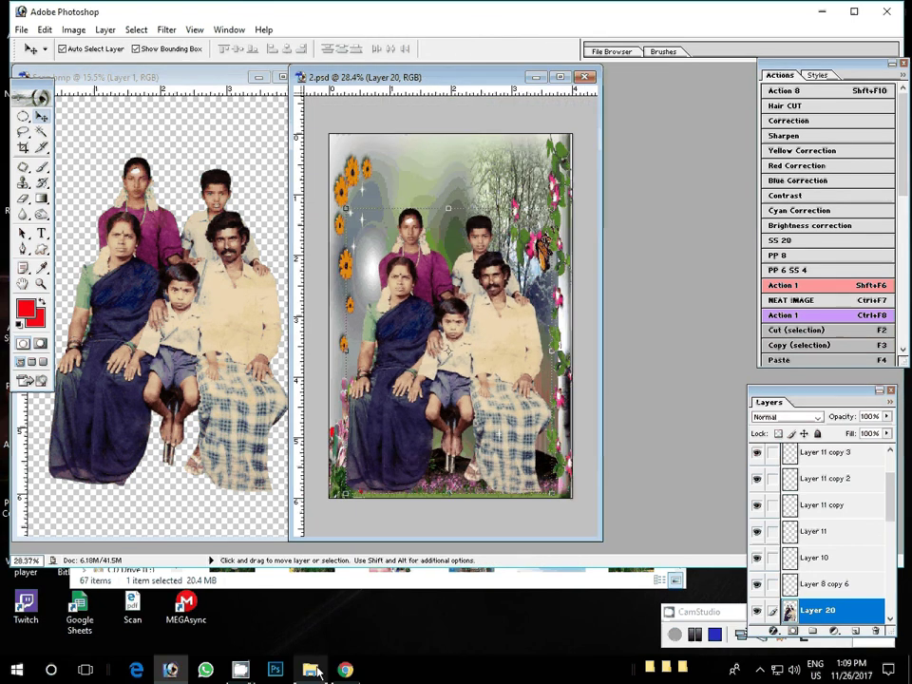
# Step: Drag blue rainbow background 161 from the maxi folder into Photoshop
pyautogui.click(312, 670)
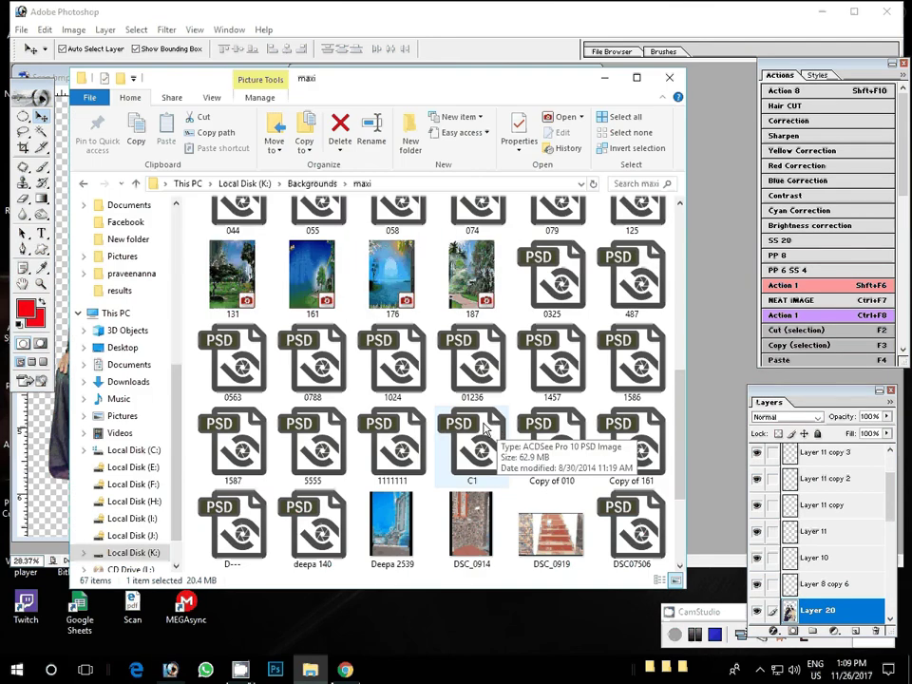
pyautogui.moveTo(390, 290)
pyautogui.mouseDown()
pyautogui.moveTo(470, 290)
pyautogui.moveTo(313, 276)
pyautogui.moveTo(386, 261)
pyautogui.moveTo(709, 380)
pyautogui.mouseUp()
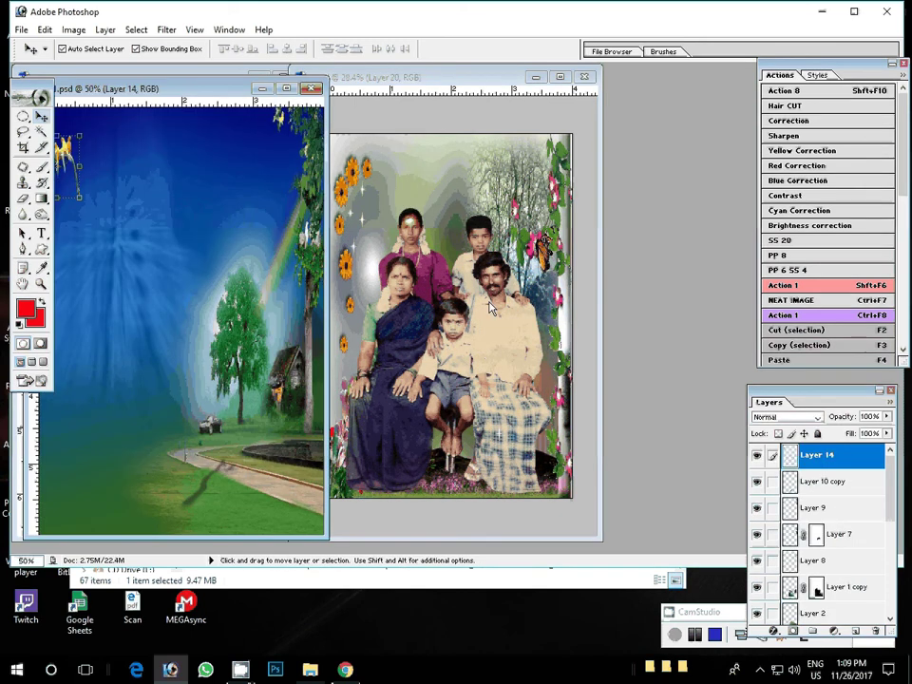
# Step: Copy the family cut-out into 161 and scale it to about 67%
pyautogui.moveTo(491, 307); pyautogui.dragTo(165, 300)
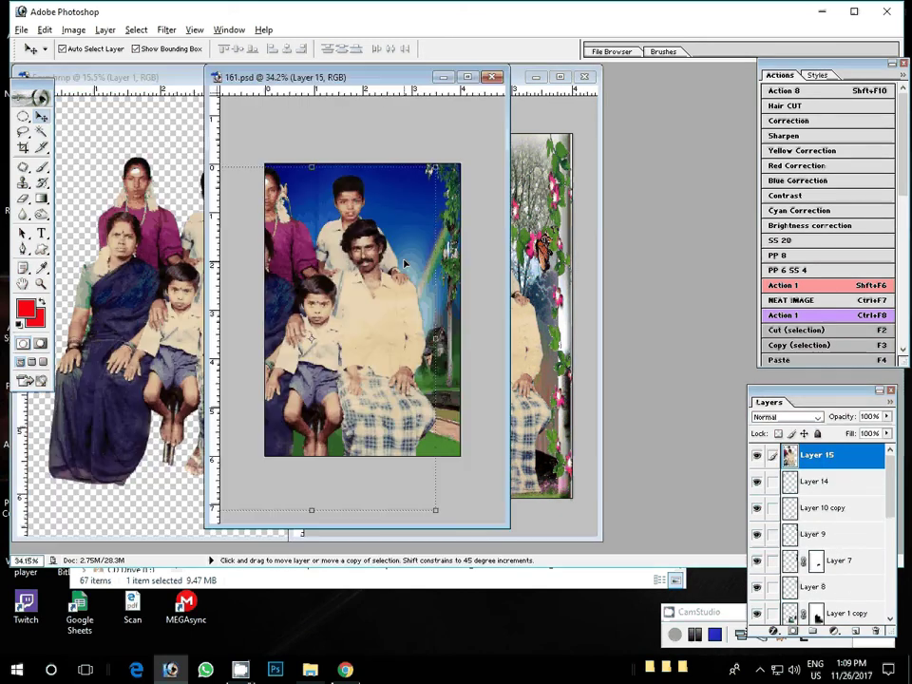
pyautogui.hotkey('ctrl', 't')
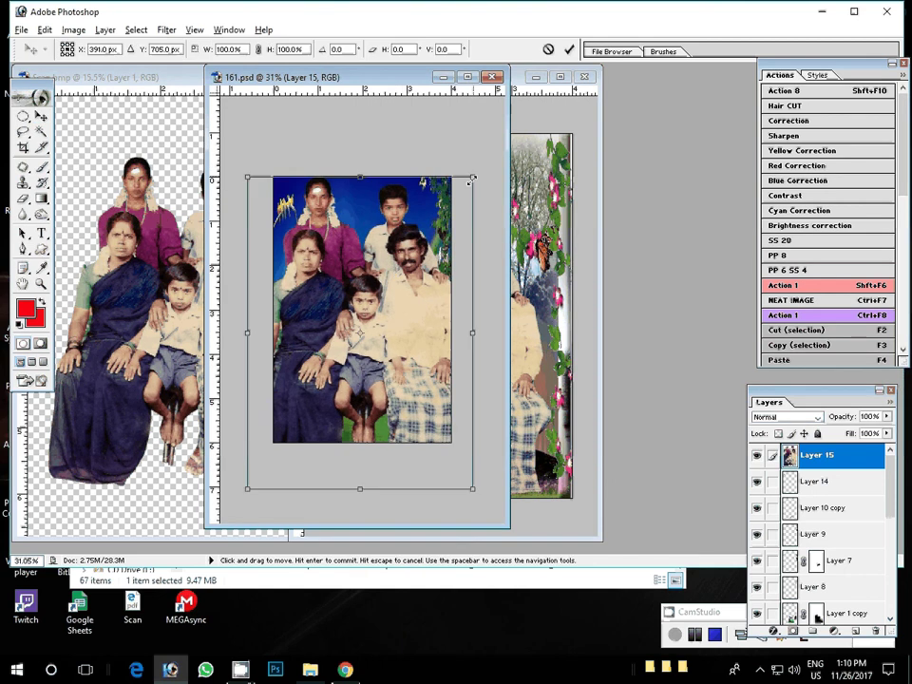
pyautogui.moveTo(472, 179); pyautogui.dragTo(432, 229)
pyautogui.press('Return')
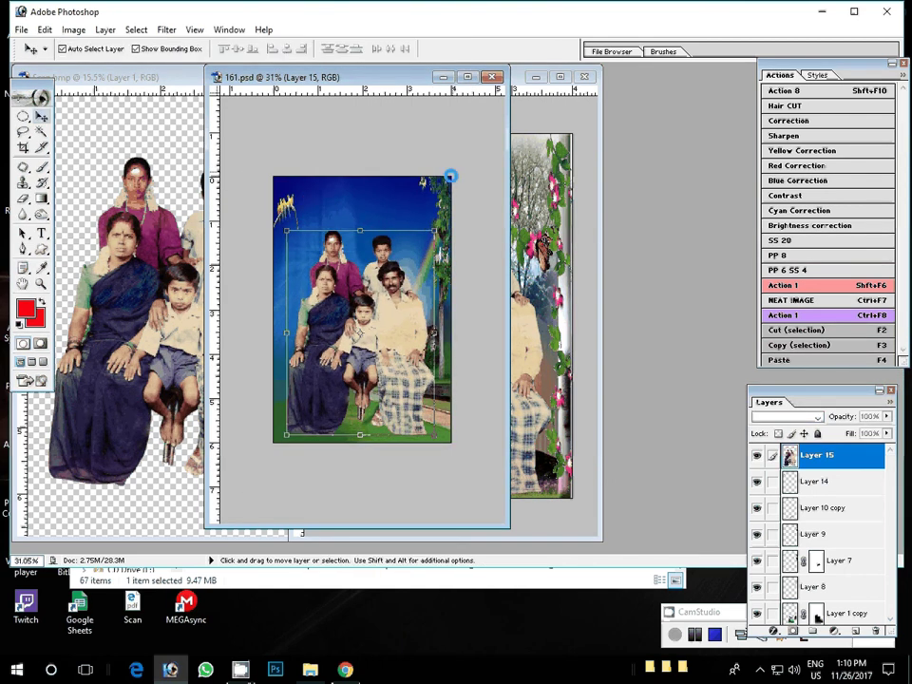
# Step: Fit the rainbow composite to the window and return to the Move tool
pyautogui.press('z')
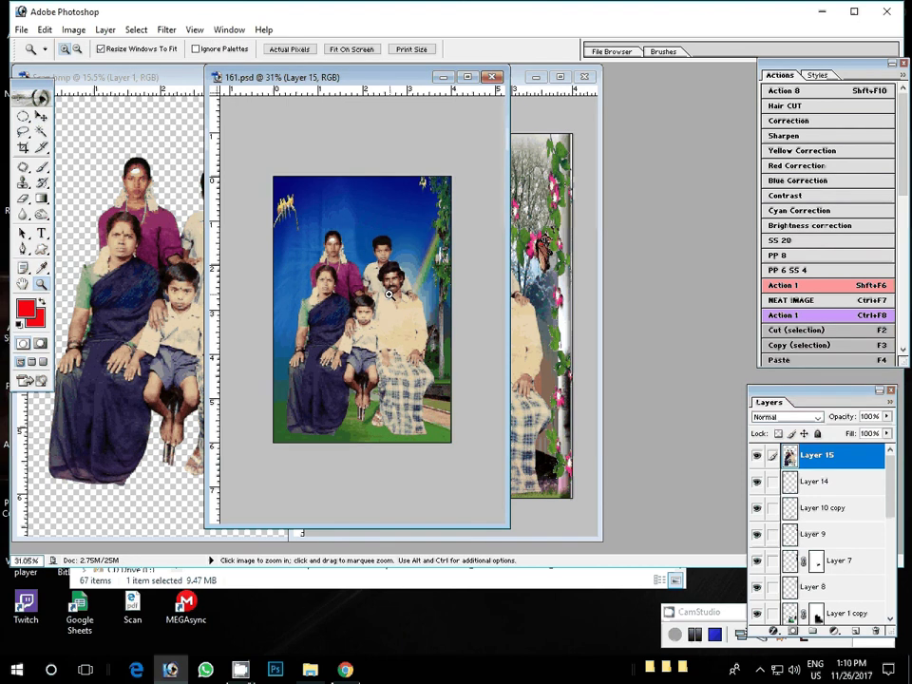
pyautogui.rightClick(389, 309)
pyautogui.click(418, 318)
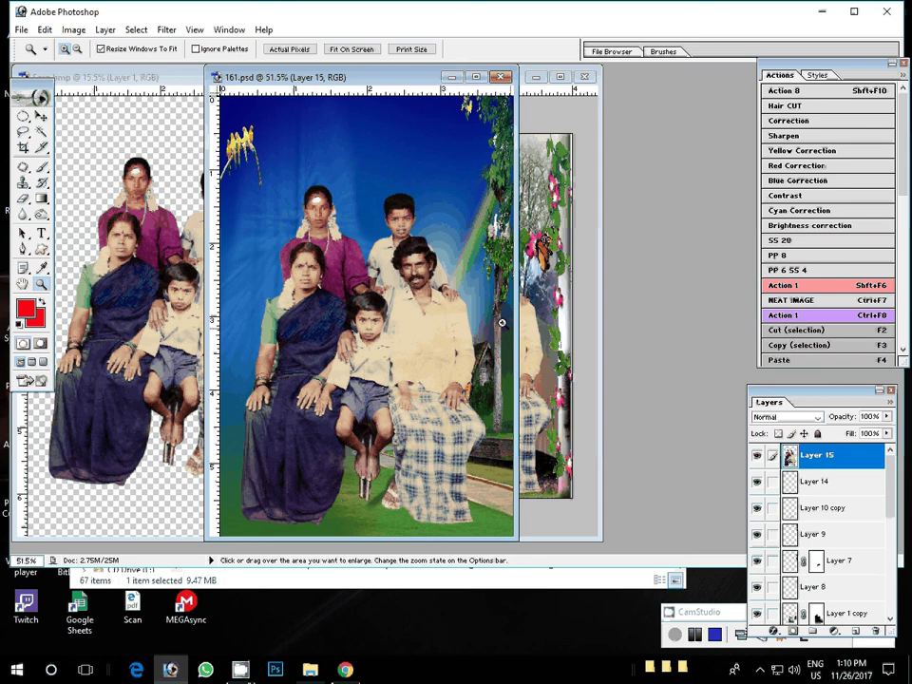
pyautogui.press('v')
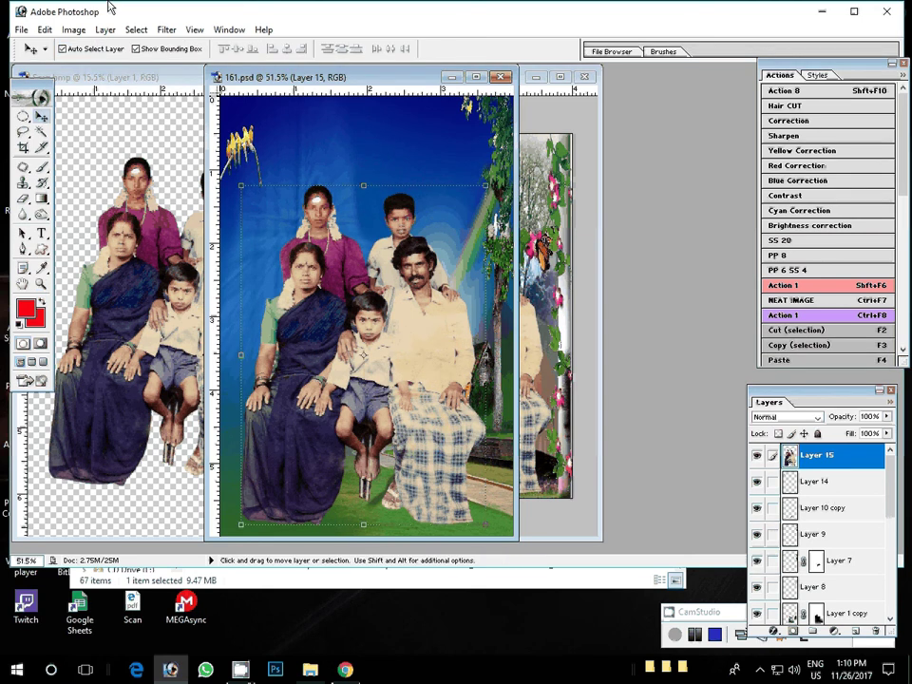
pyautogui.click(21, 29)
# Step: Use Save As to store the blue rainbow composite as K:\No print\304.psd
pyautogui.click(38, 160)
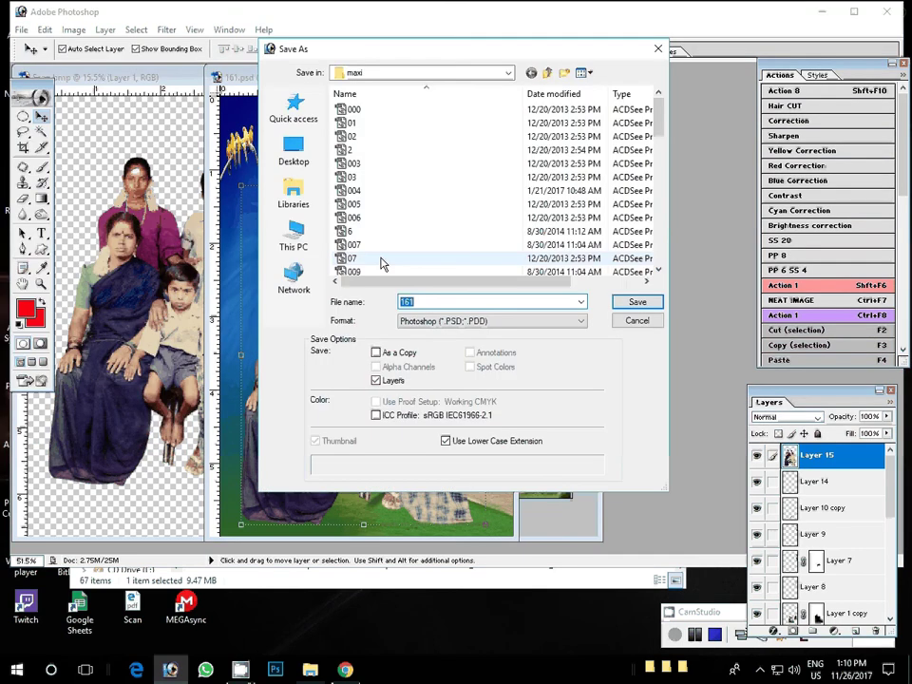
pyautogui.click(299, 252)
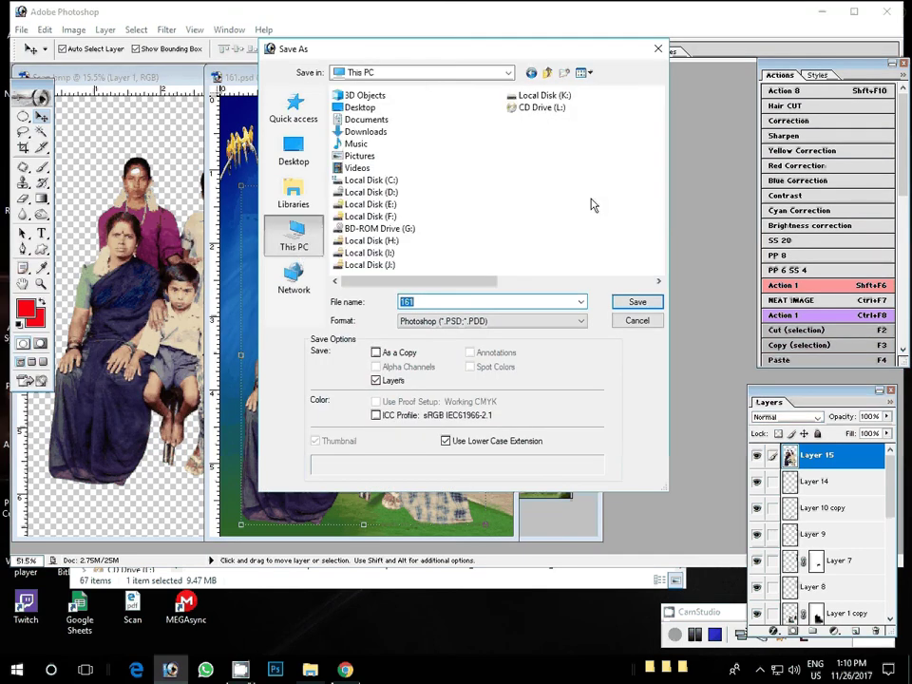
pyautogui.click(556, 97)
pyautogui.doubleClick(555, 97)
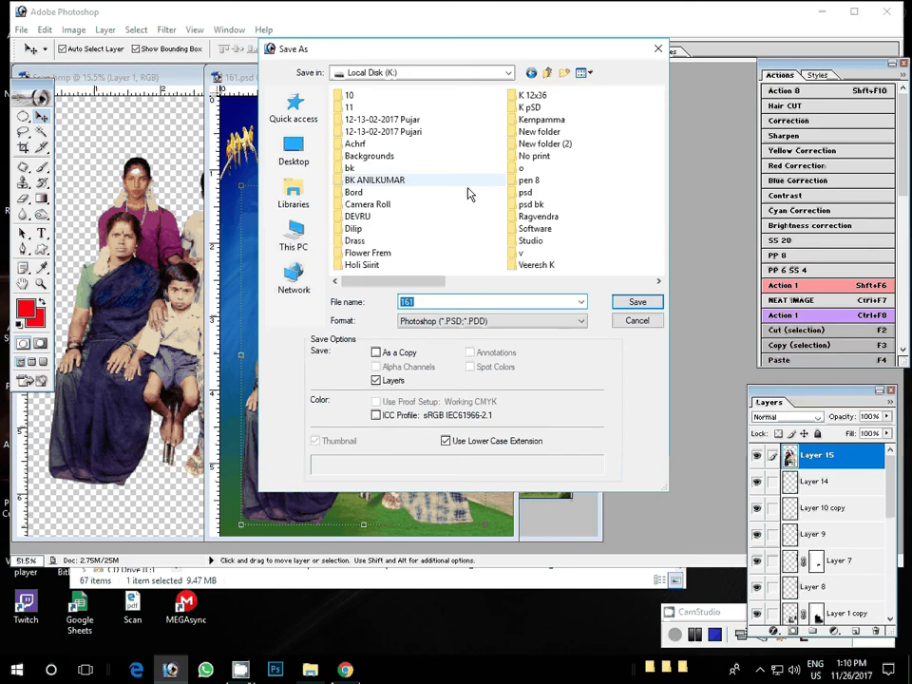
pyautogui.click(543, 160)
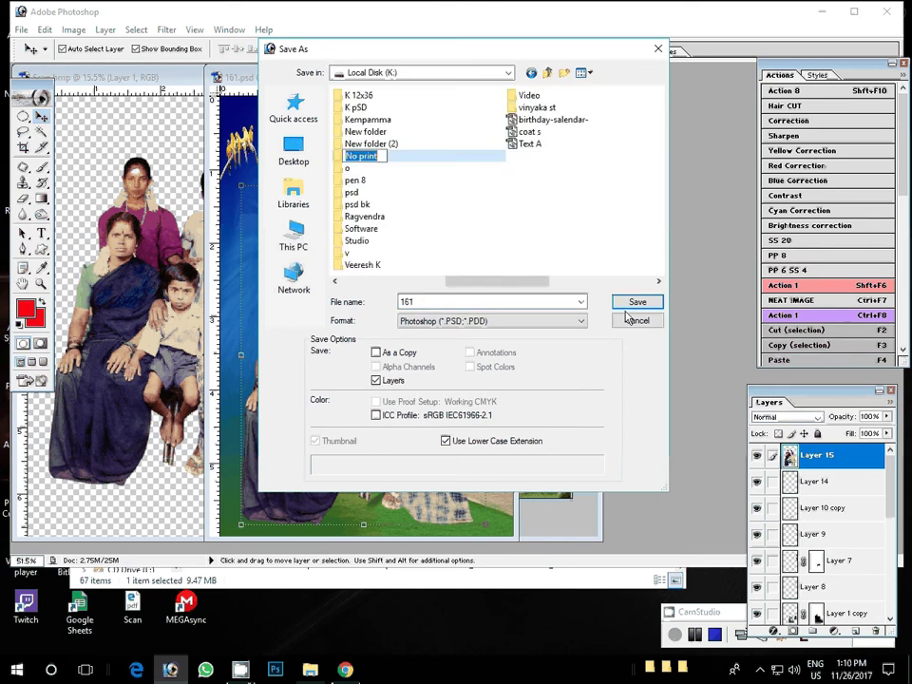
pyautogui.press('Escape')
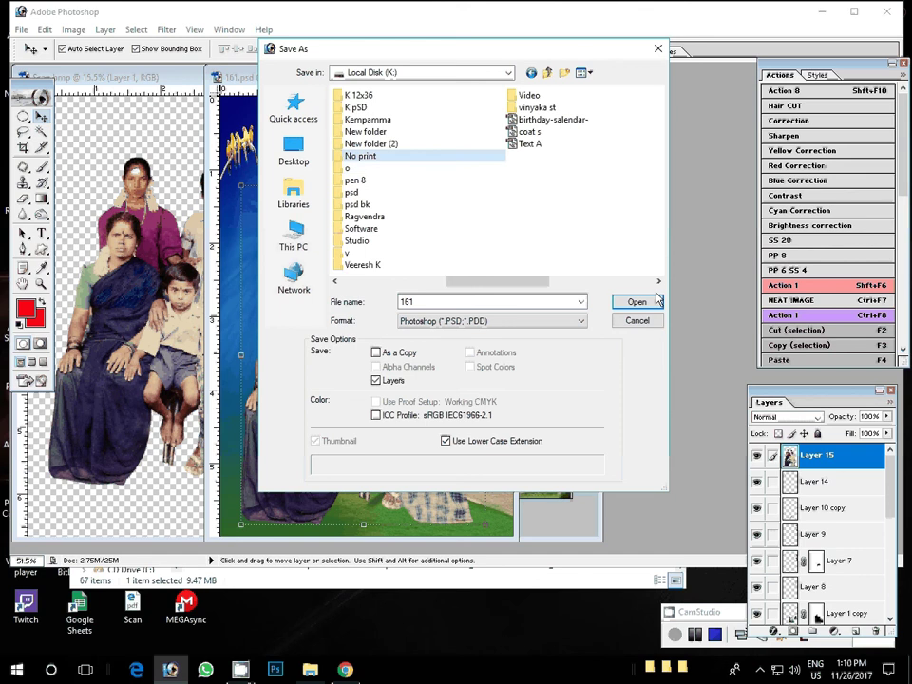
pyautogui.click(638, 302)
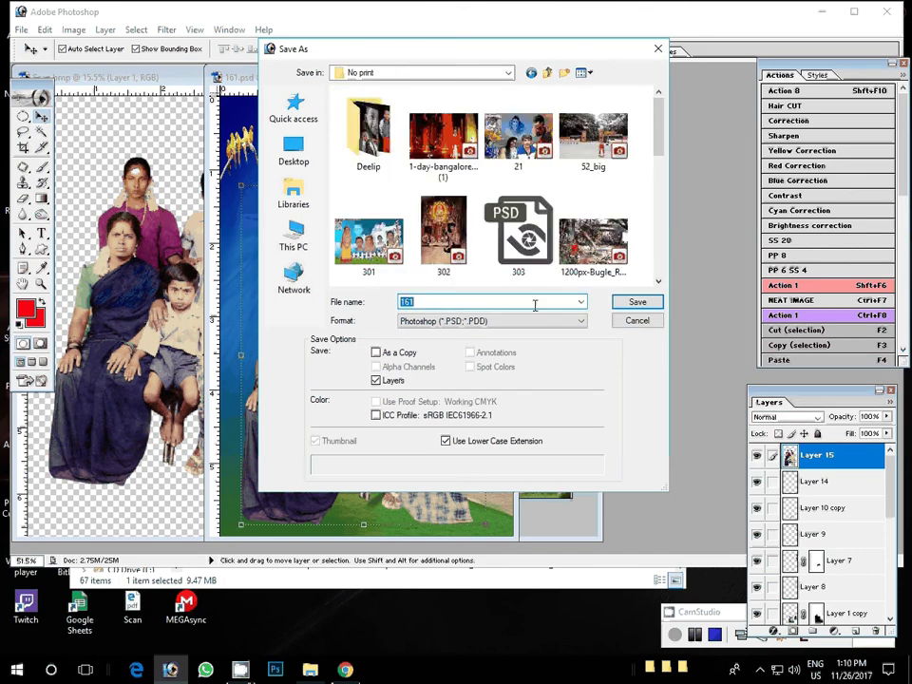
pyautogui.write('30')
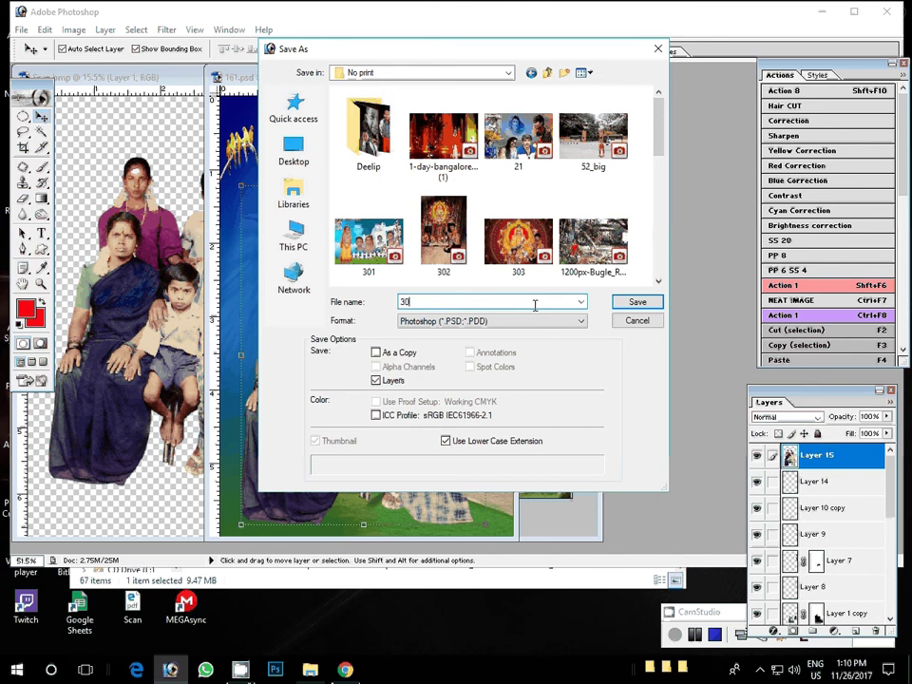
pyautogui.write('4')
pyautogui.press('Return')
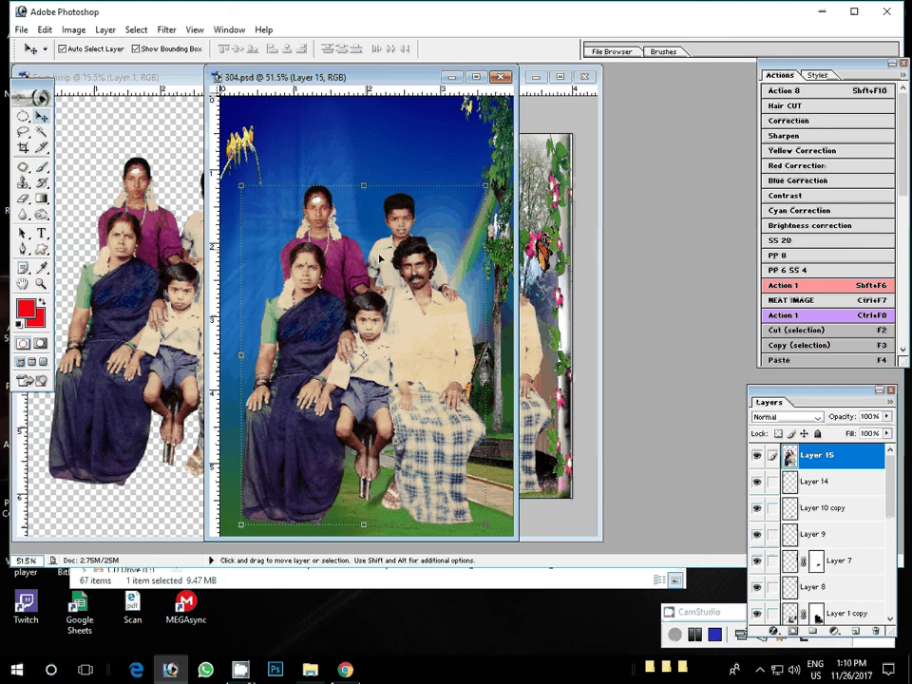
# Step: Close 304.psd, save the floral composite as K:\No print\305.psd, then close it
pyautogui.hotkey('ctrl', 'w')
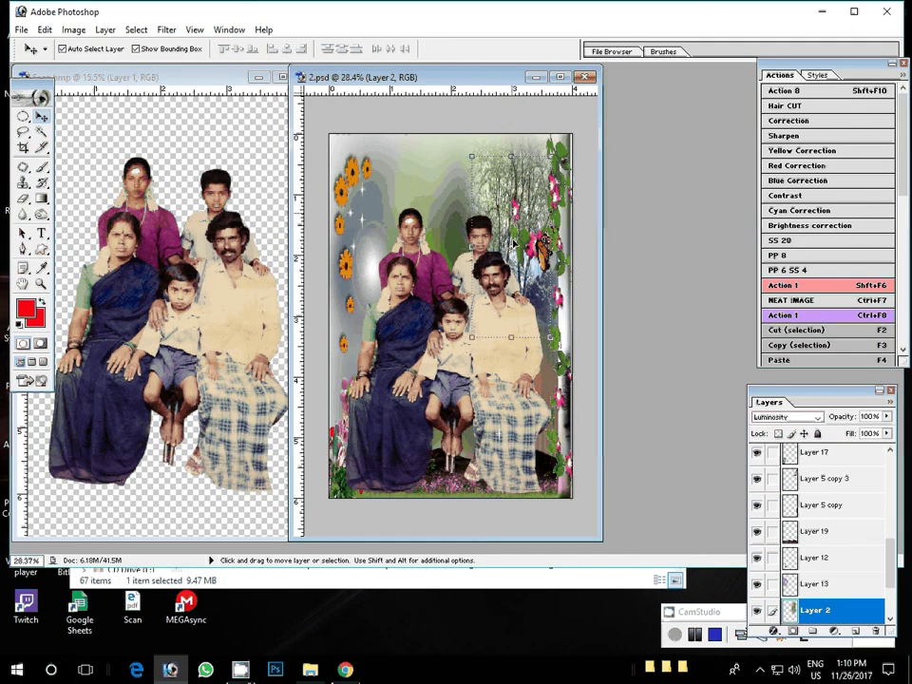
pyautogui.hotkey('ctrl', 'shift', 's')
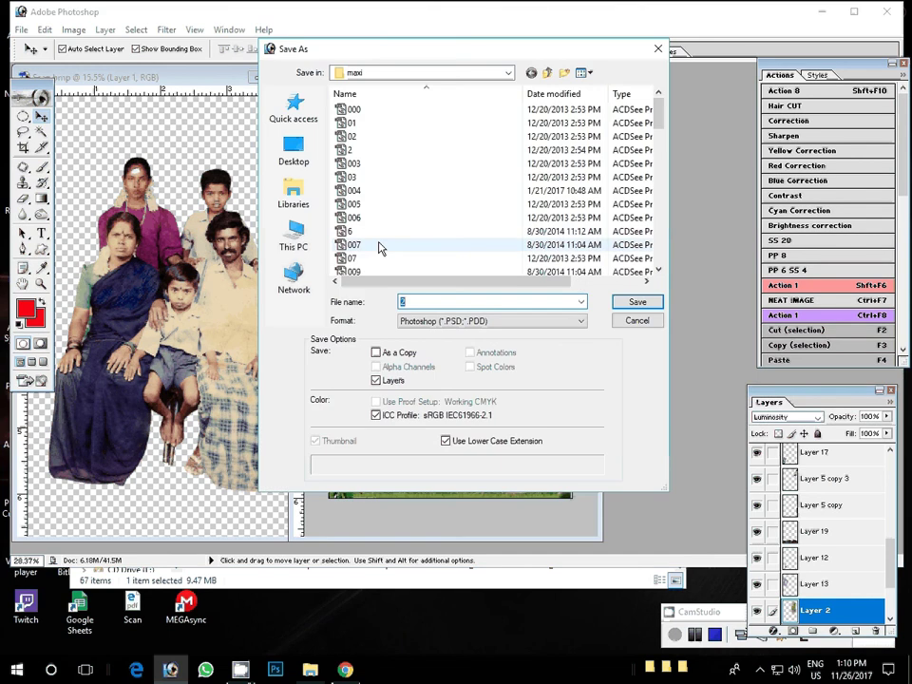
pyautogui.click(297, 238)
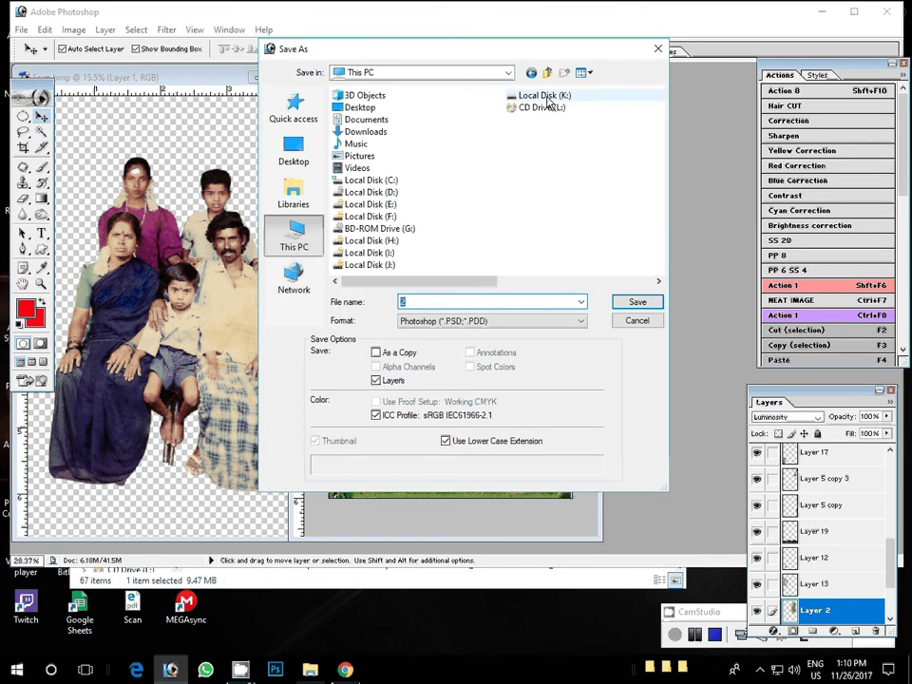
pyautogui.doubleClick(547, 97)
pyautogui.click(535, 155)
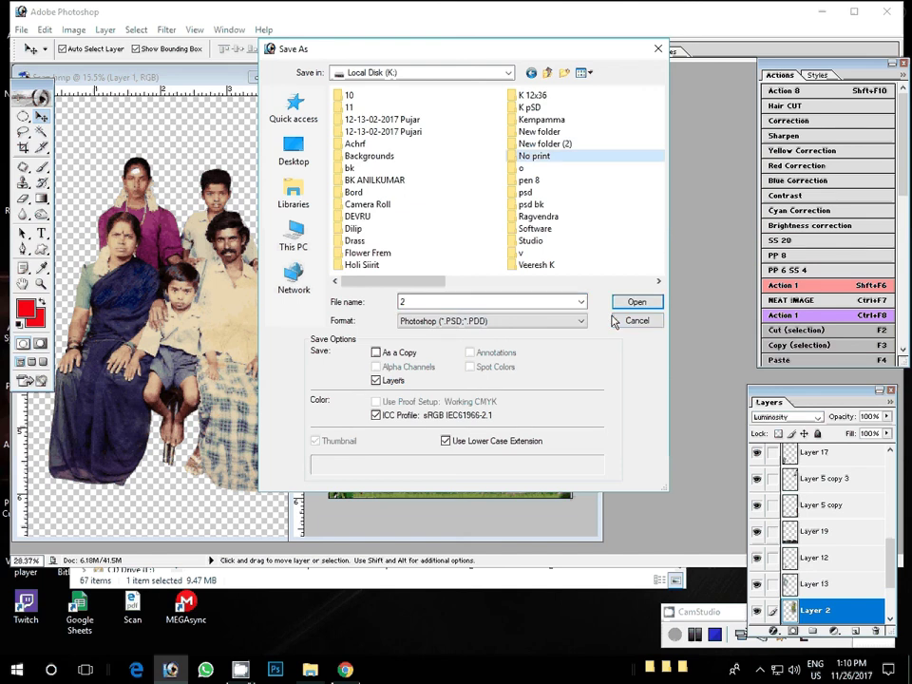
pyautogui.click(635, 302)
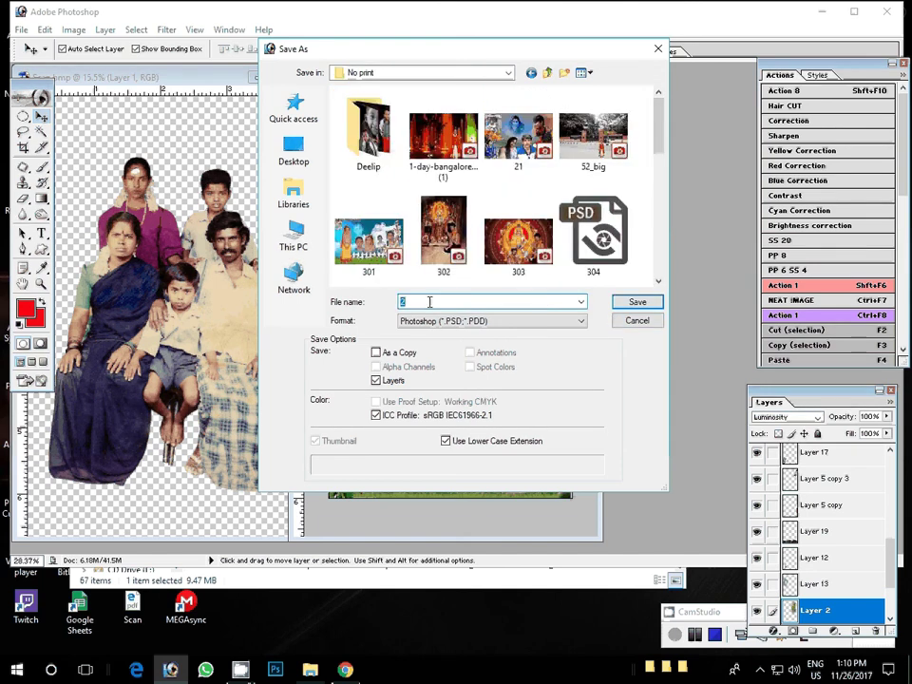
pyautogui.write('3')
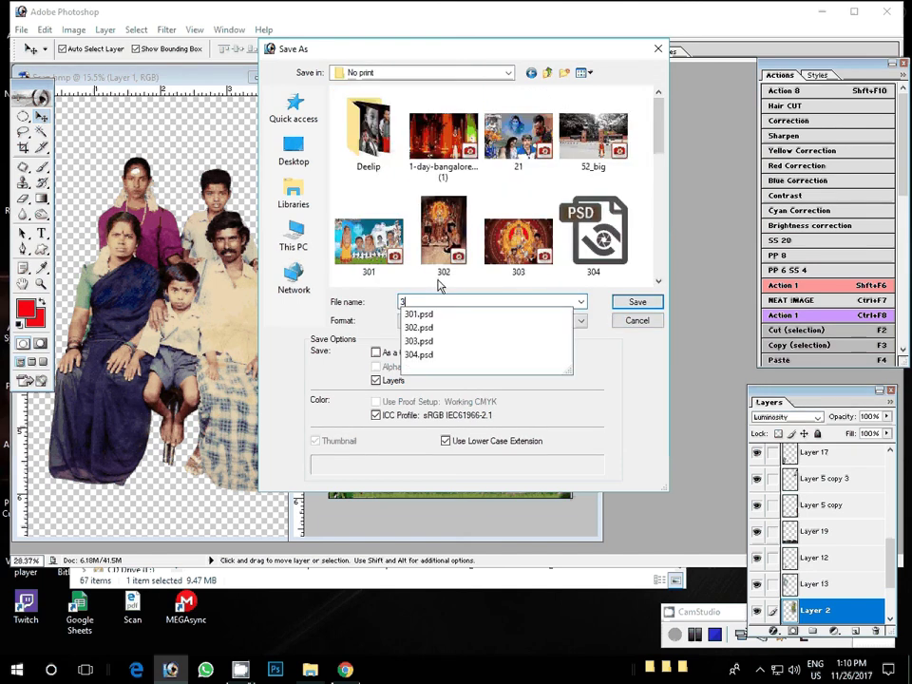
pyautogui.write('05')
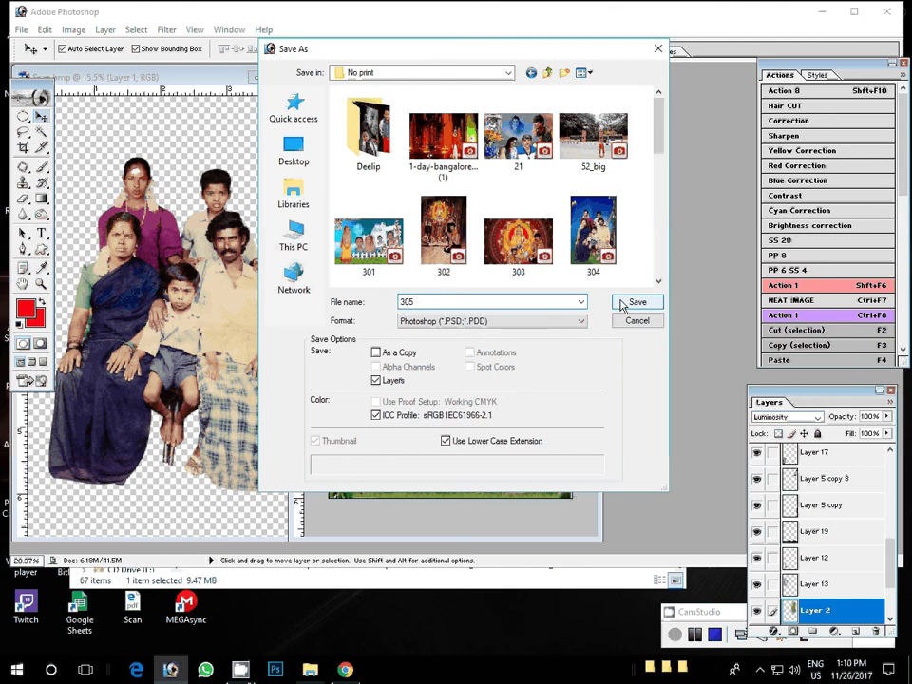
pyautogui.click(631, 302)
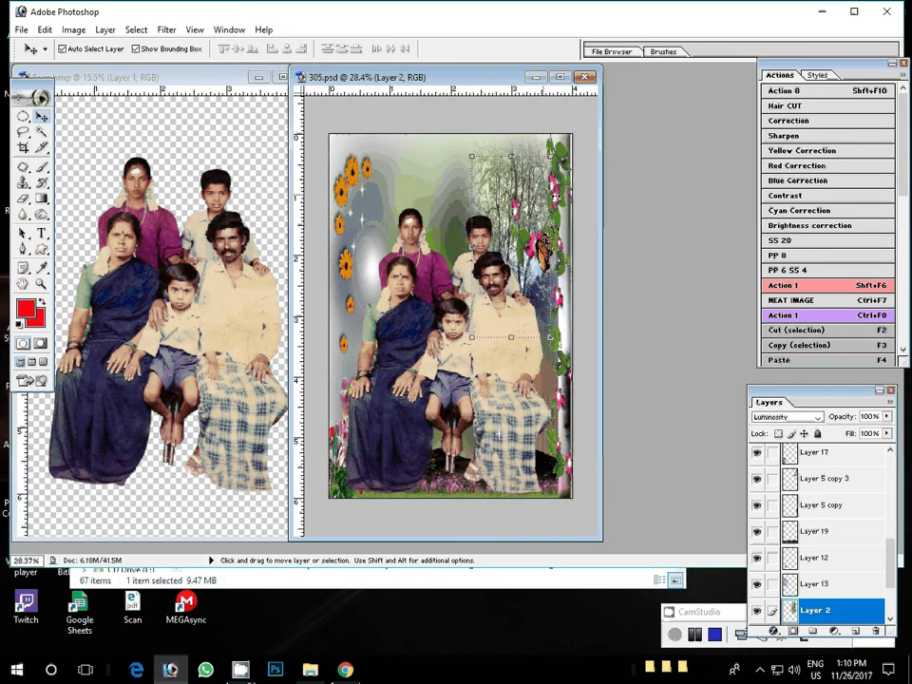
pyautogui.click(586, 77)
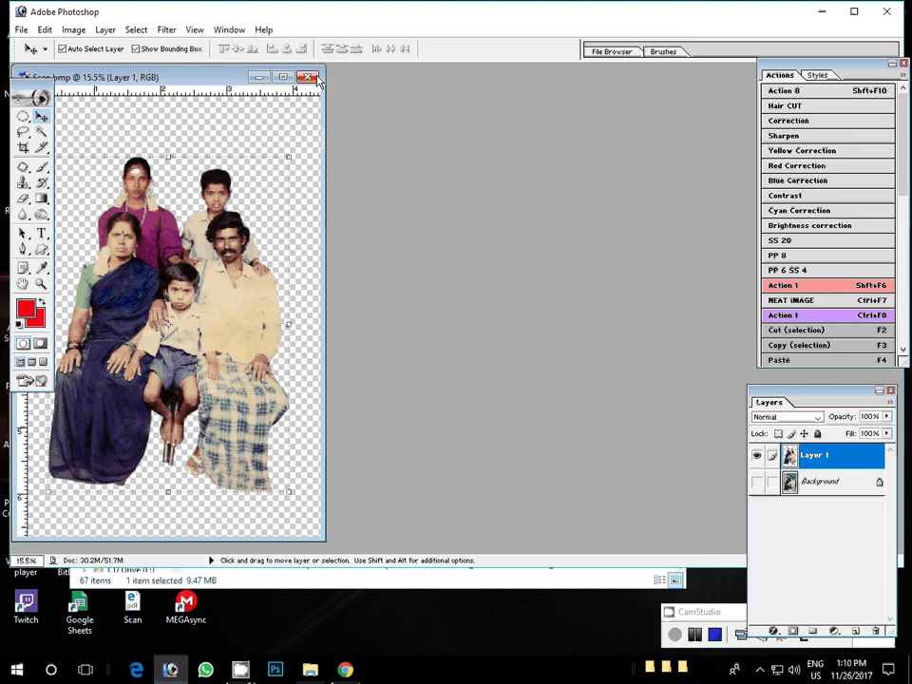